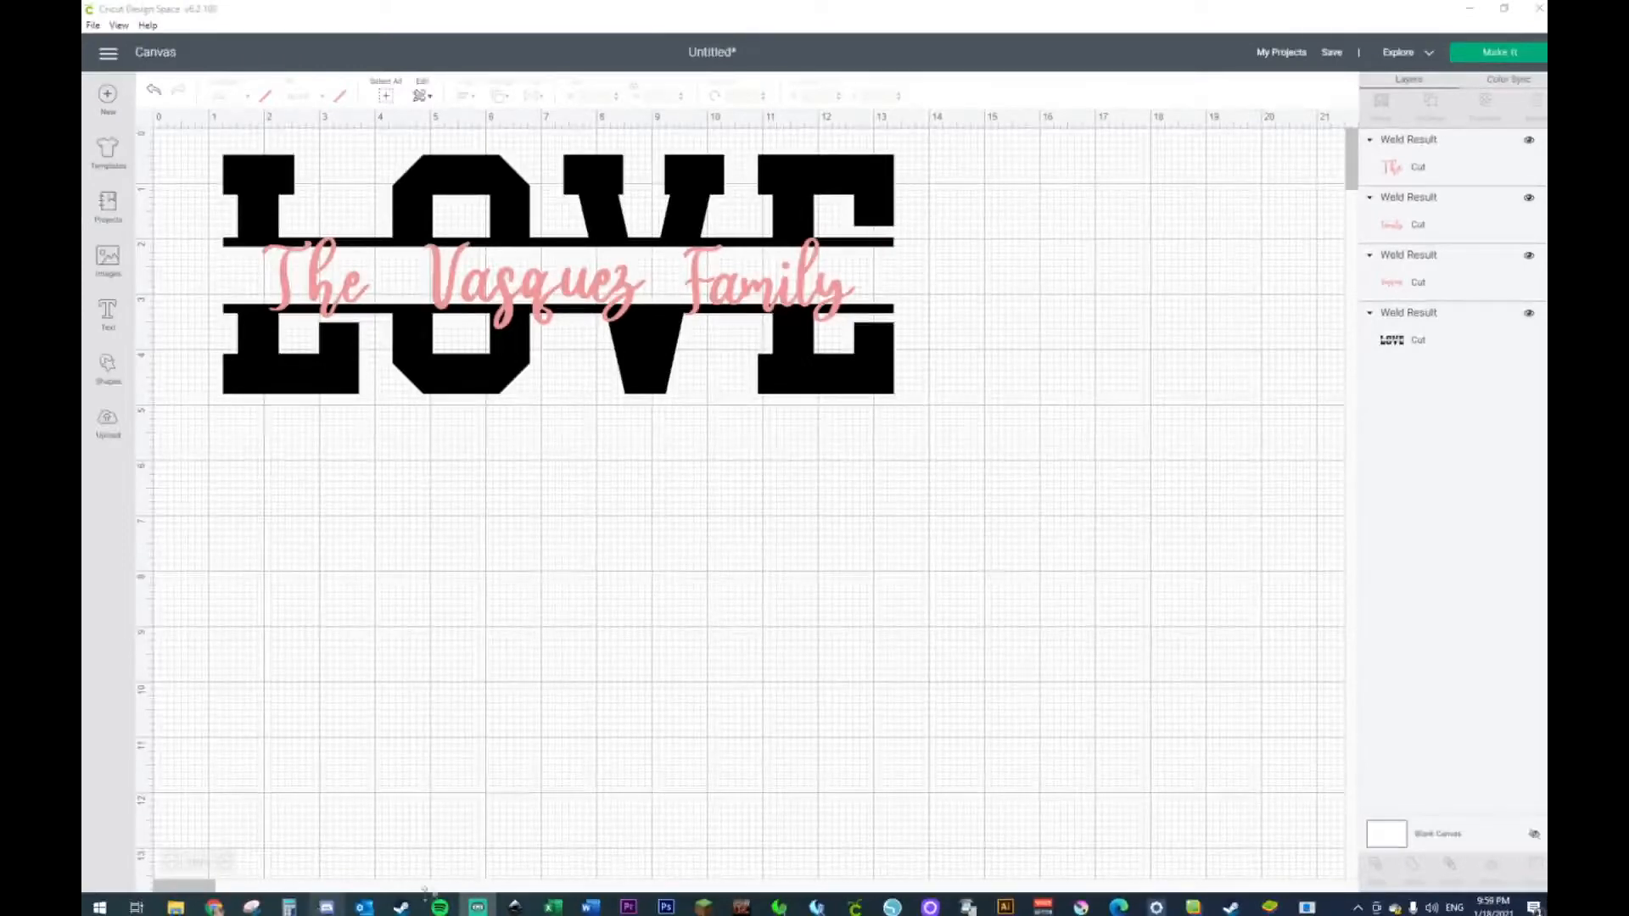
- Add the text LOVE and place it in the empty canvas area below the finished family design
left_click(117, 316)
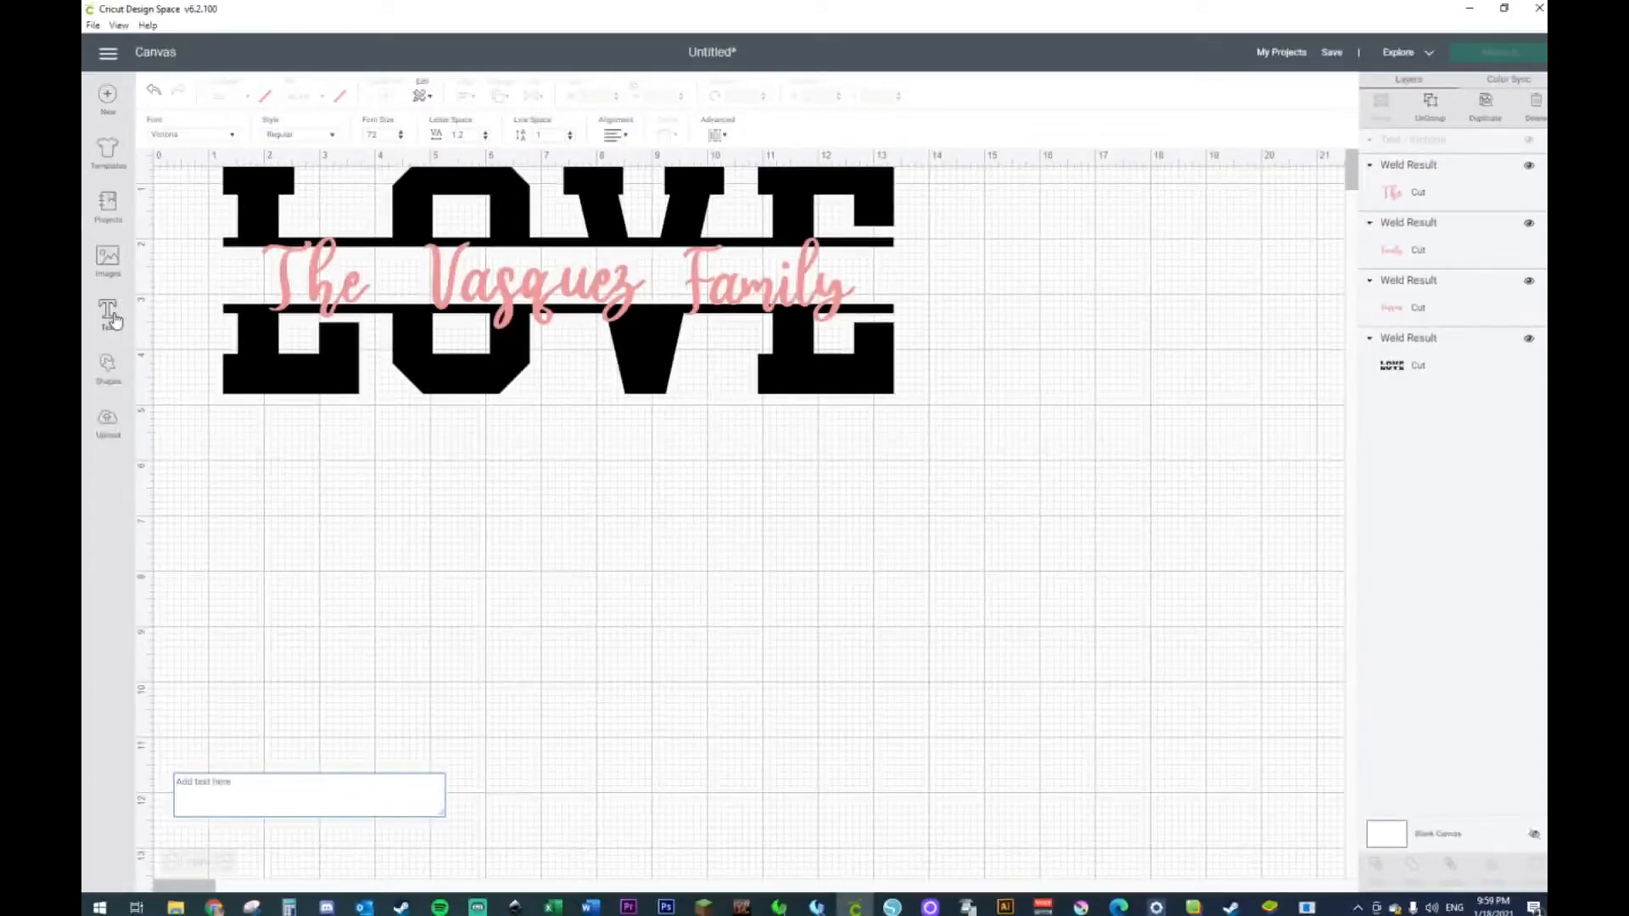
type("LOVE")
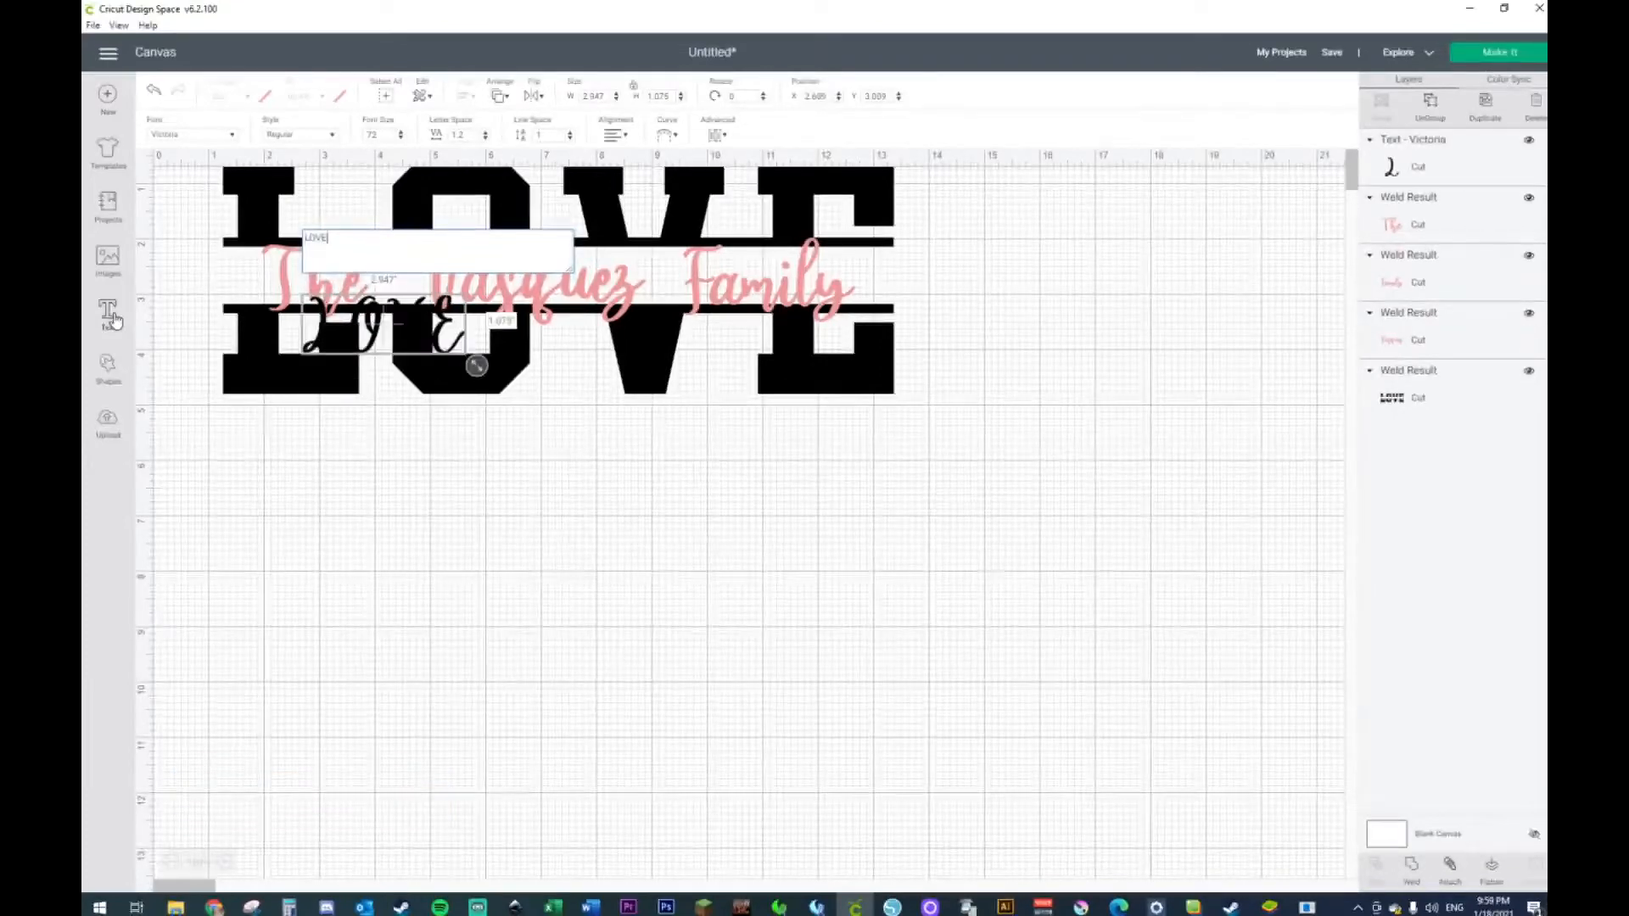
left_click(546, 494)
left_click_drag(456, 348, 472, 595)
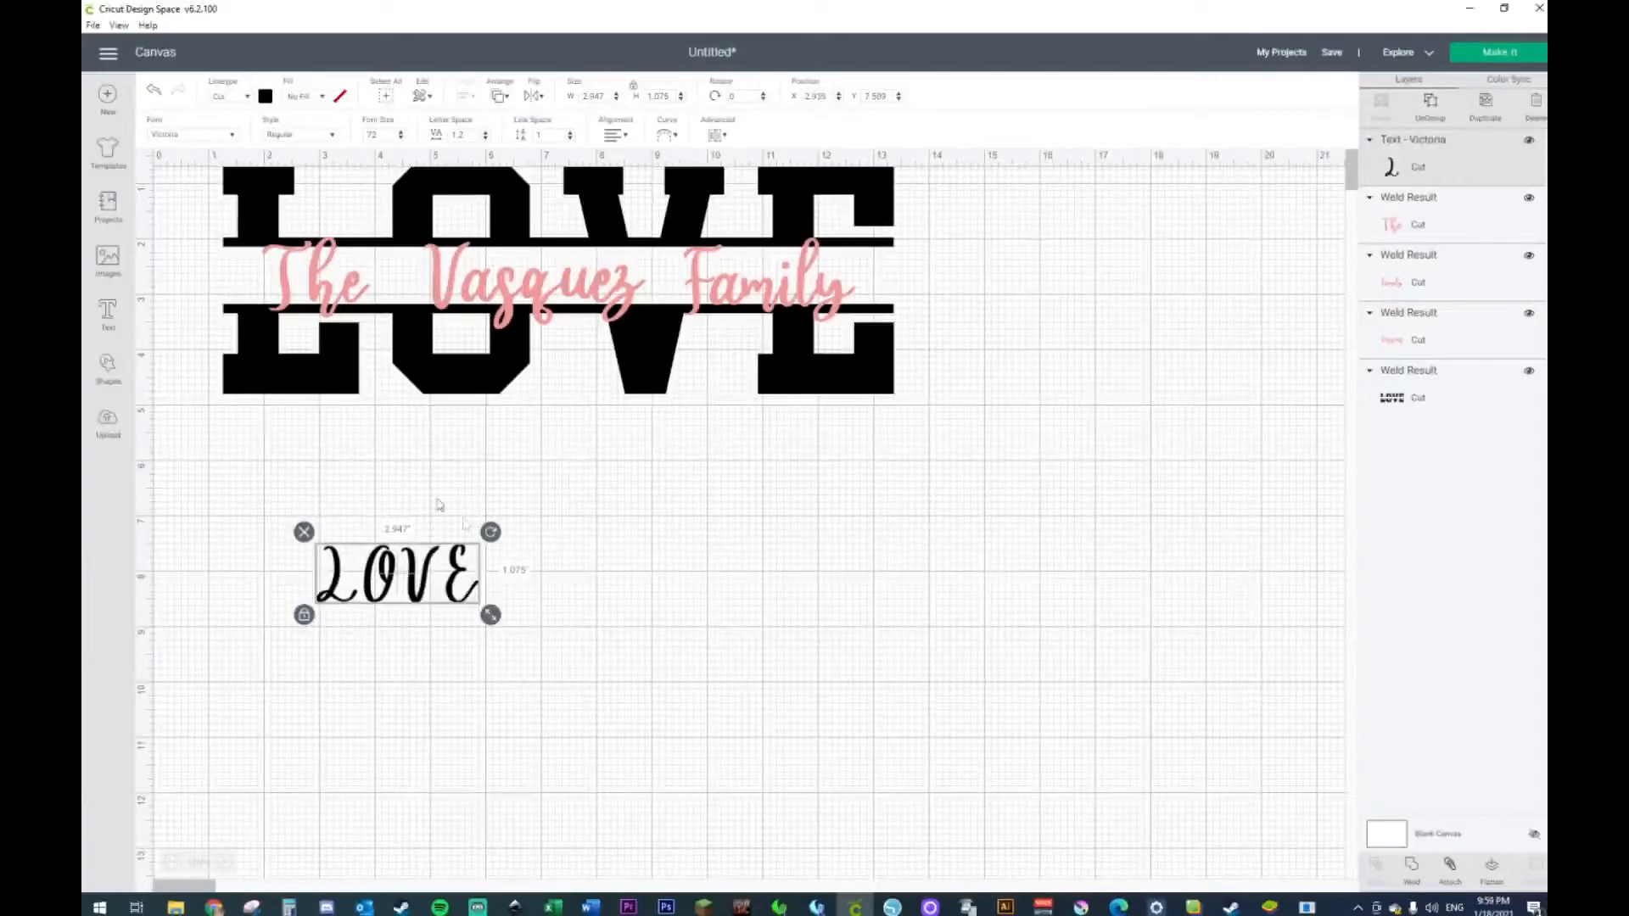
- Search the fonts for "uni" and apply the University font to the new LOVE text
left_click(176, 138)
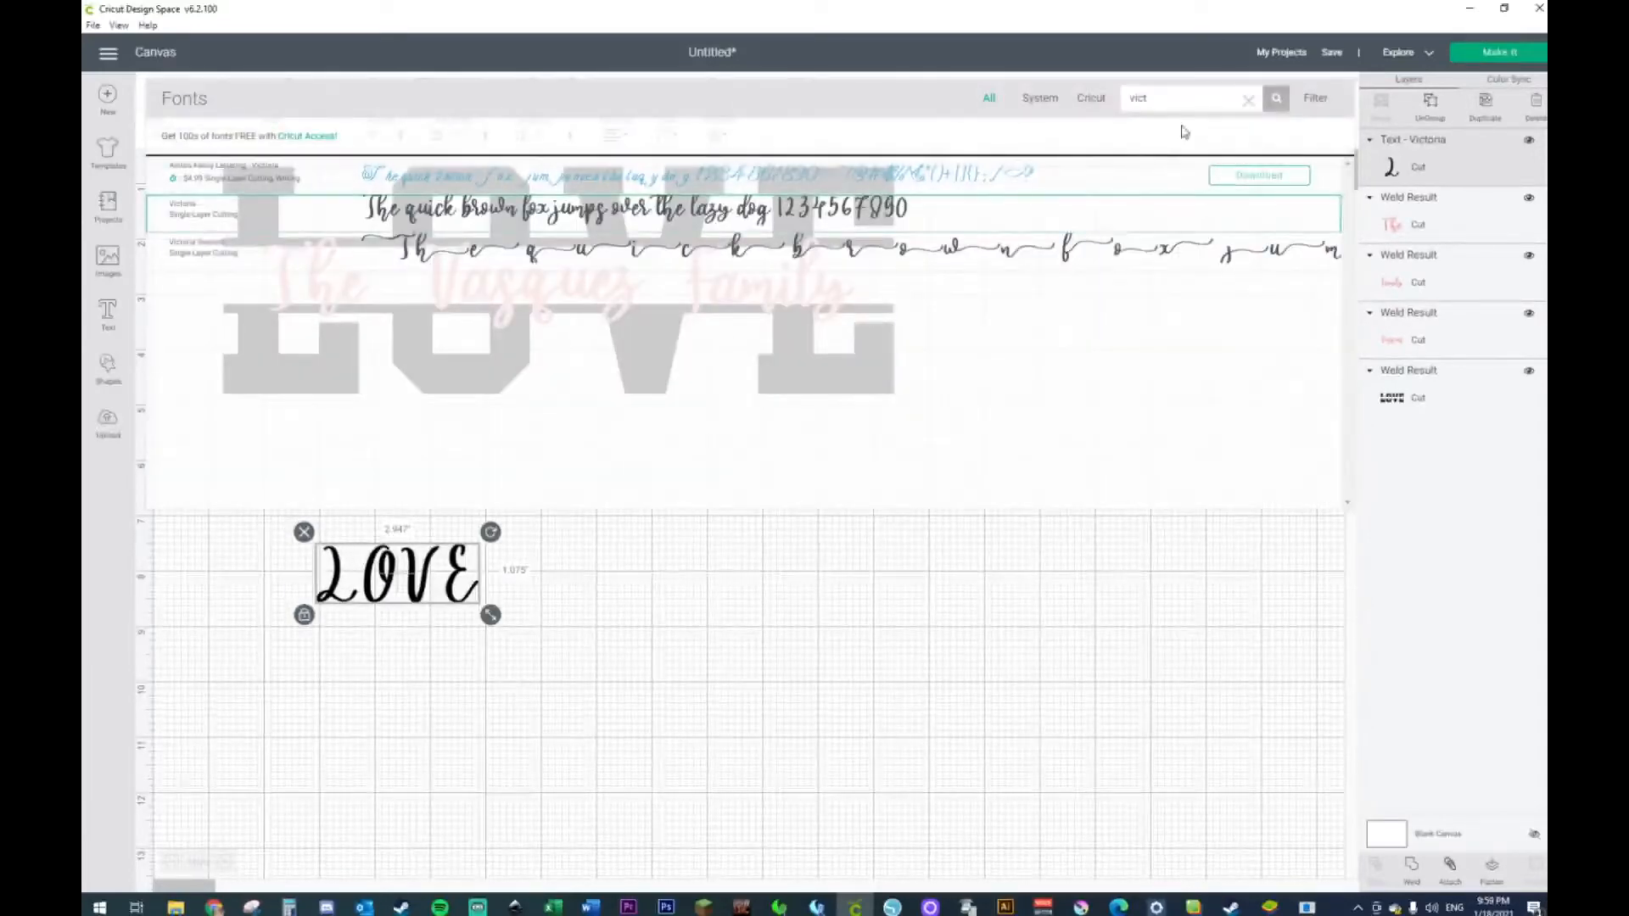
left_click_drag(1164, 102, 1096, 109)
key("BackSpace")
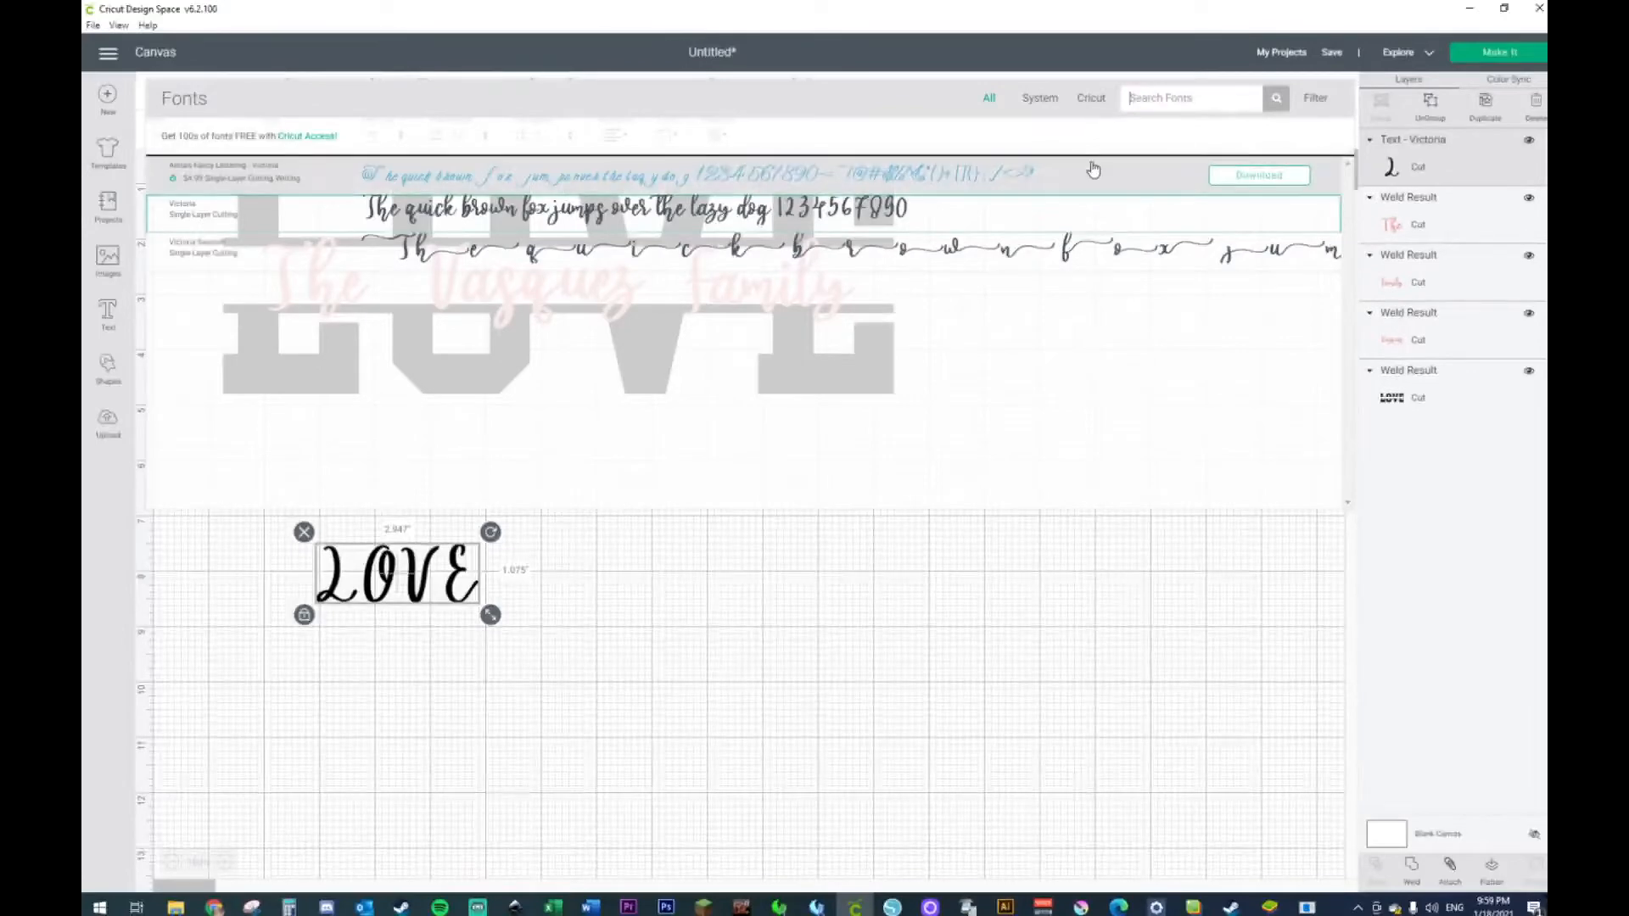
type("uni")
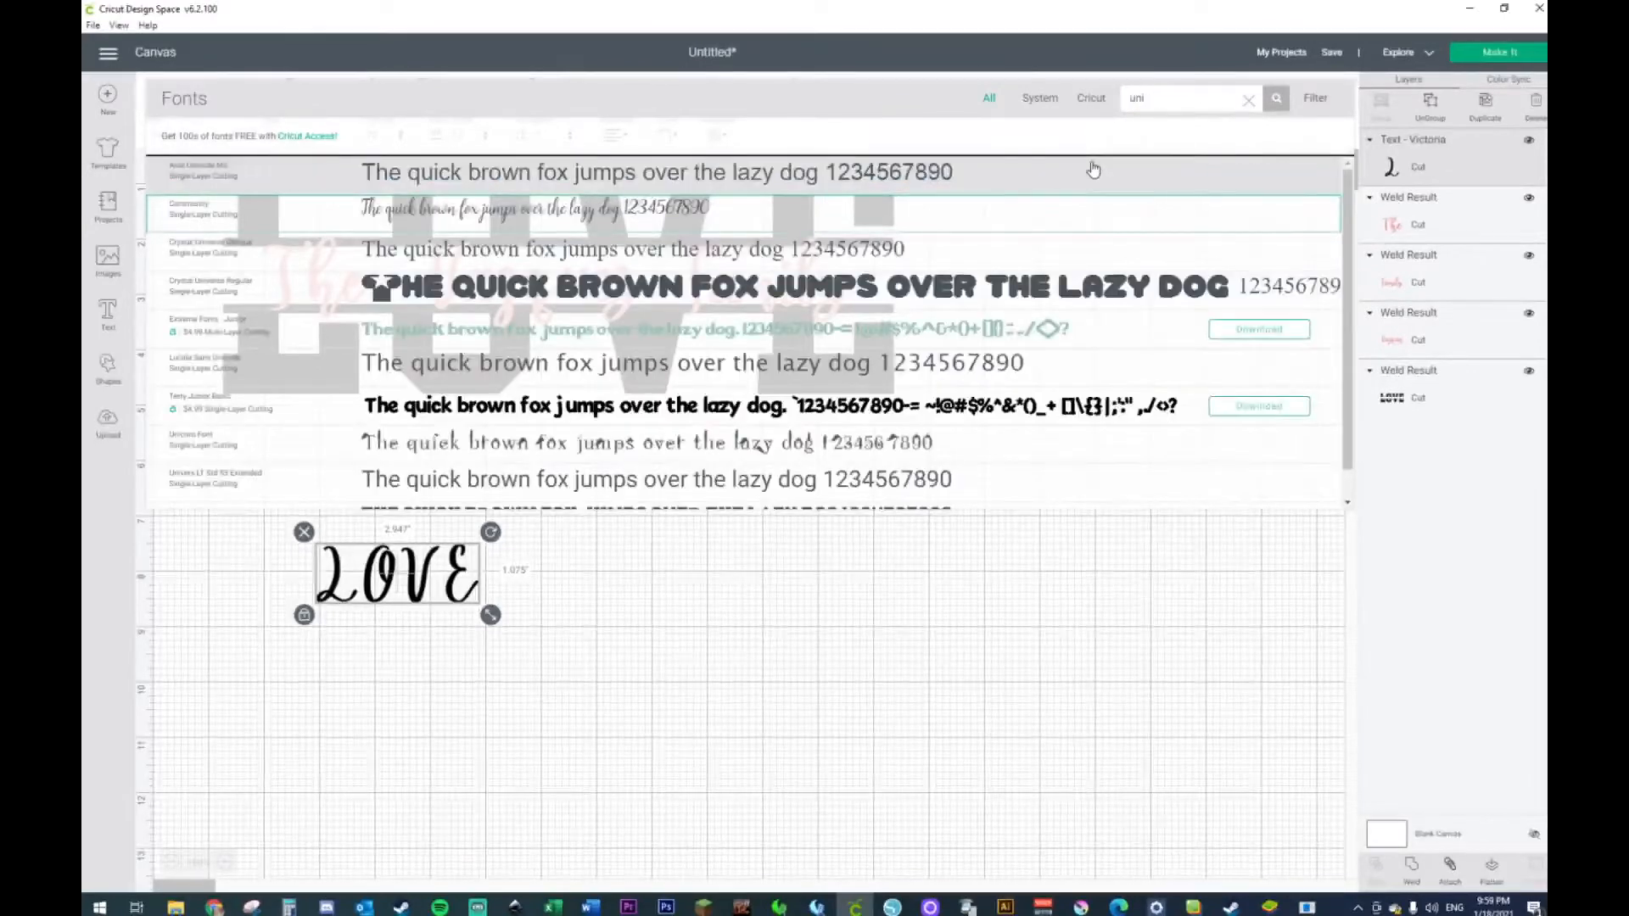
scroll(1036, 207, "down", 1)
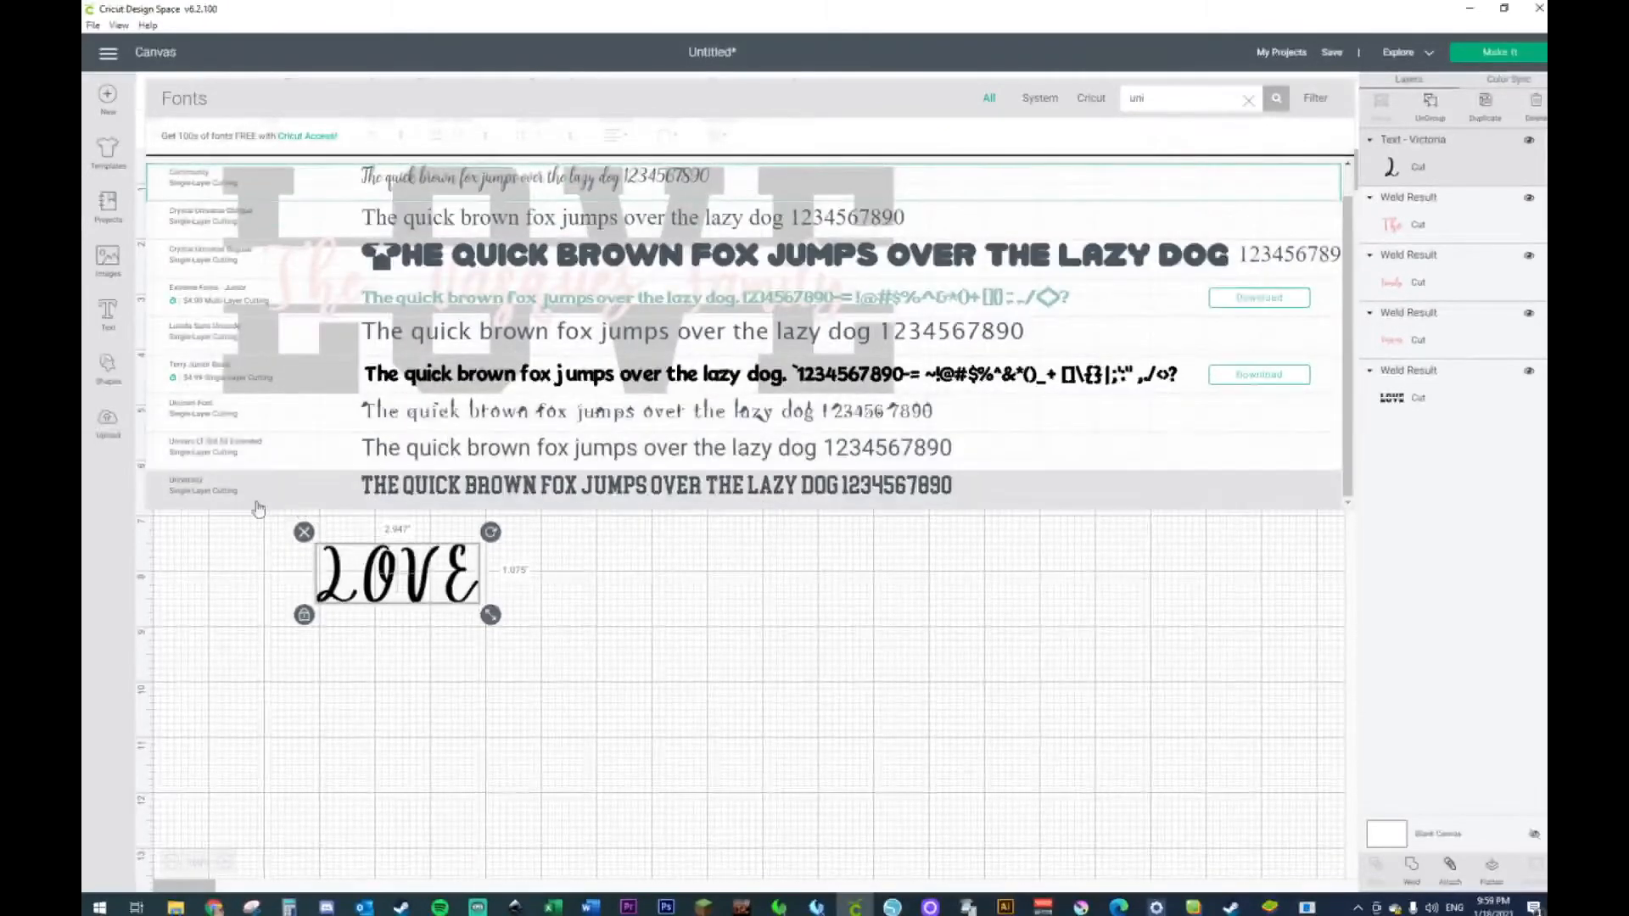
left_click(235, 497)
left_click(491, 593)
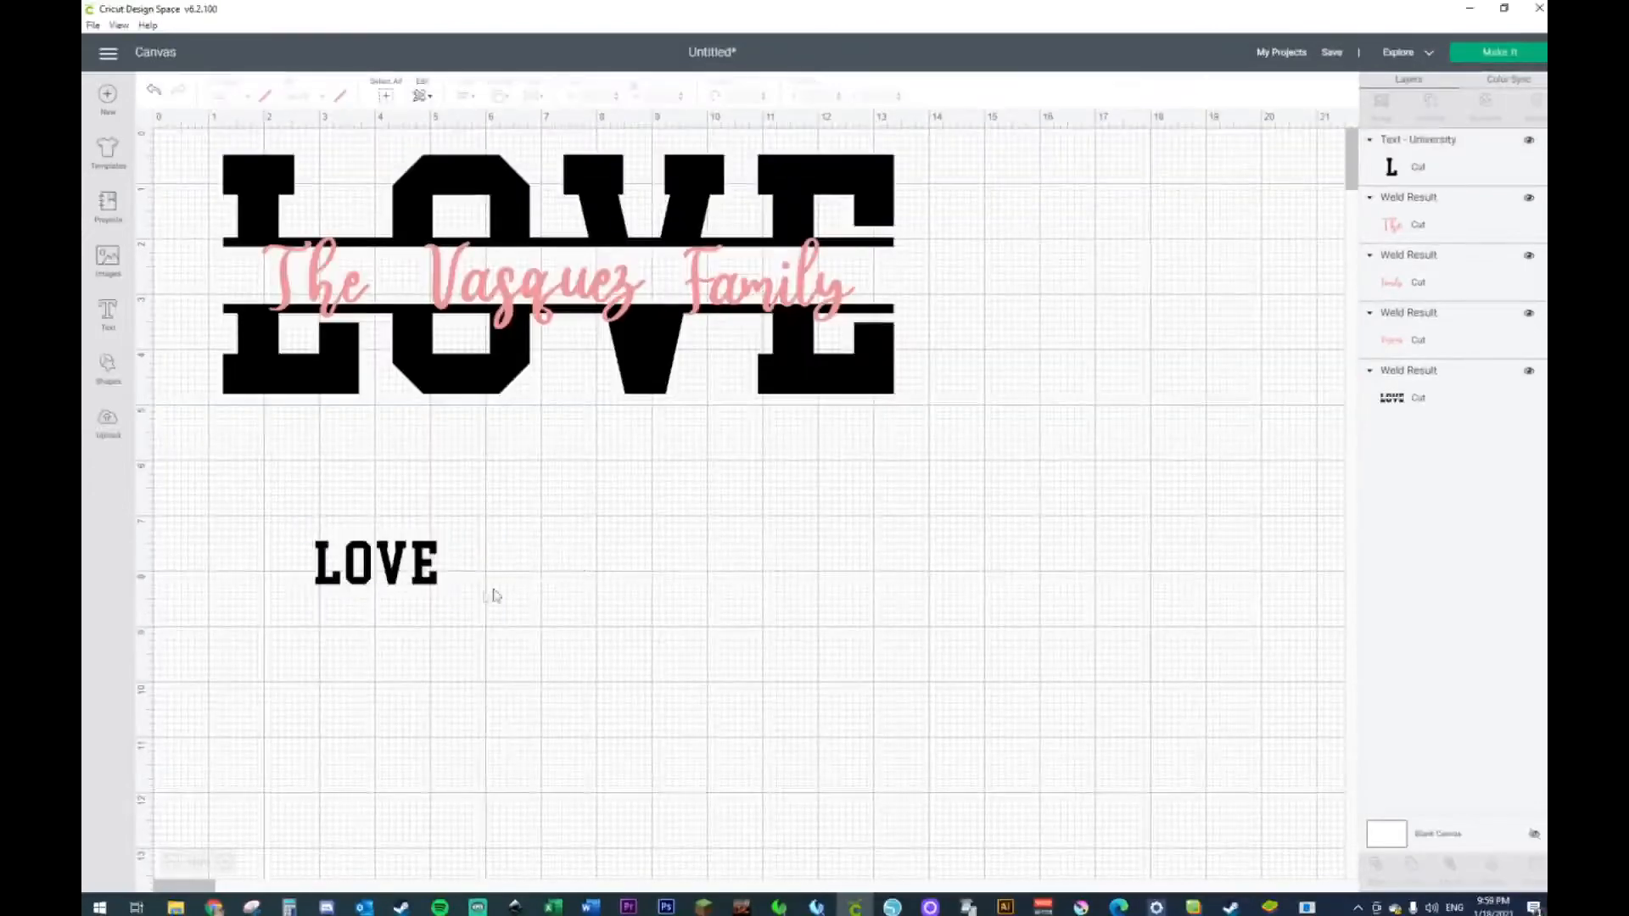
- Enlarge the new LOVE text to about 12.5 in wide and position it beneath the original design
left_click(427, 578)
left_click_drag(452, 595, 950, 755)
left_click_drag(828, 647, 734, 587)
left_click_drag(840, 712, 891, 752)
left_click(1010, 709)
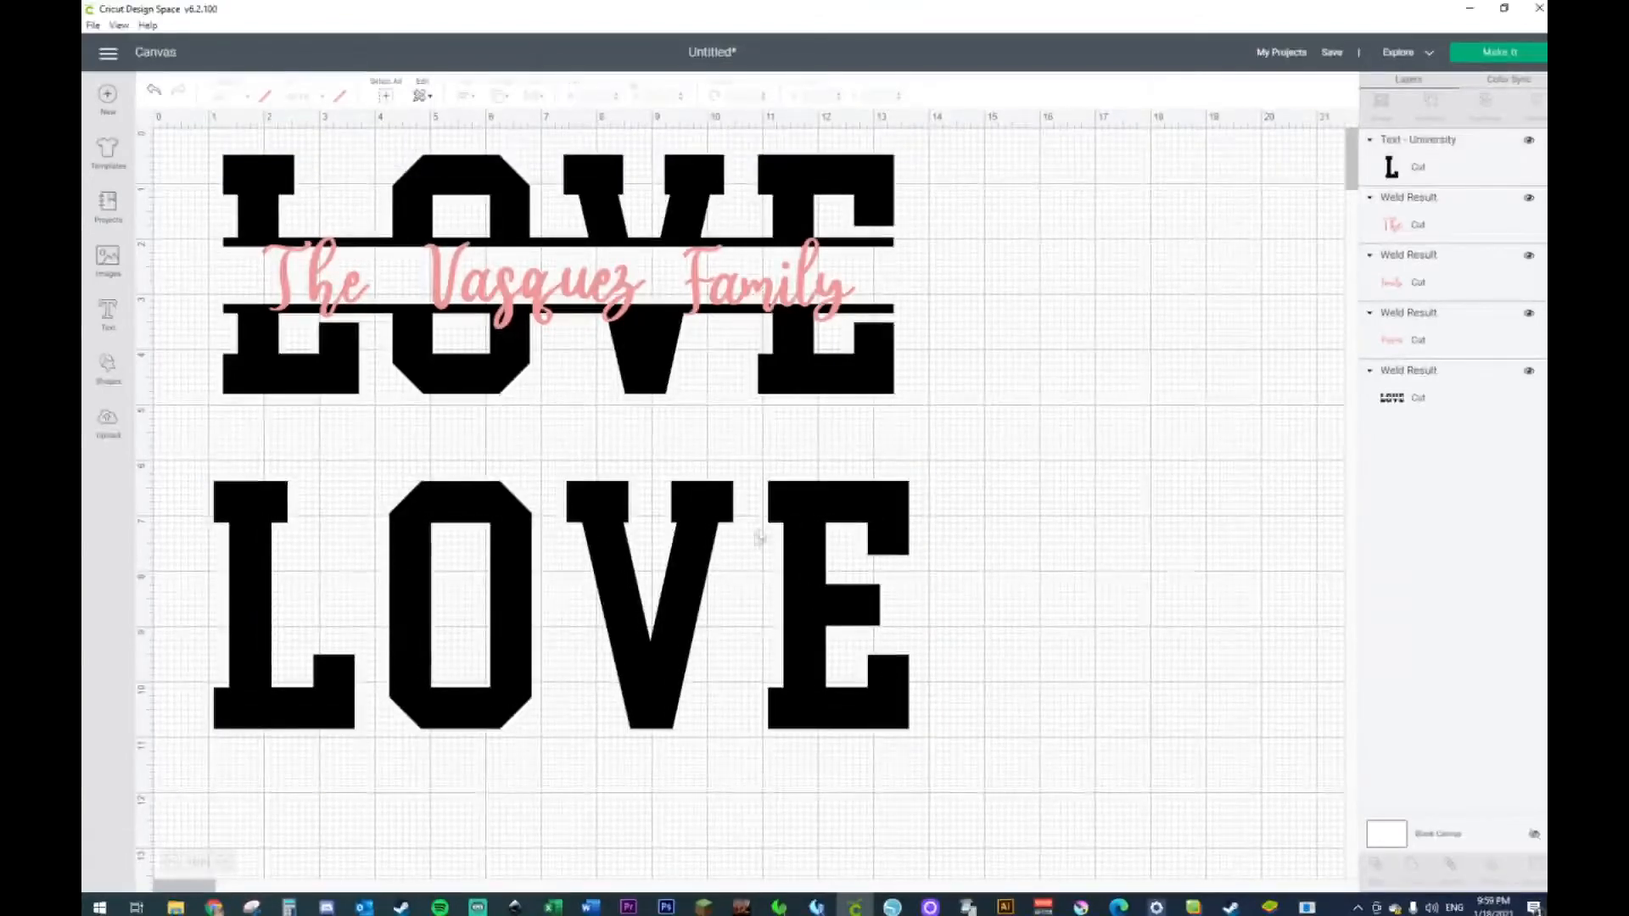
left_click_drag(668, 535, 683, 534)
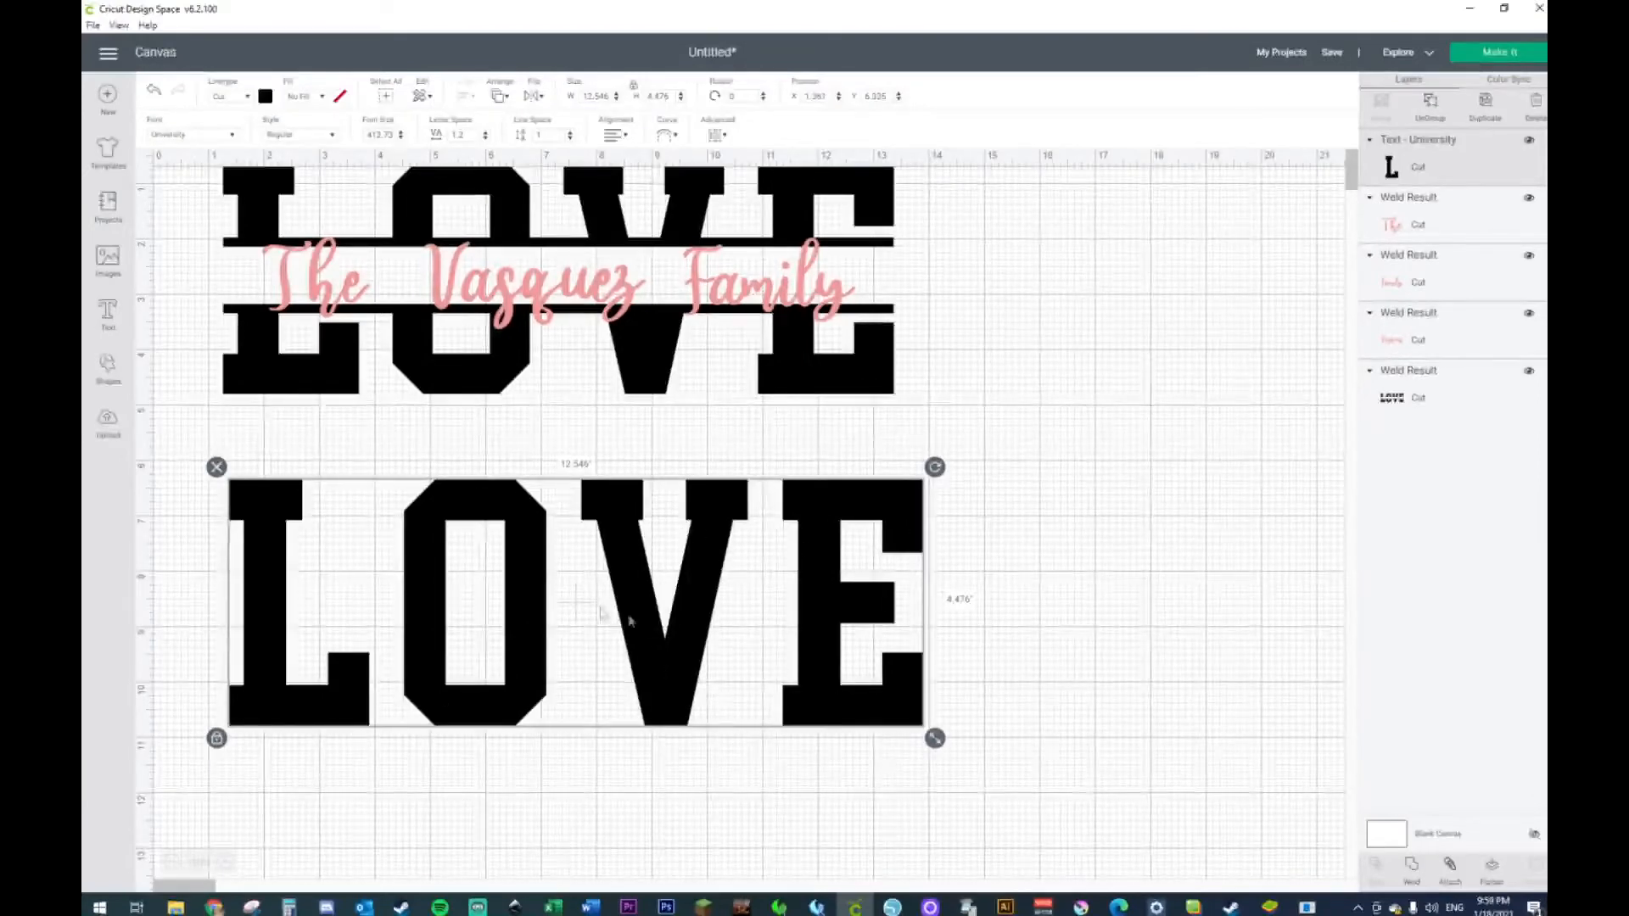
- Insert a square, size it to 2 in by 2 in, and place it over the middle of the new L
left_click(108, 369)
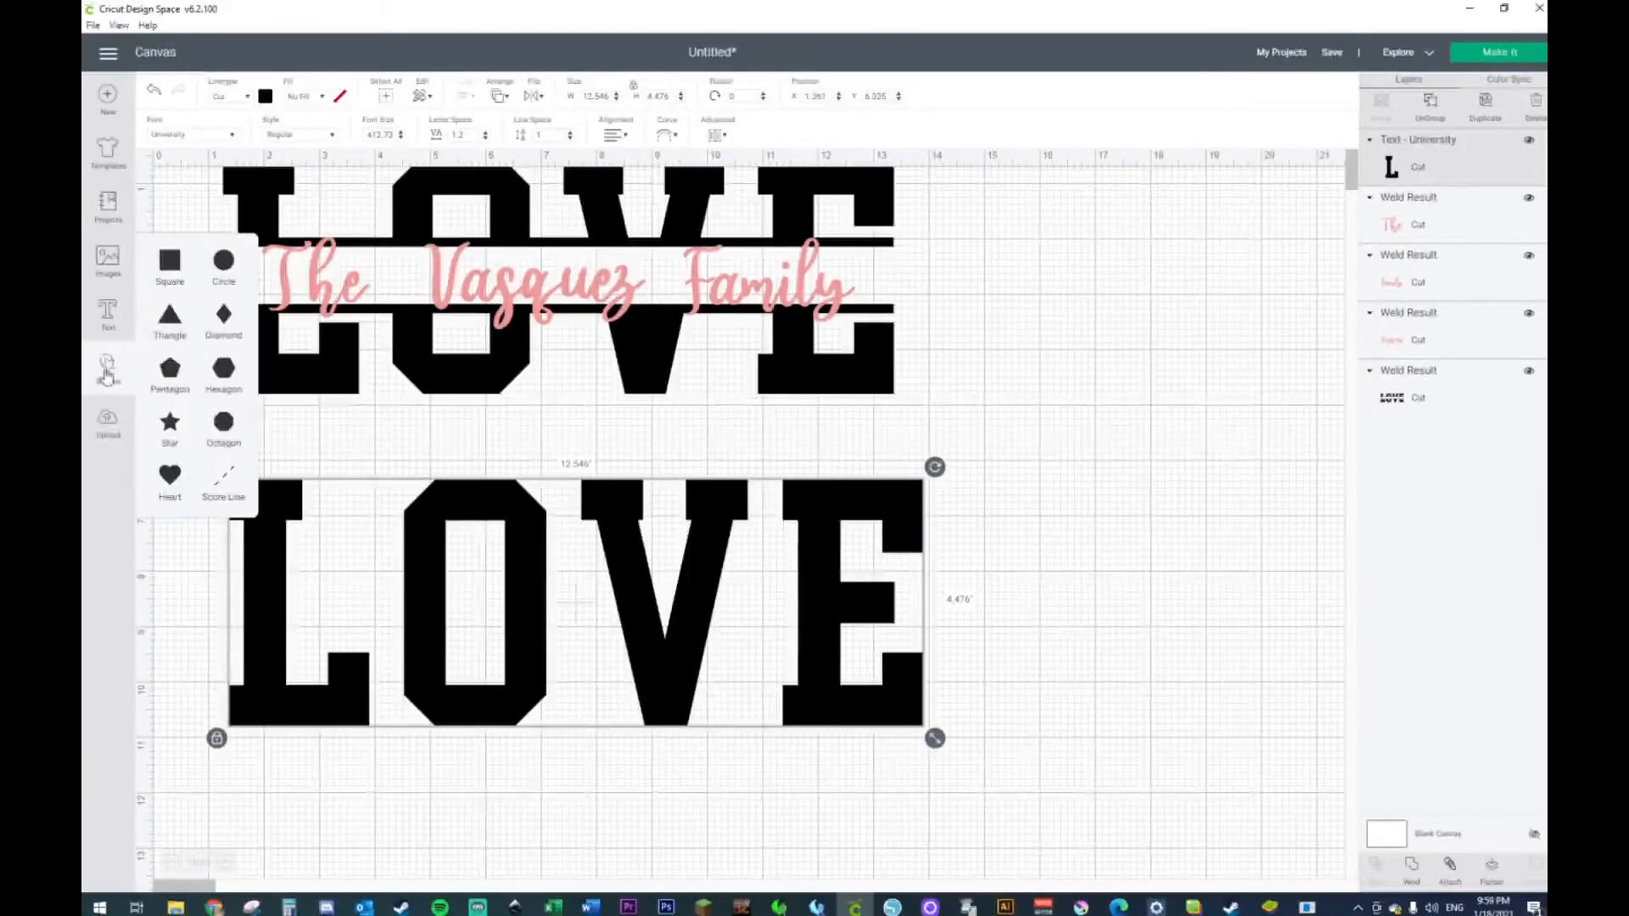
left_click(169, 261)
left_click_drag(451, 363, 1087, 438)
left_click(599, 96)
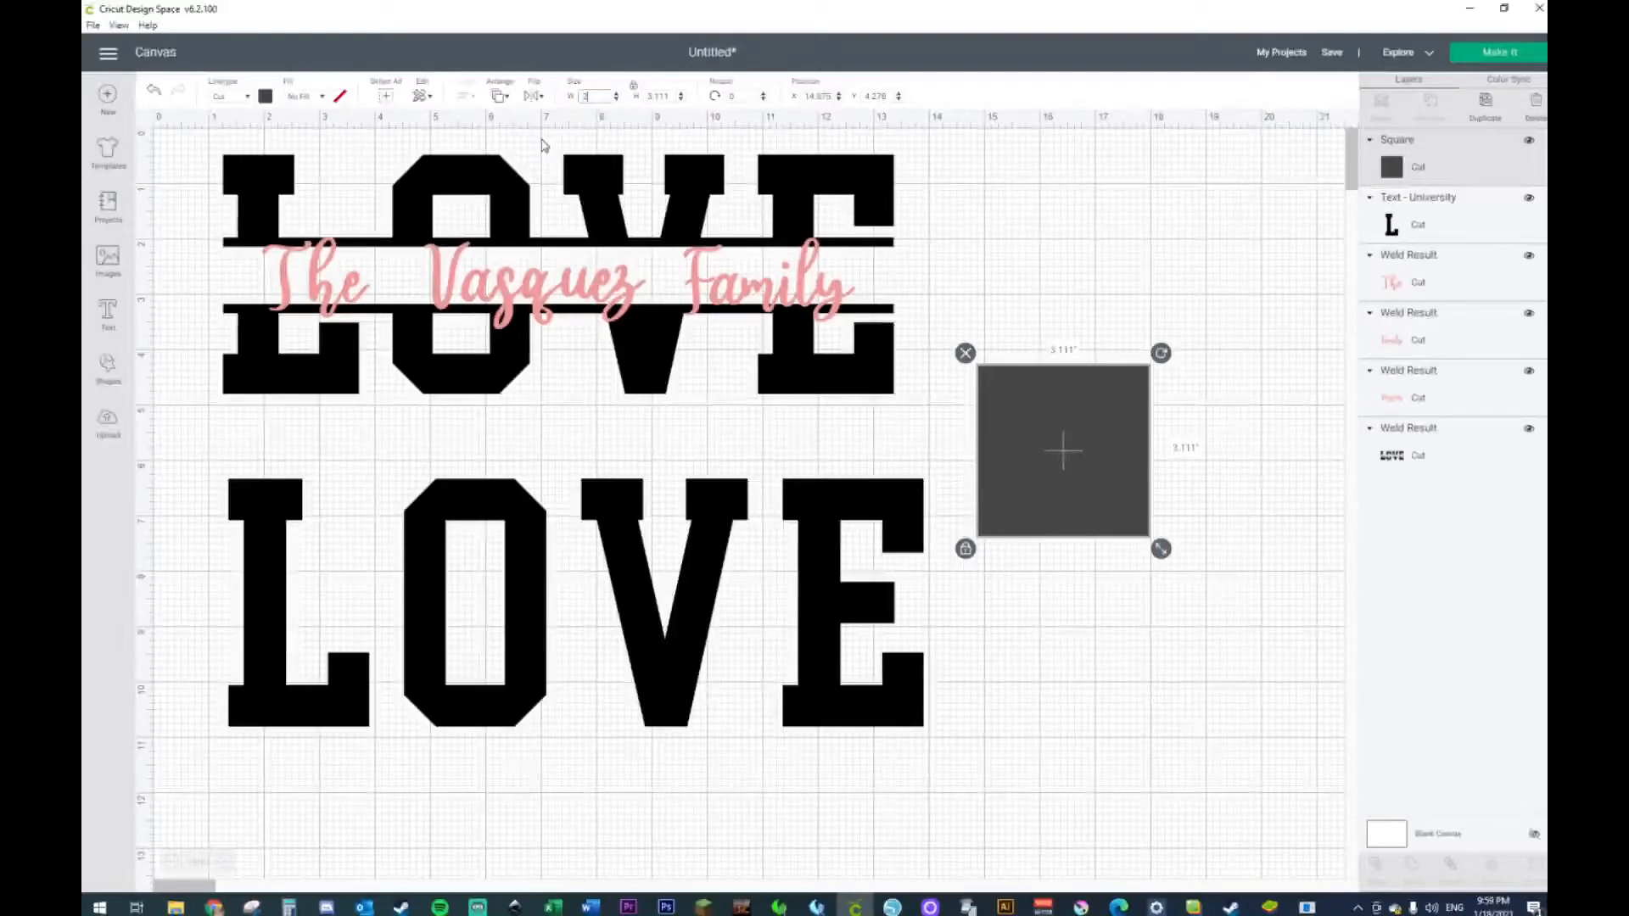
type("2")
key("Return")
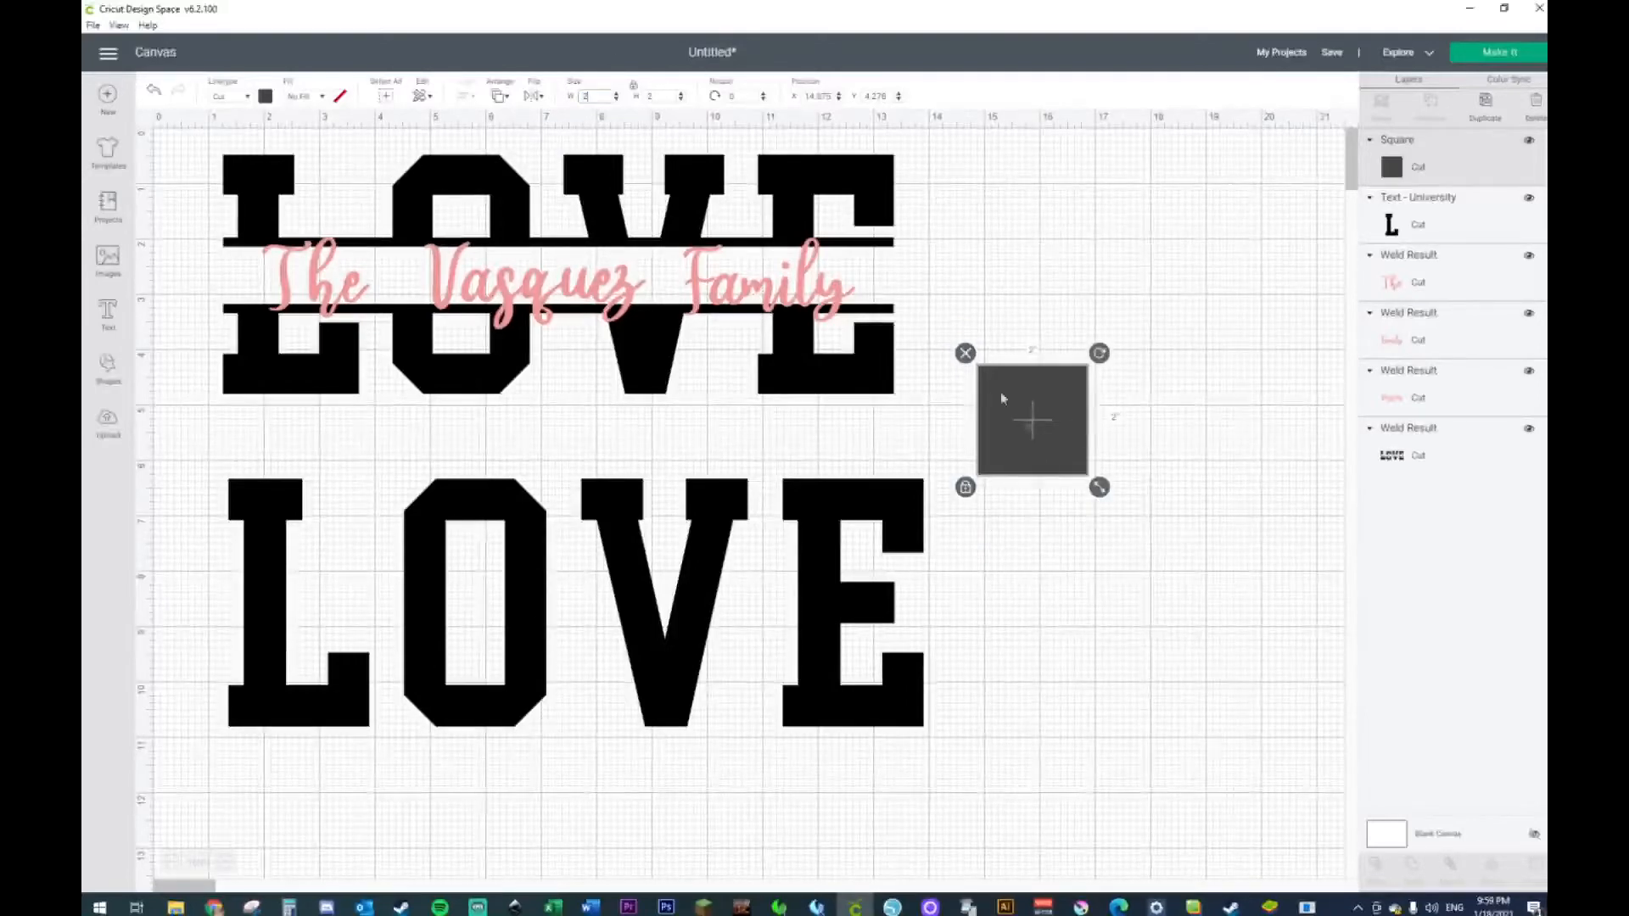
left_click_drag(1001, 398, 223, 564)
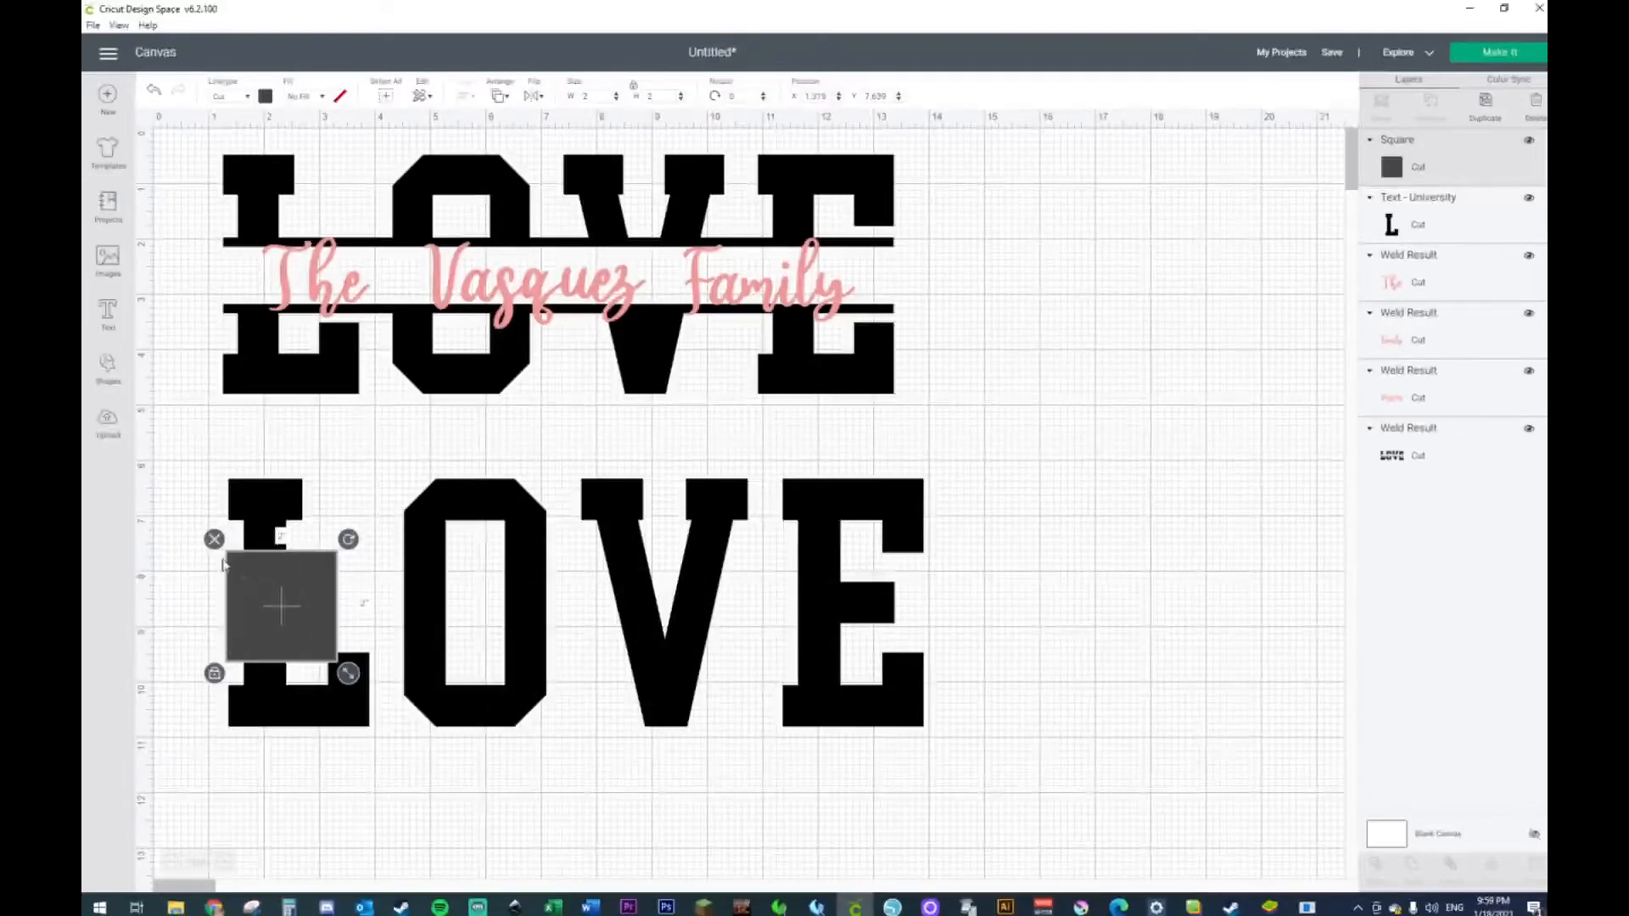
left_click(975, 558)
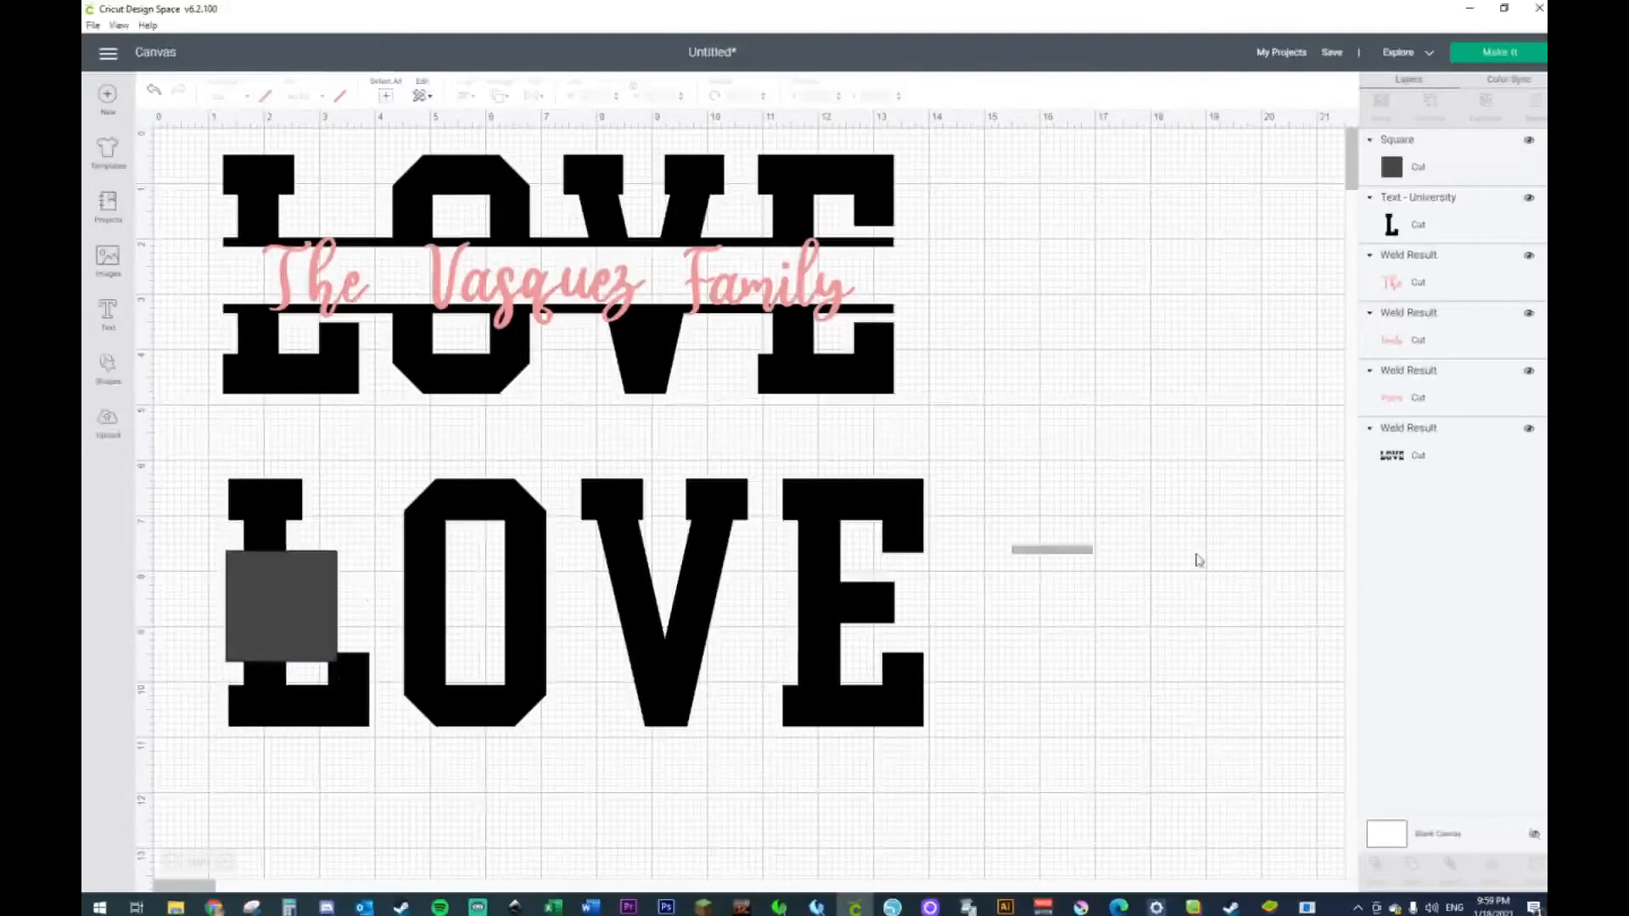
- Shift the new LOVE text to the right, unlock the square's proportions, and make it 13 in wide by 2 in high
left_click(252, 628)
left_click_drag(364, 683, 478, 665)
left_click(232, 603)
left_click_drag(349, 676, 379, 704)
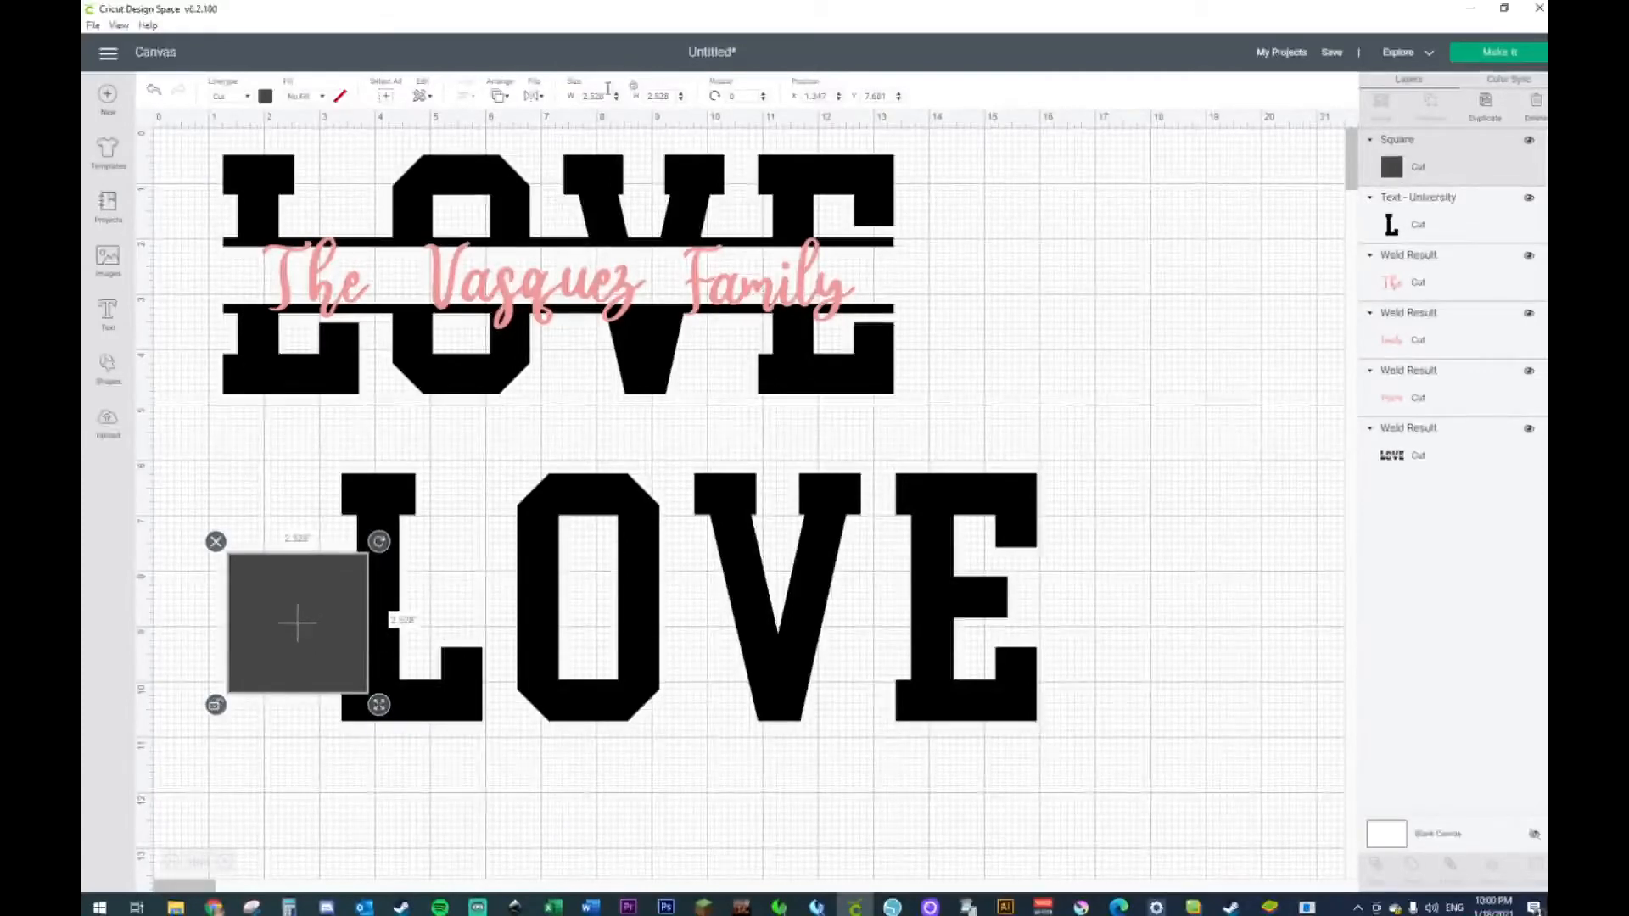
left_click(611, 95)
type("2")
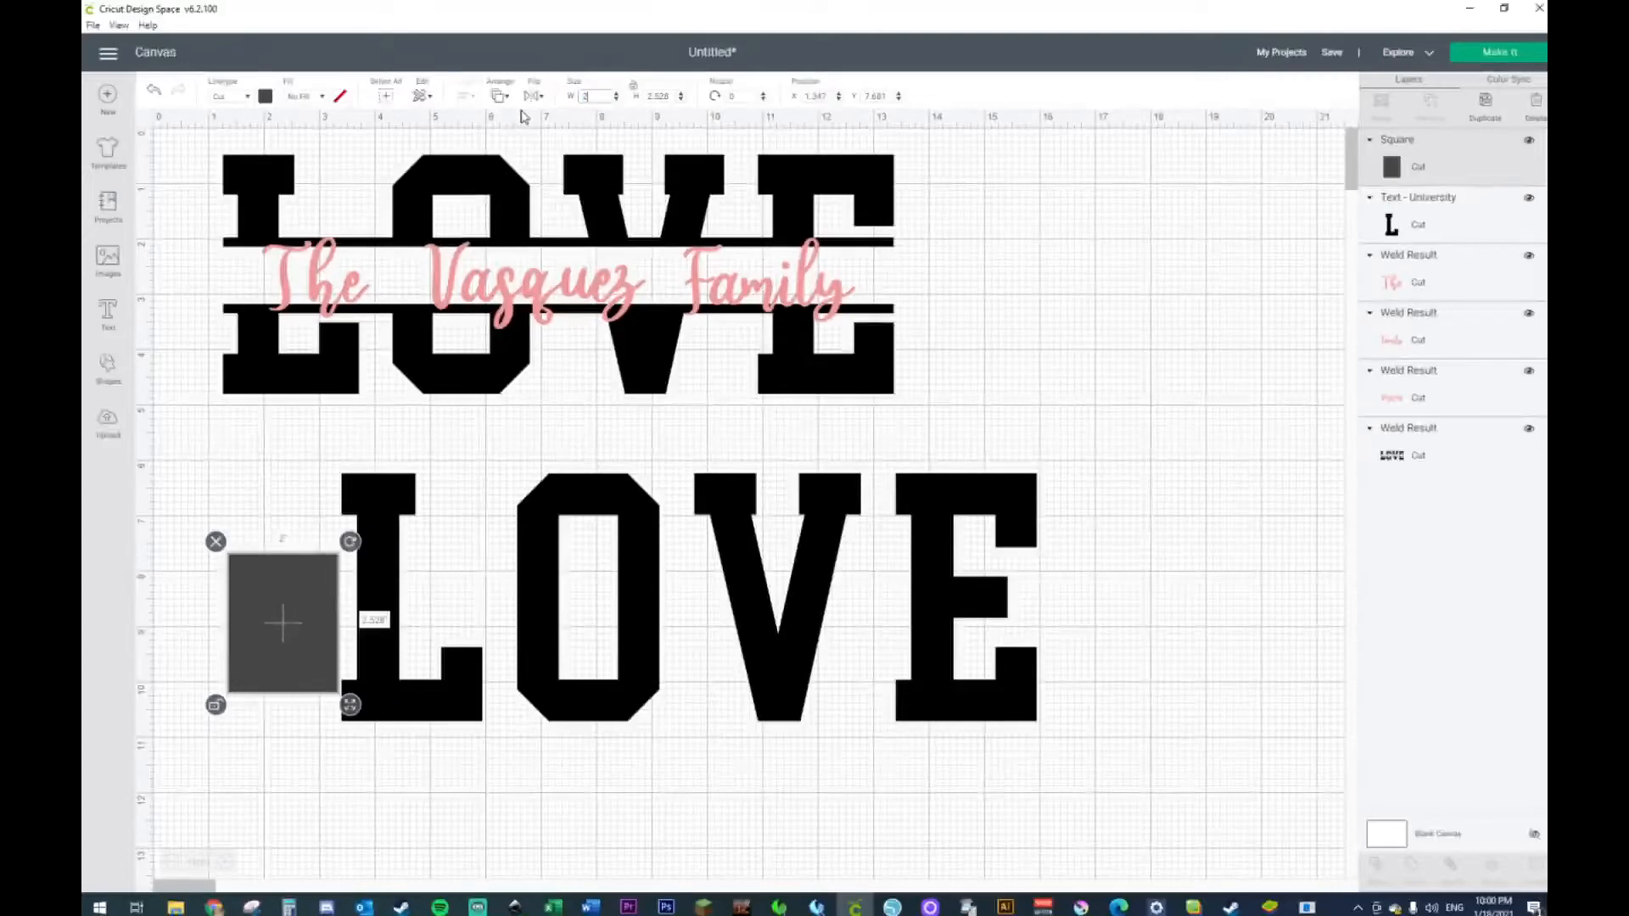
key("Tab")
type("2")
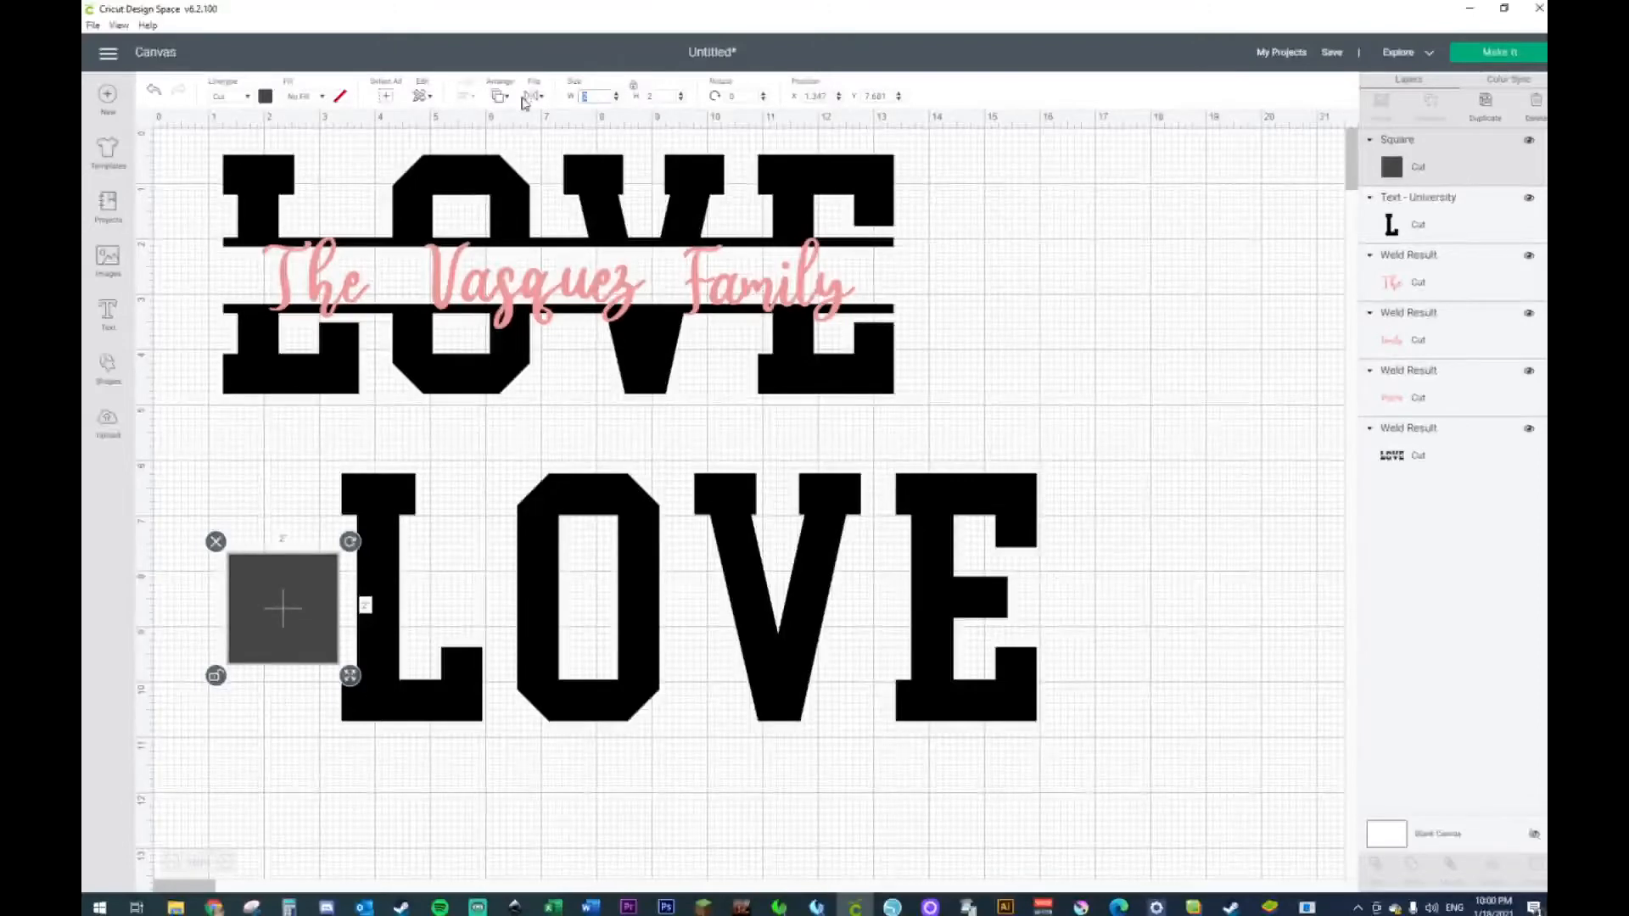
key("Return")
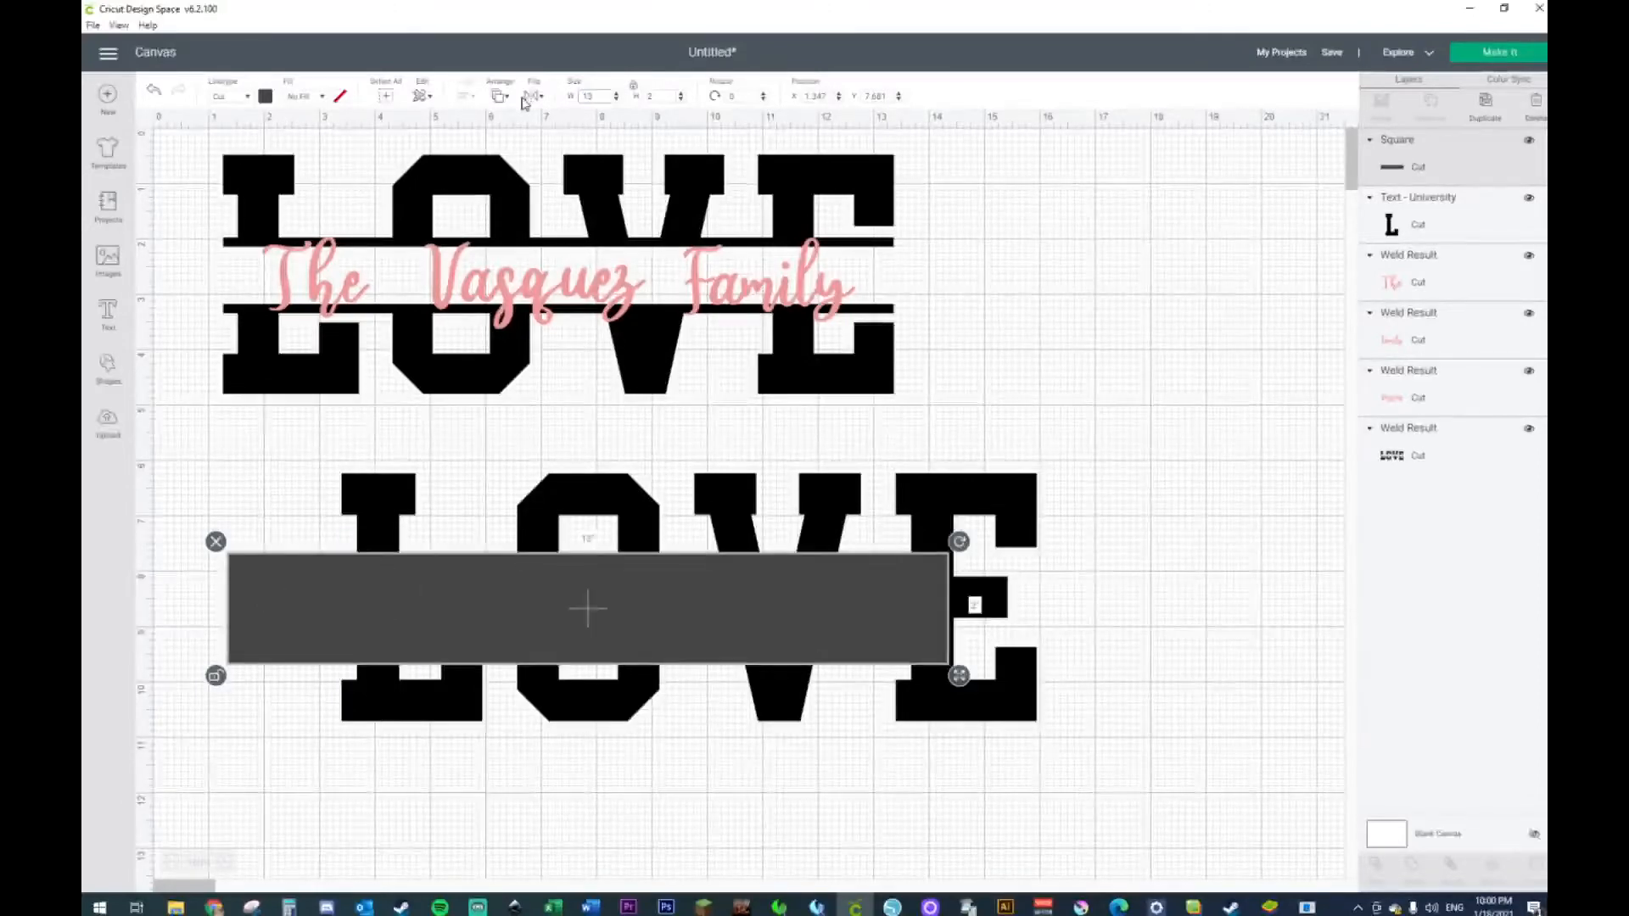
- Move the wide bar across the new LOVE letters and set its height to 1 in
left_click_drag(678, 633, 766, 628)
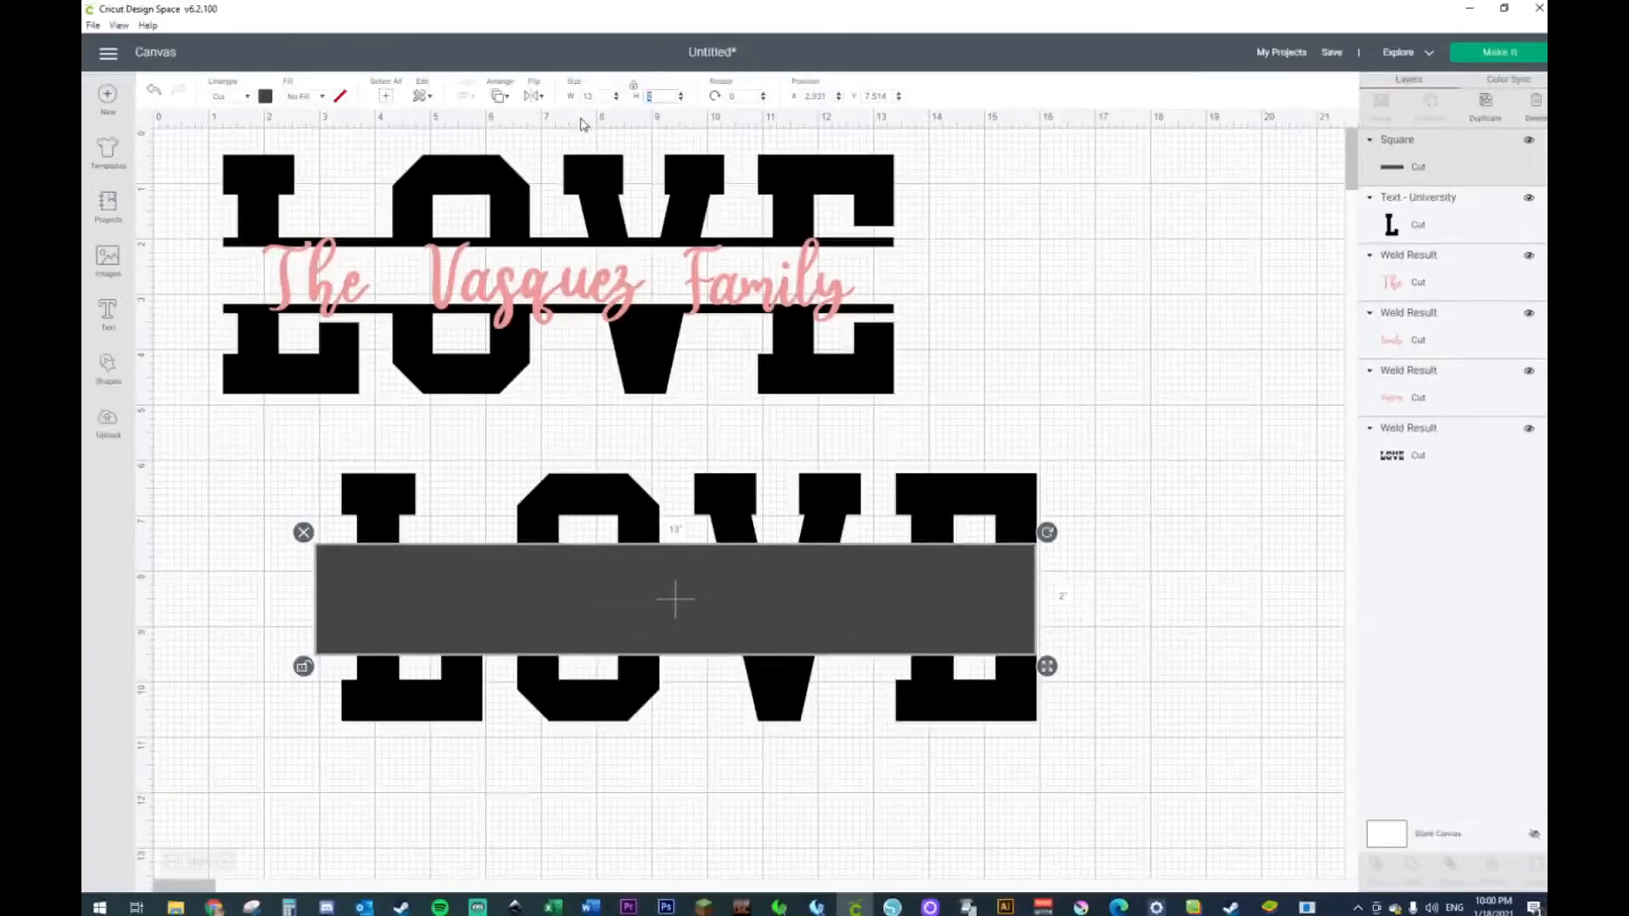
key("Return")
left_click(1202, 497)
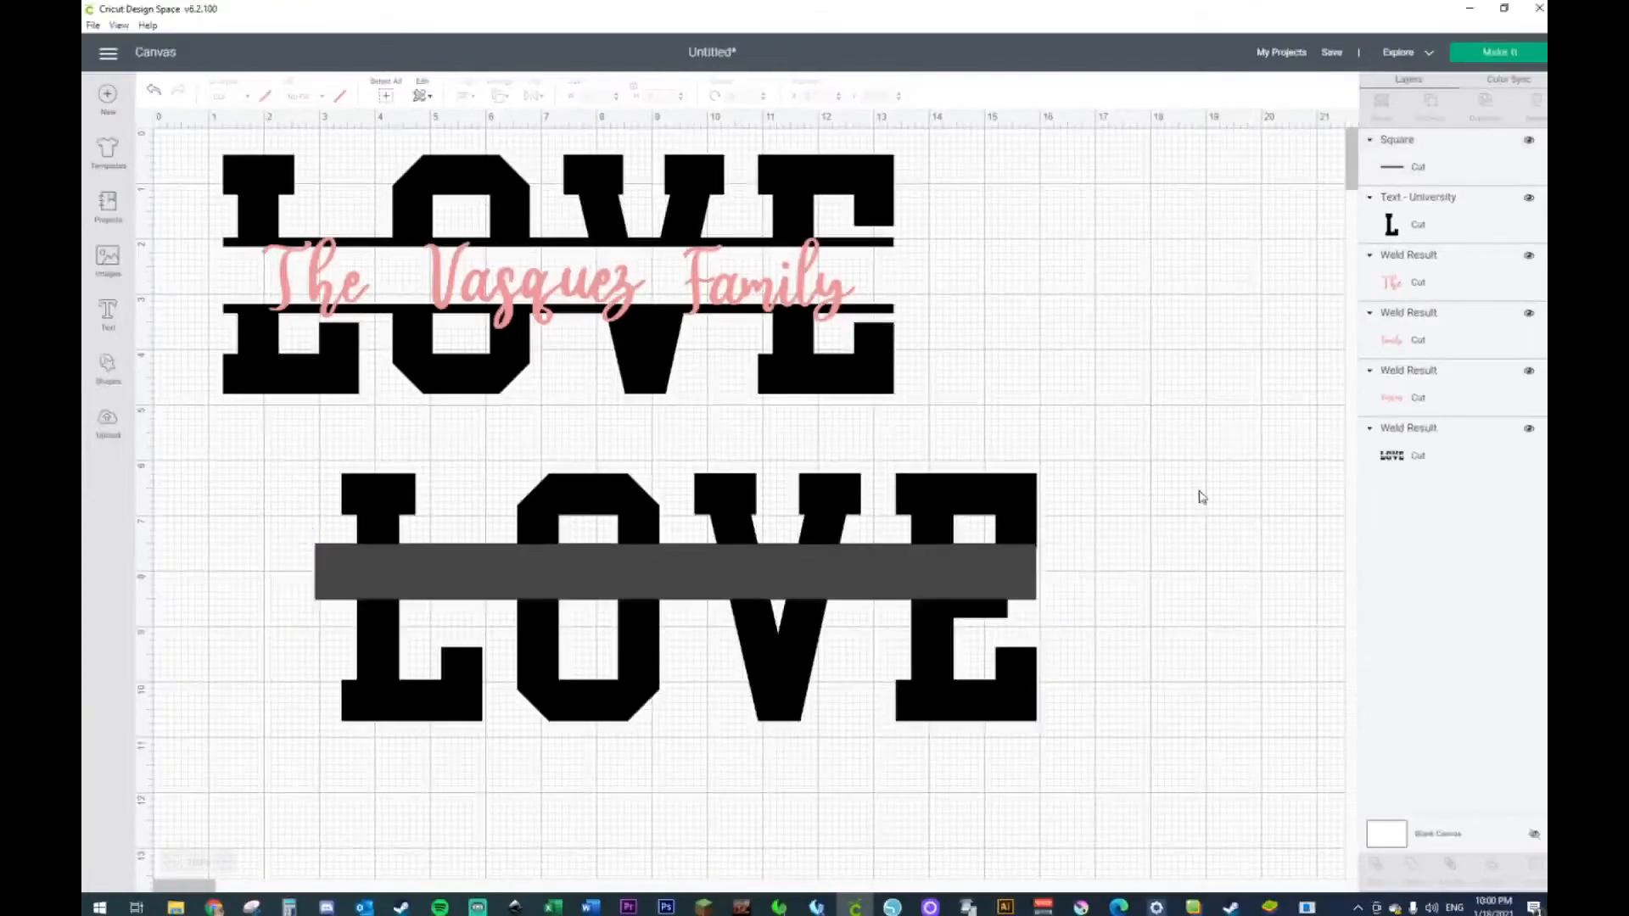
- Select the bar and the new LOVE text together, move them beneath the original design, and align them with Center
left_click_drag(667, 630, 640, 611)
left_click_drag(151, 438, 1028, 708)
left_click_drag(702, 618, 670, 677)
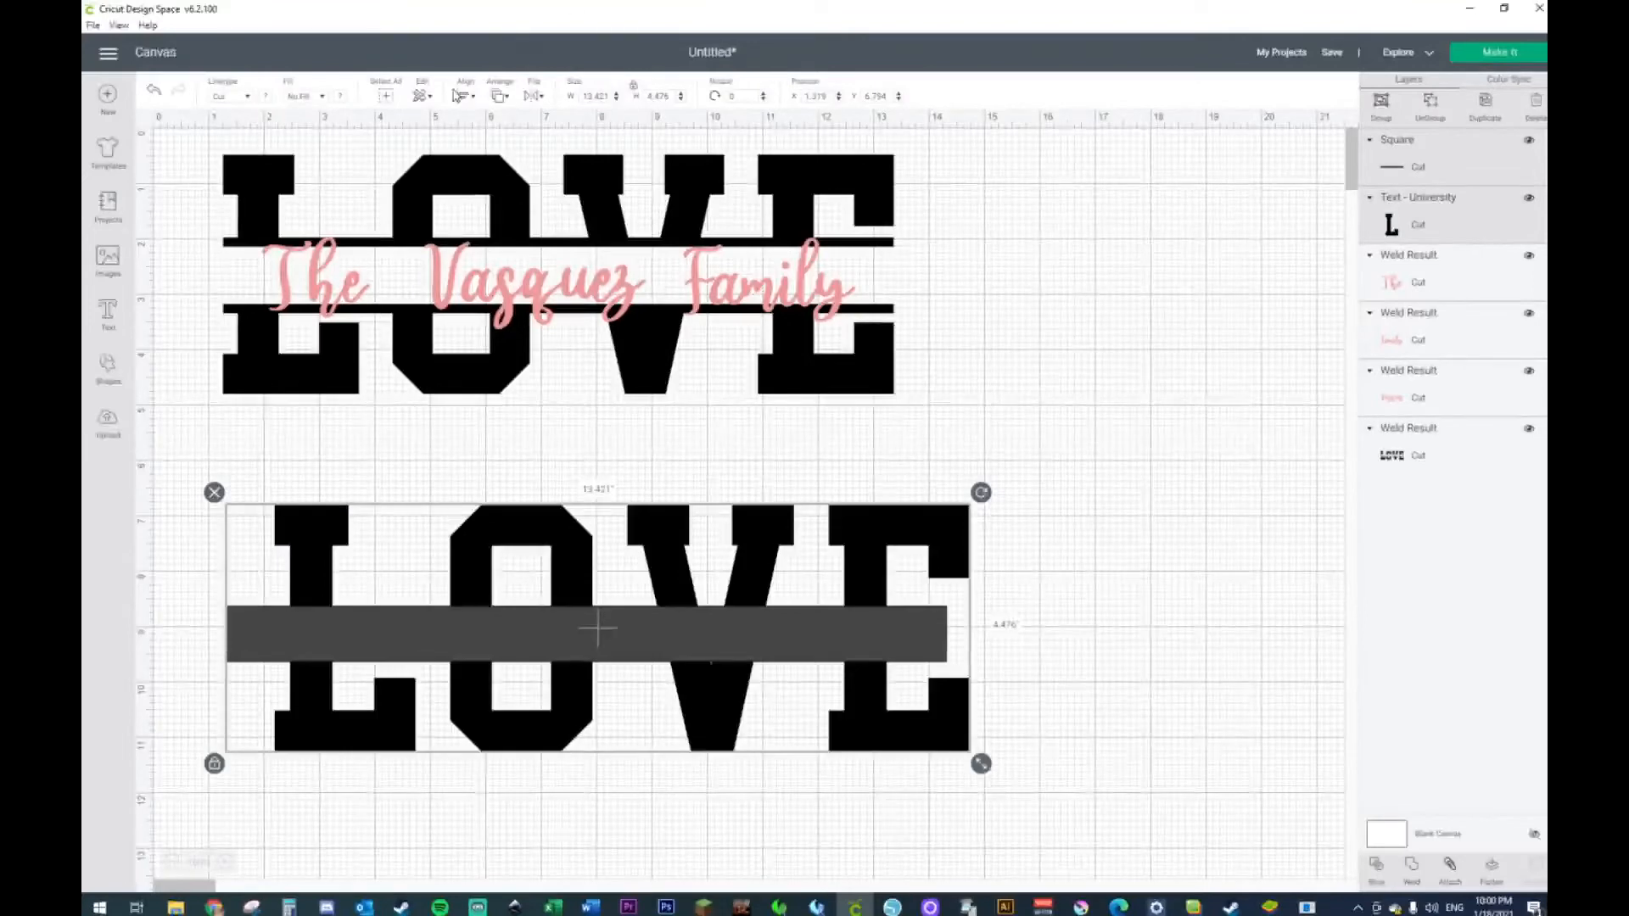
left_click(460, 100)
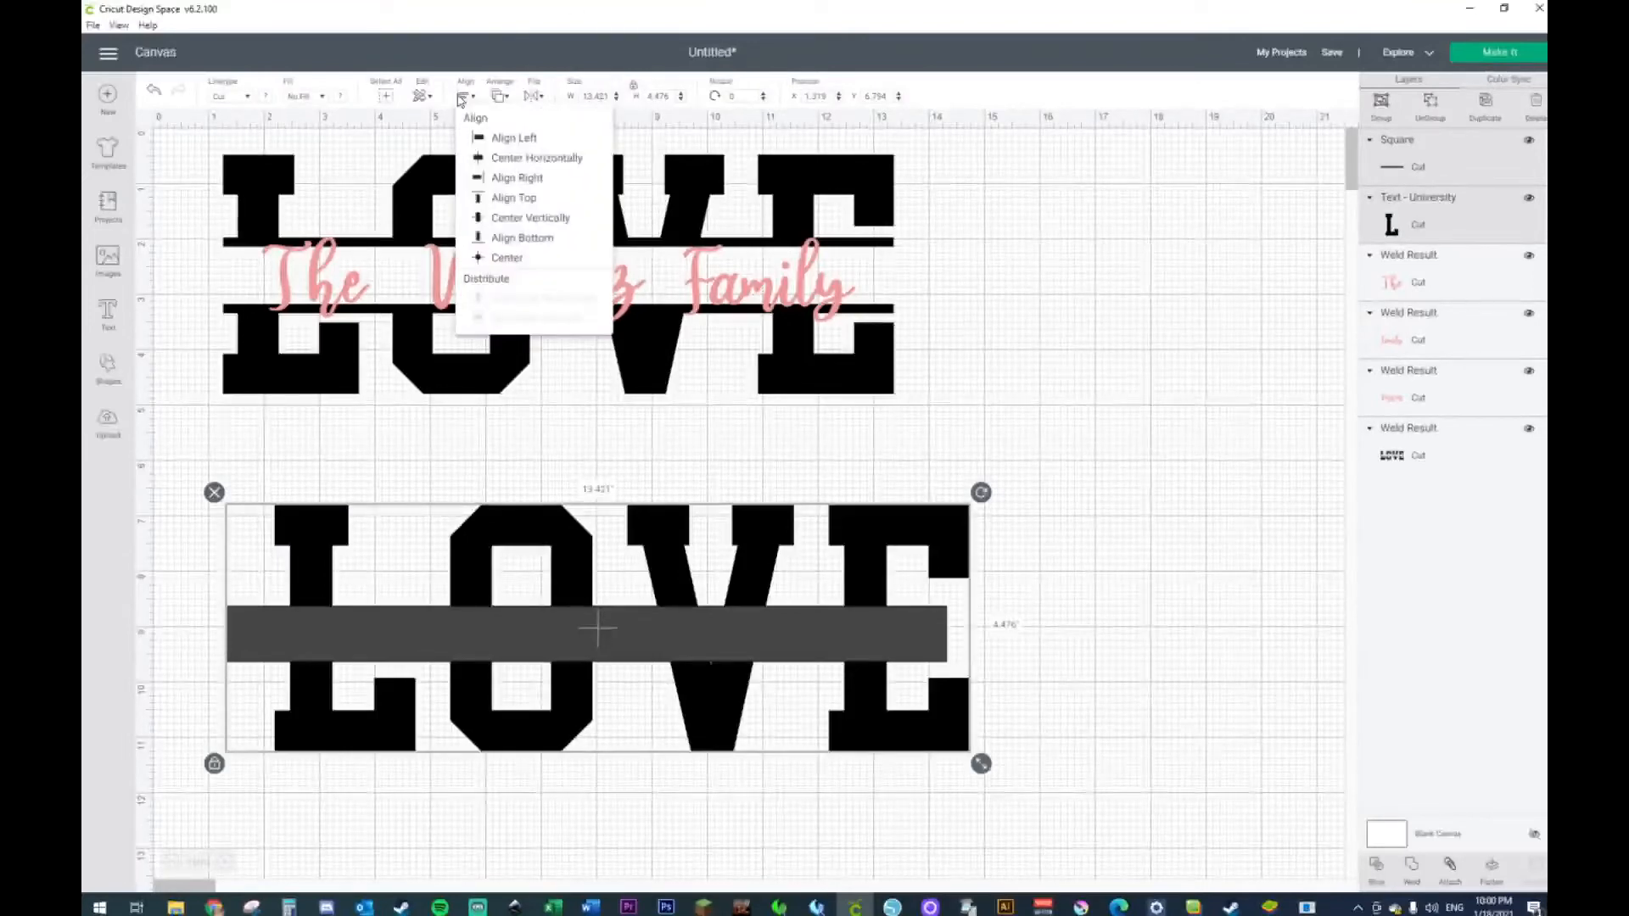
left_click(508, 259)
left_click(1074, 646)
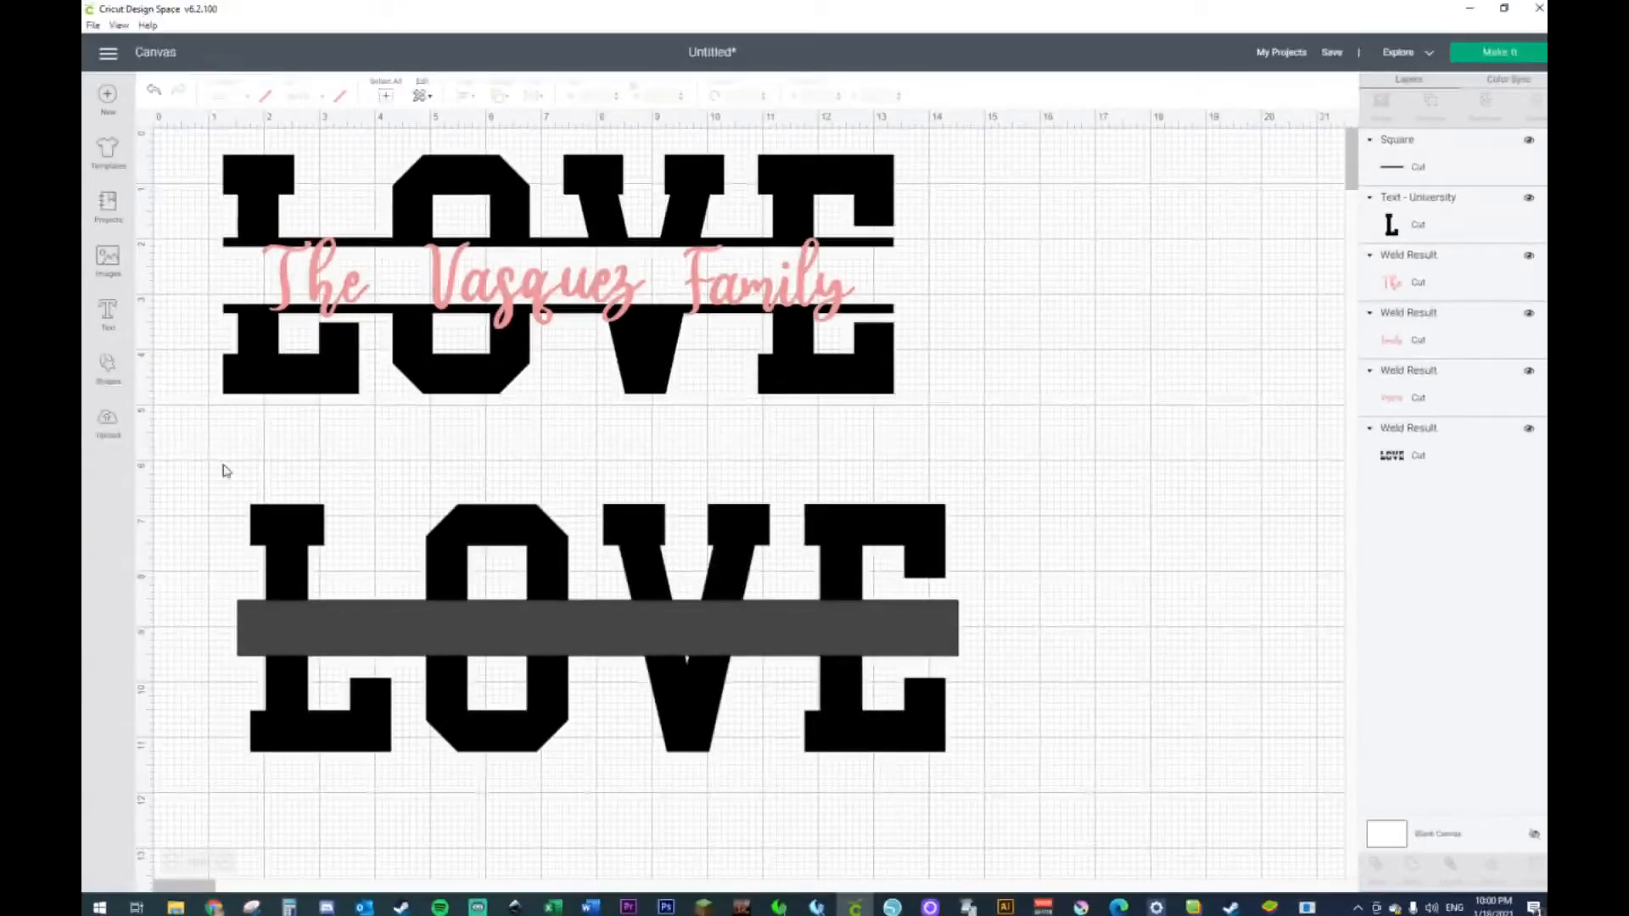
- Select the centered bar and LOVE text and slice the bar's shape out of the letters
left_click_drag(223, 469, 976, 773)
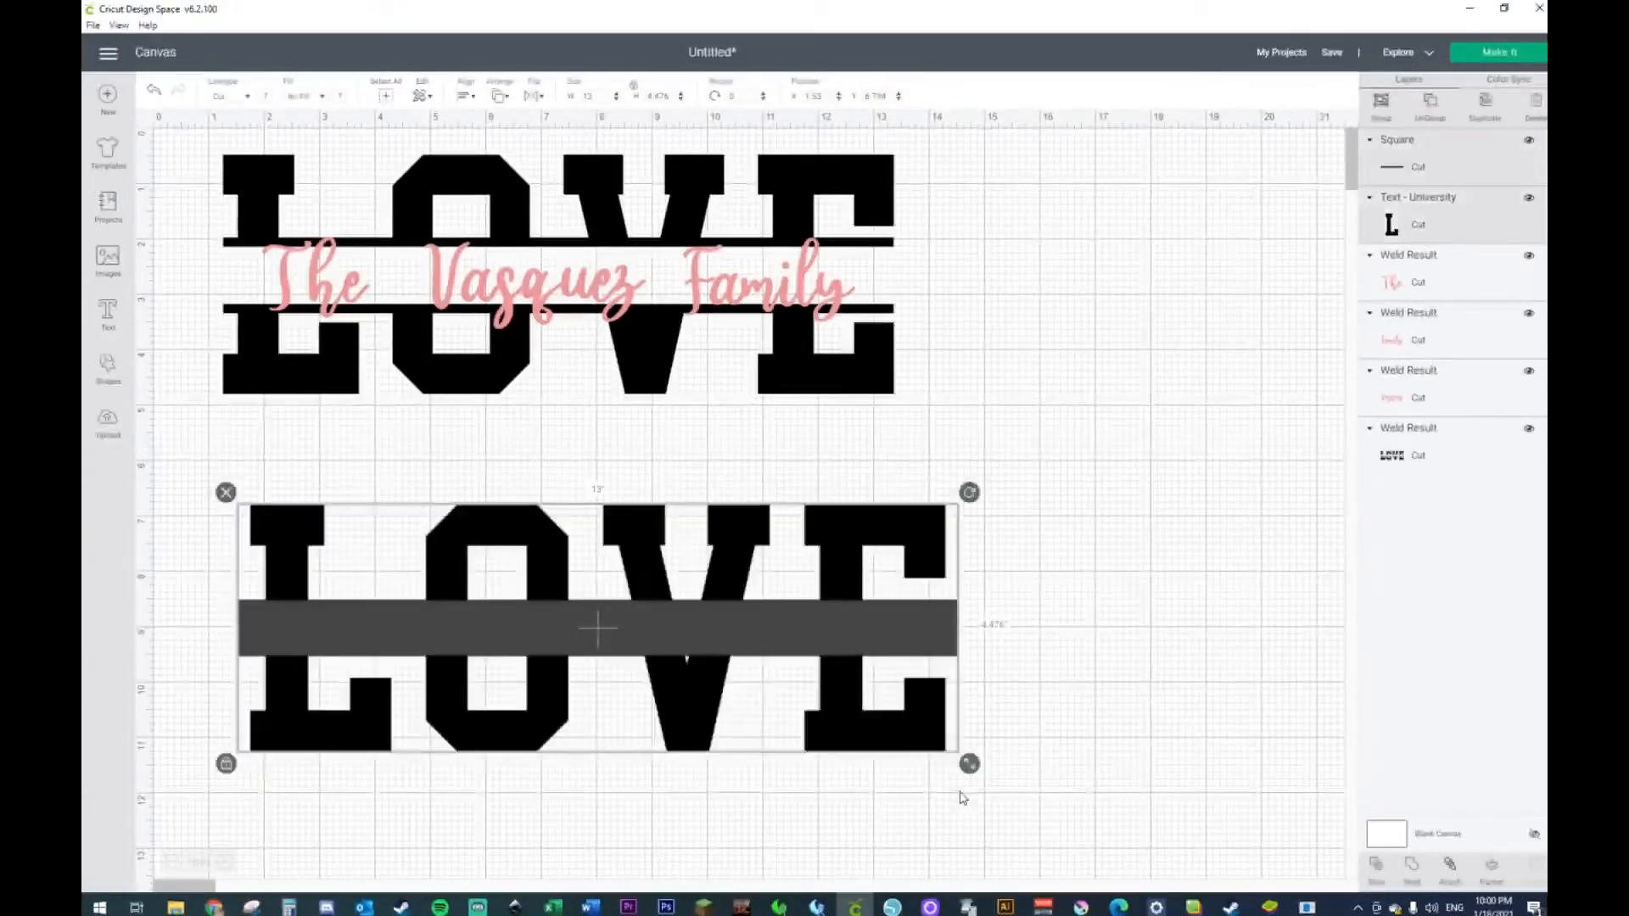
right_click(729, 693)
left_click(758, 811)
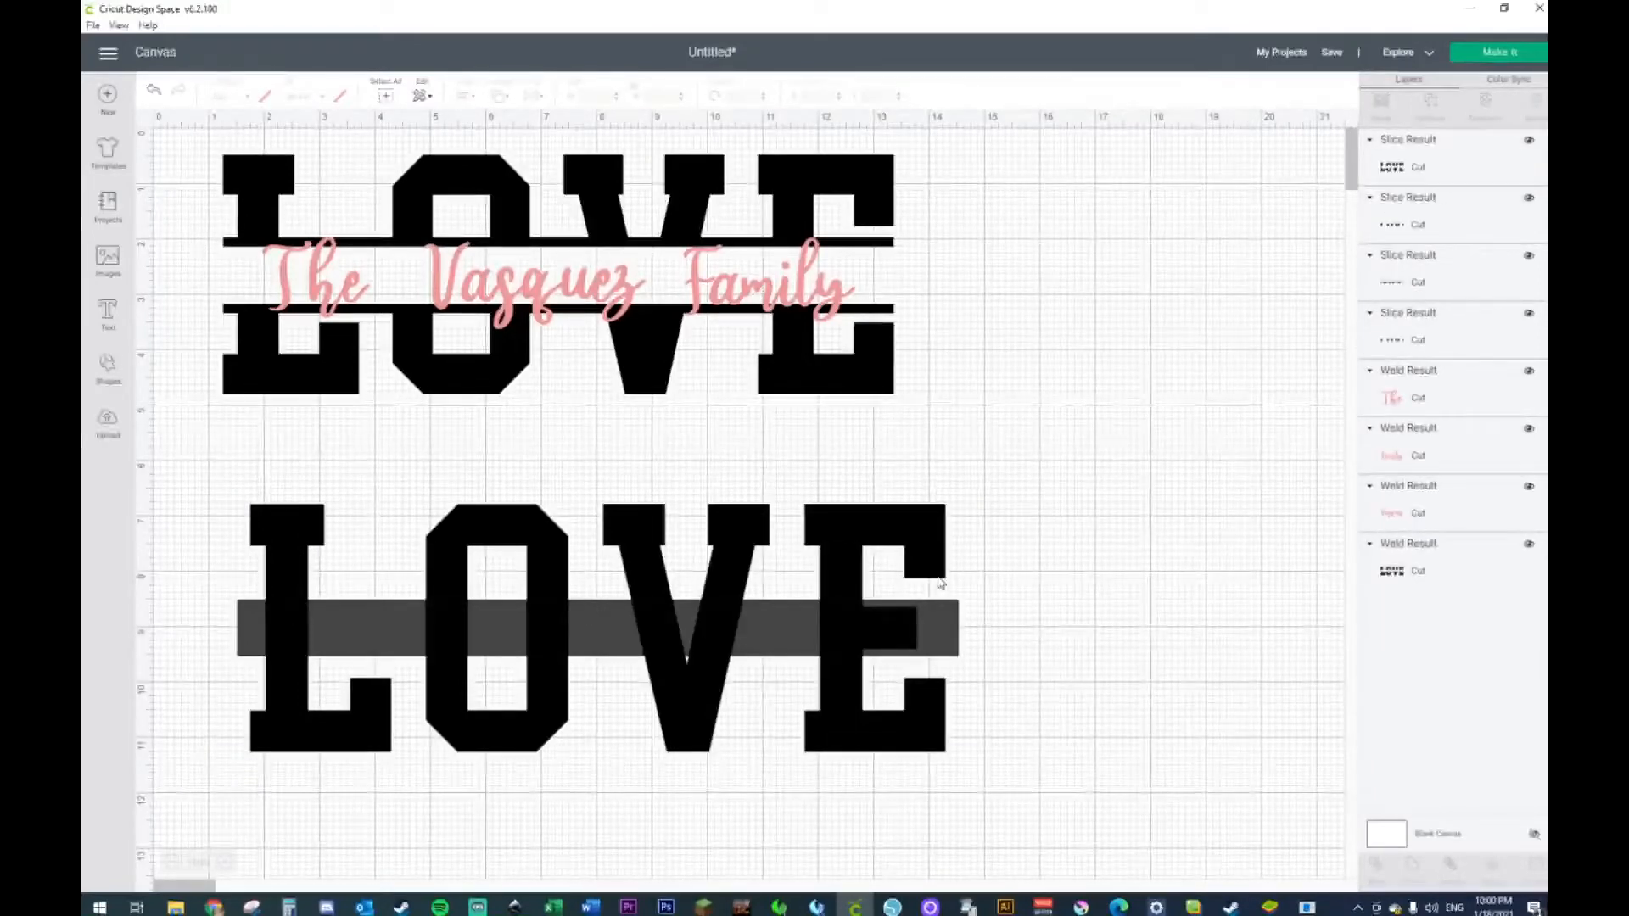
- Pull the sliced LOVE away from the bar, delete the leftover slice pieces, and return LOVE beneath the original design
left_click_drag(885, 536, 1275, 434)
left_click_drag(354, 577, 527, 735)
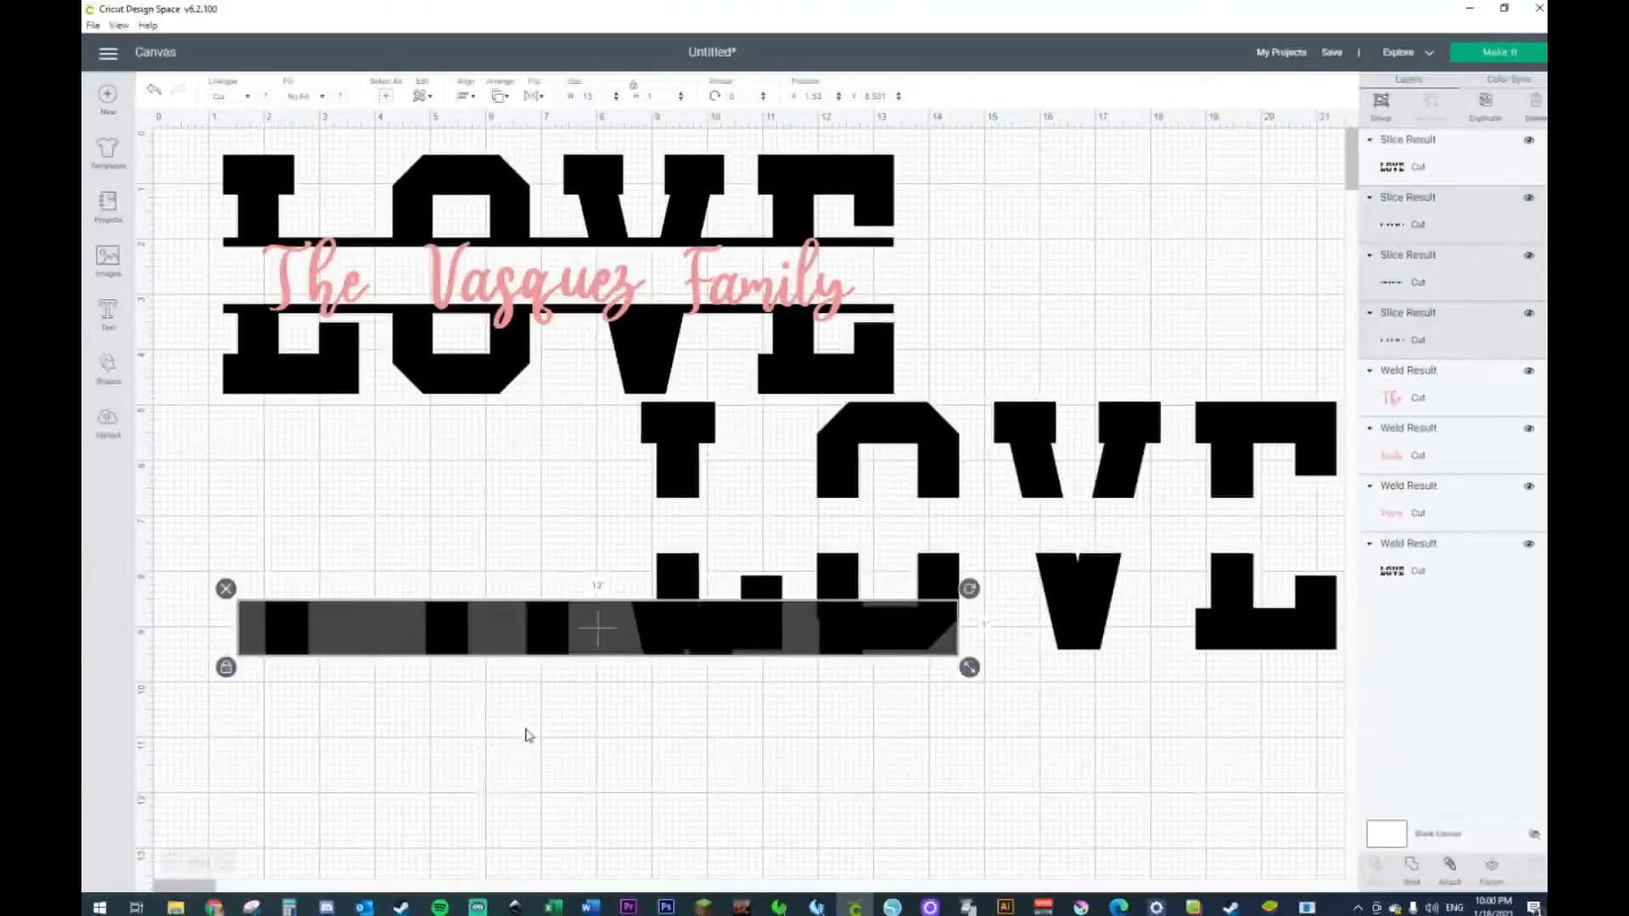
key("Delete")
left_click_drag(754, 625, 344, 701)
left_click(979, 596)
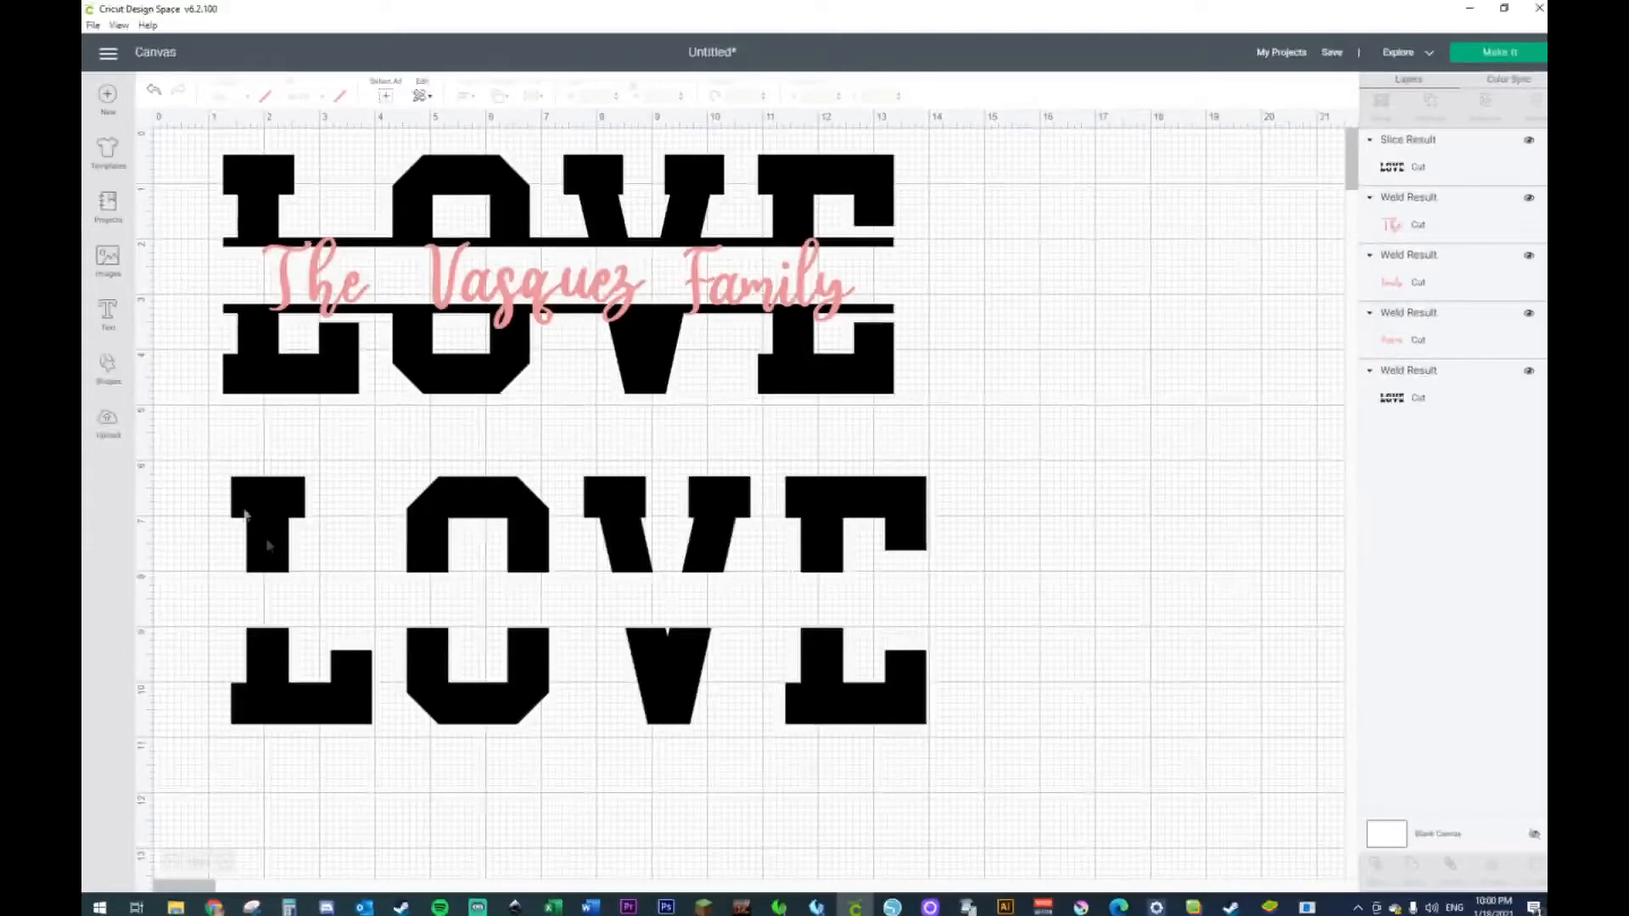
- Insert another square to the right of the designs and size it to 0.5 in by 0.5 in
left_click(107, 377)
left_click(170, 261)
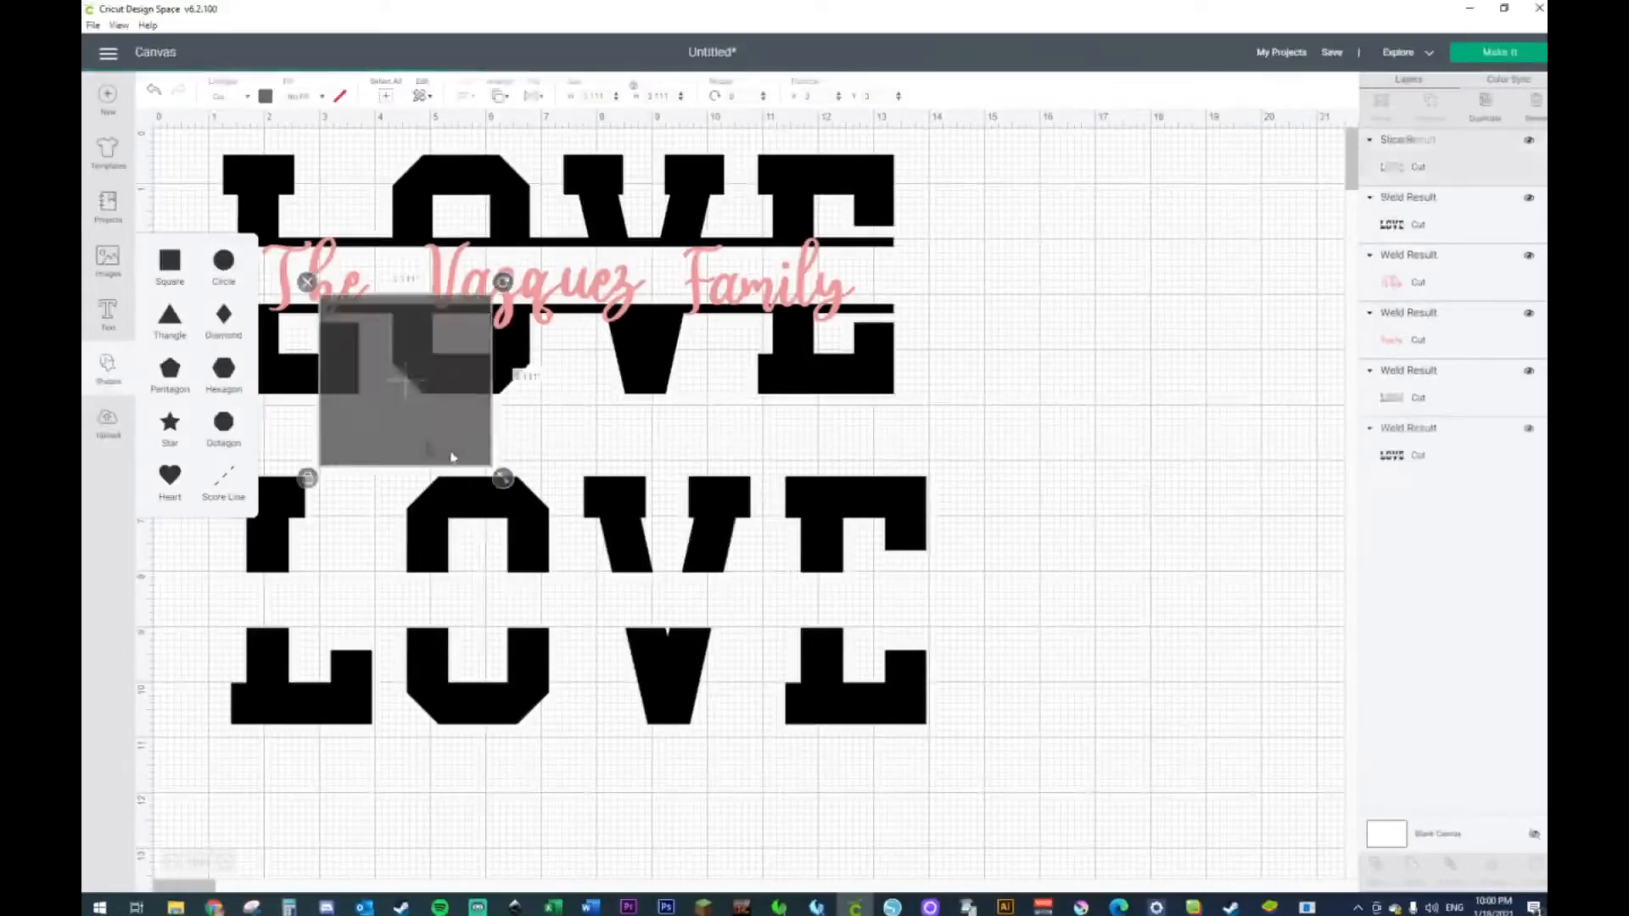
left_click_drag(409, 395, 1104, 473)
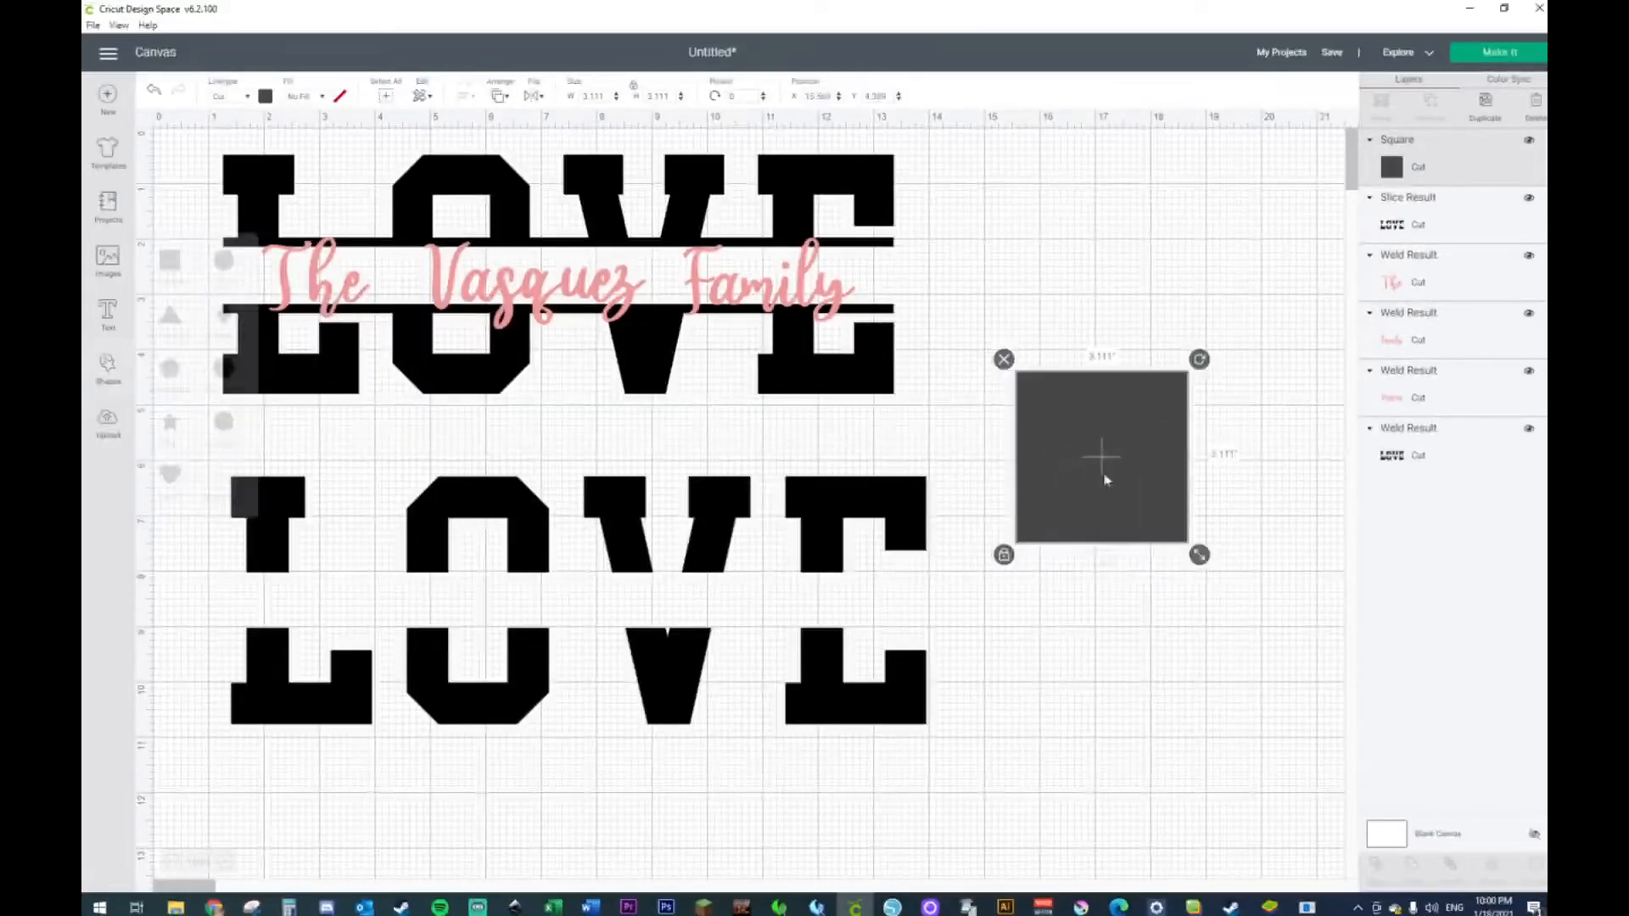
left_click(607, 98)
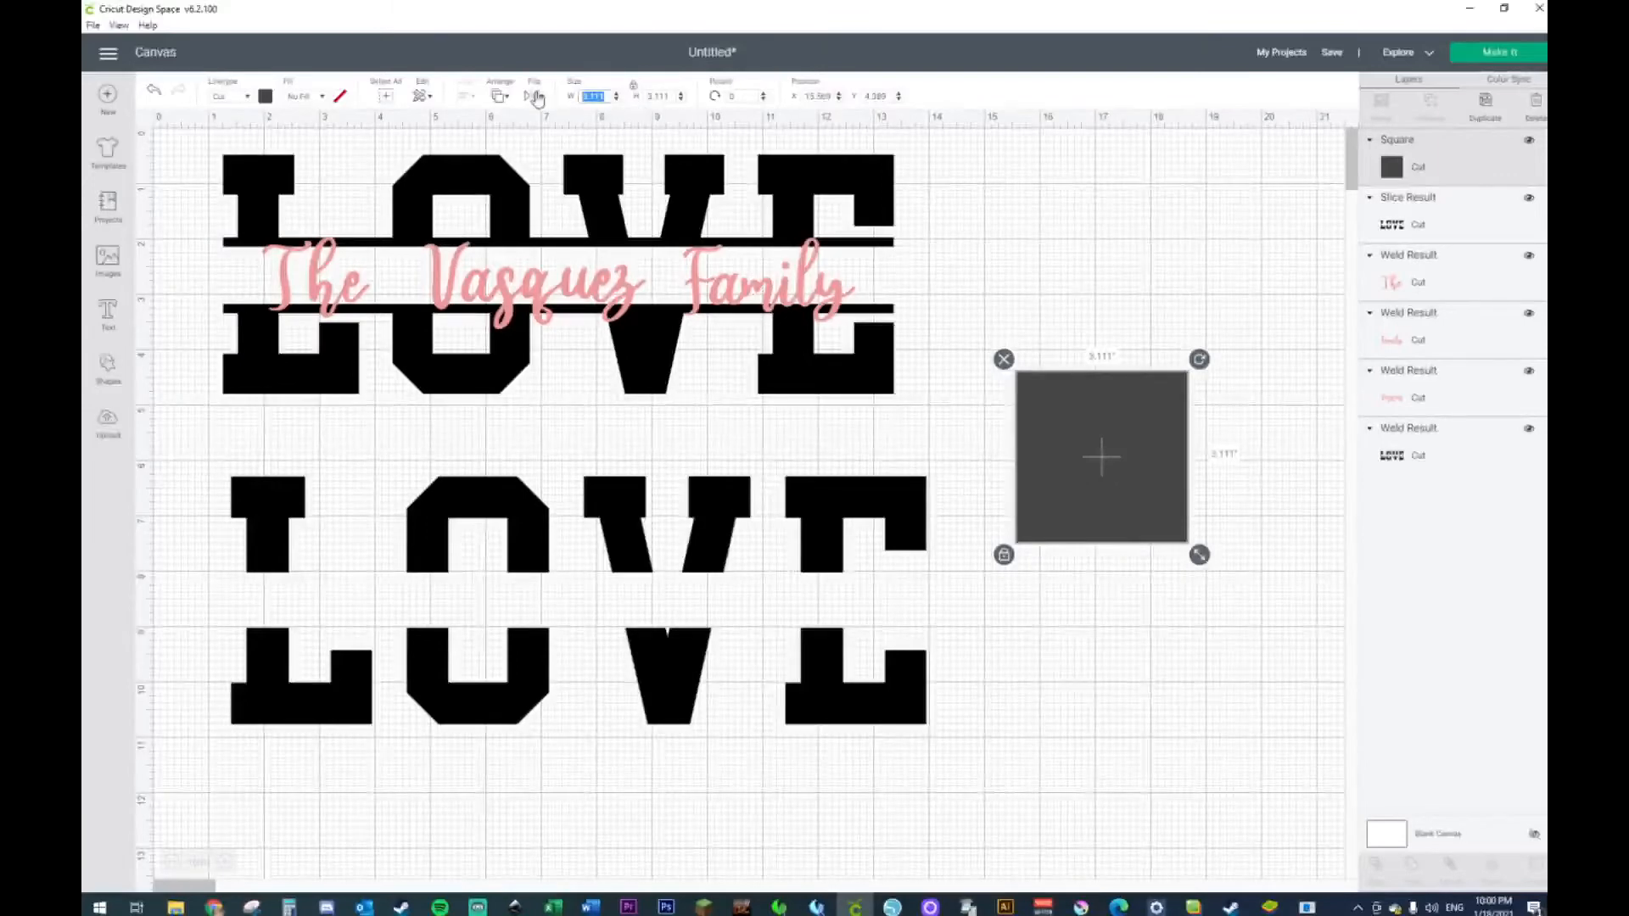
type("9")
key("Return")
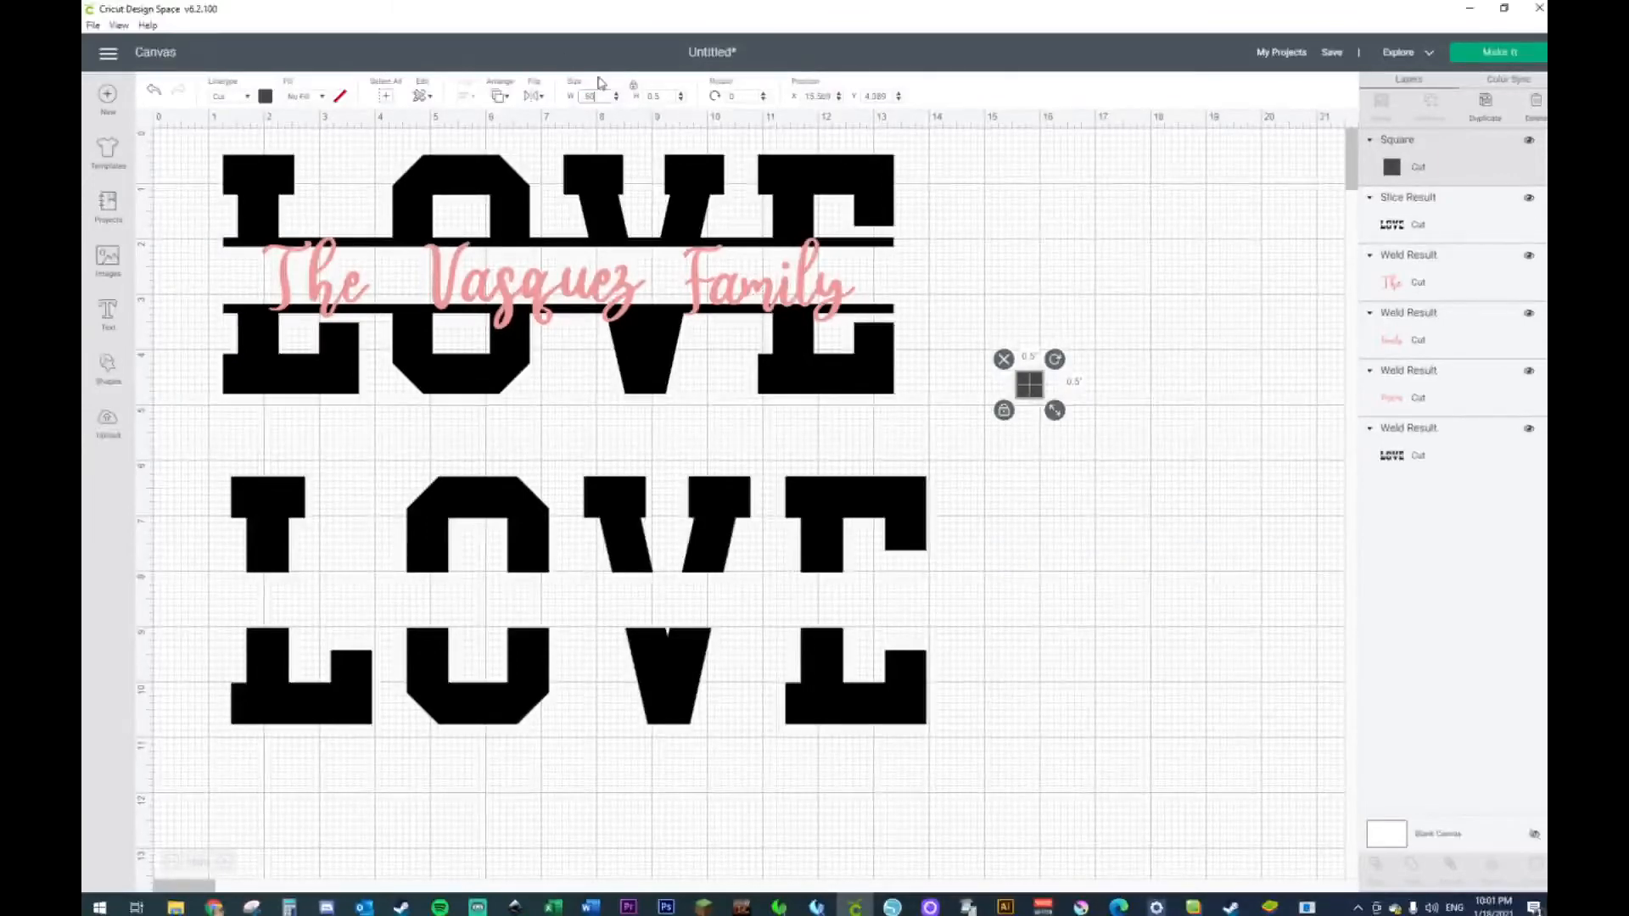
left_click(1073, 504)
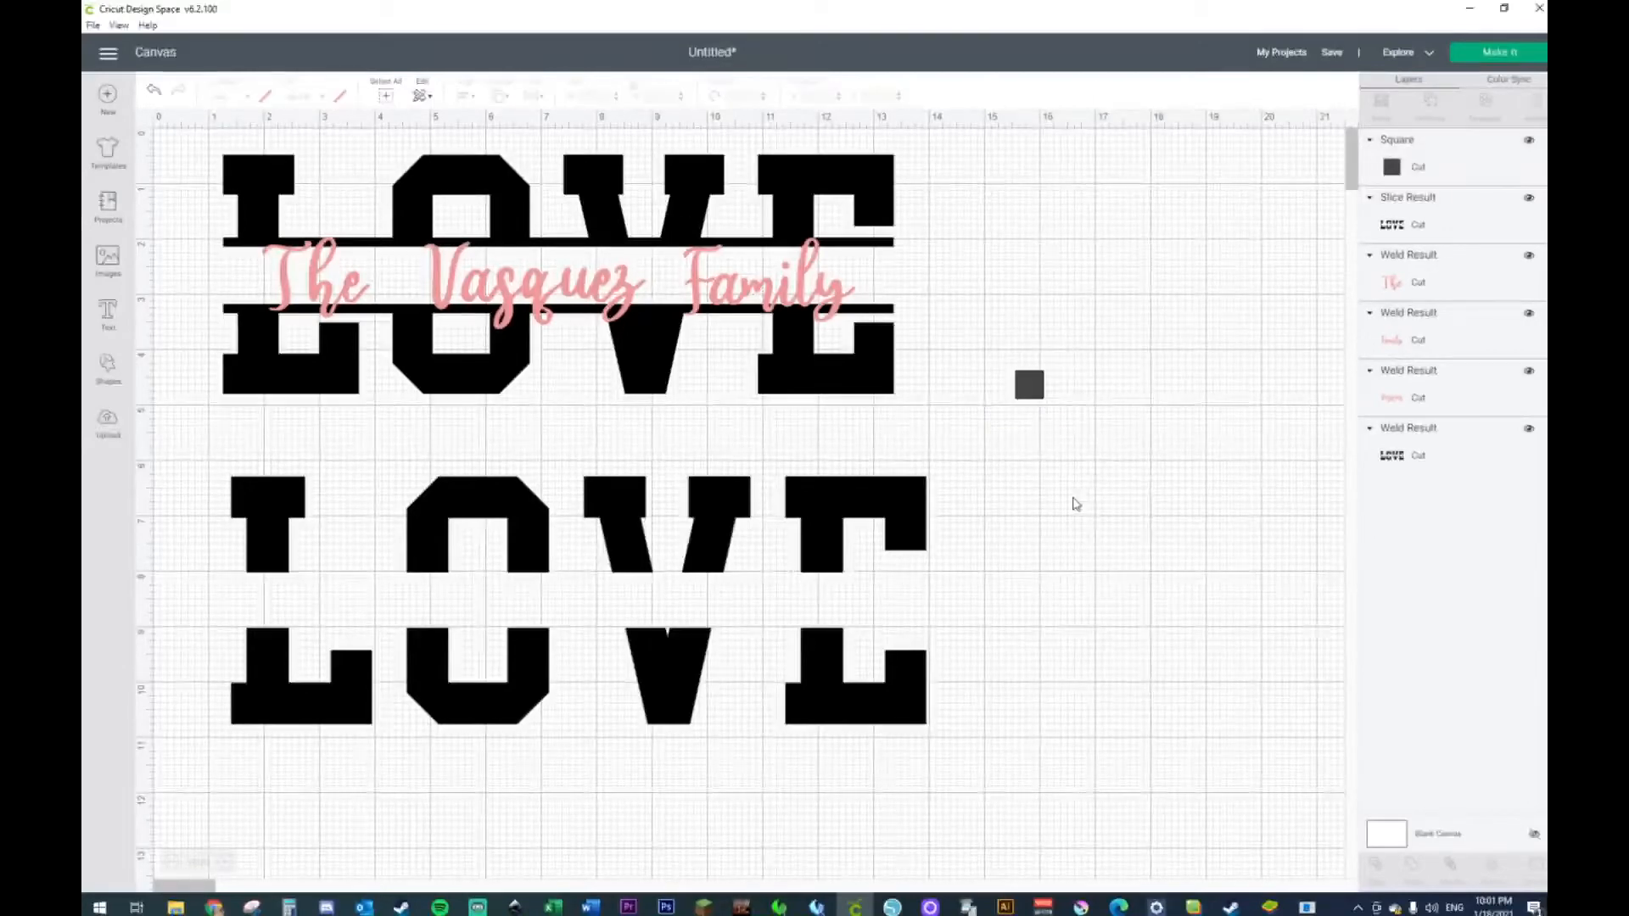
- Move the square to the left end of the lower LOVE's gap and set its width to 12.5 in
left_click_drag(1037, 395, 255, 594)
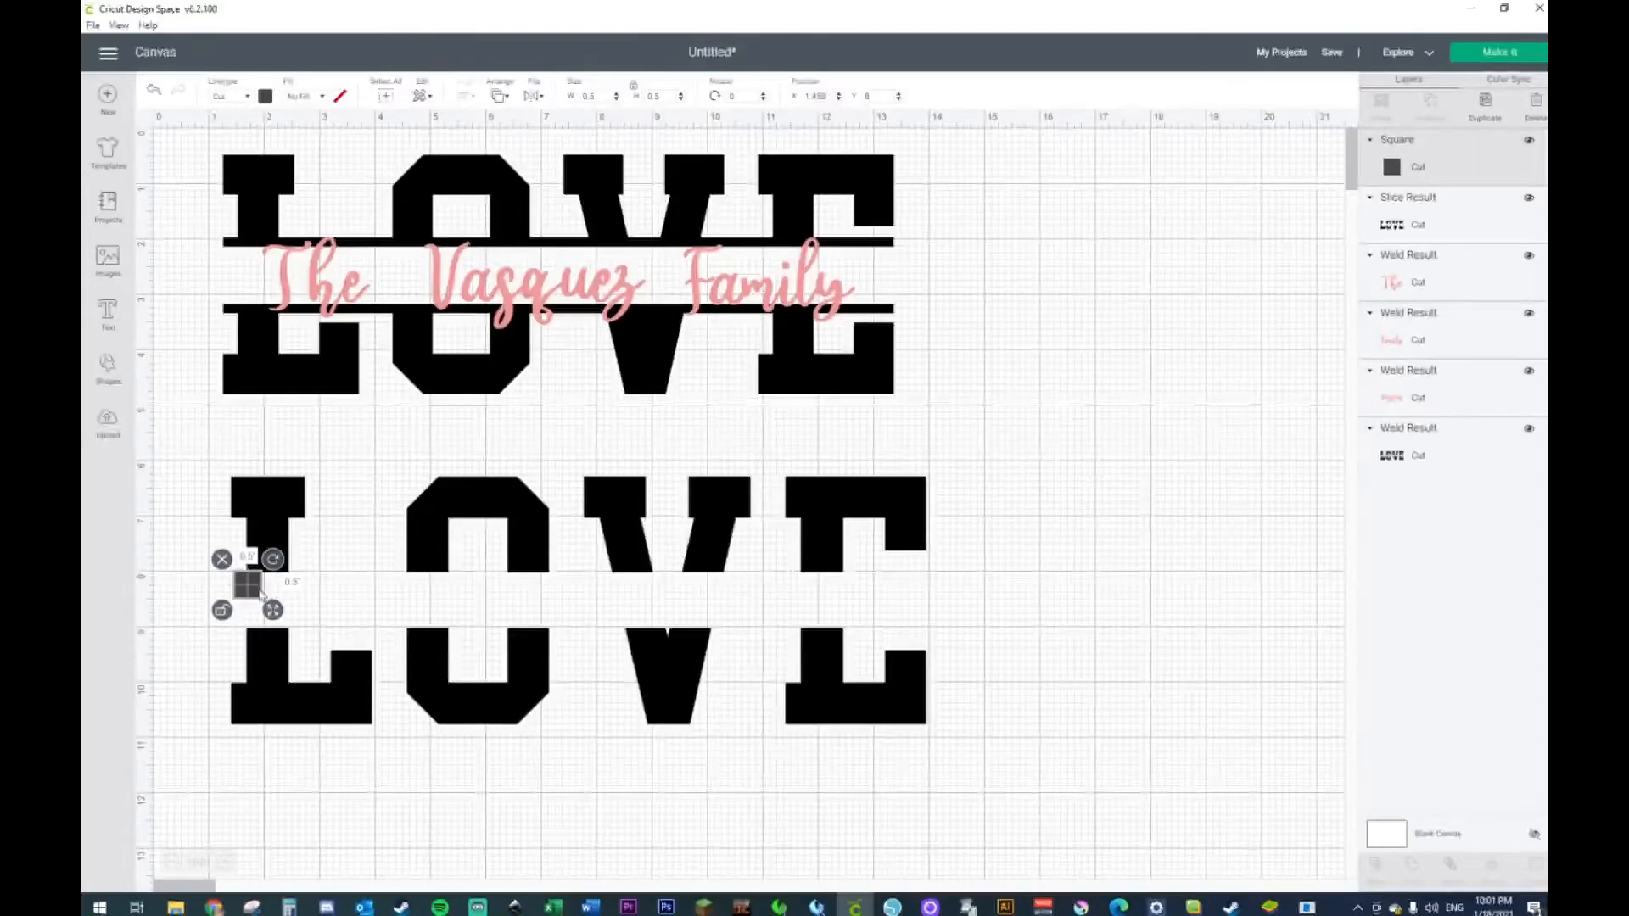
left_click(272, 501)
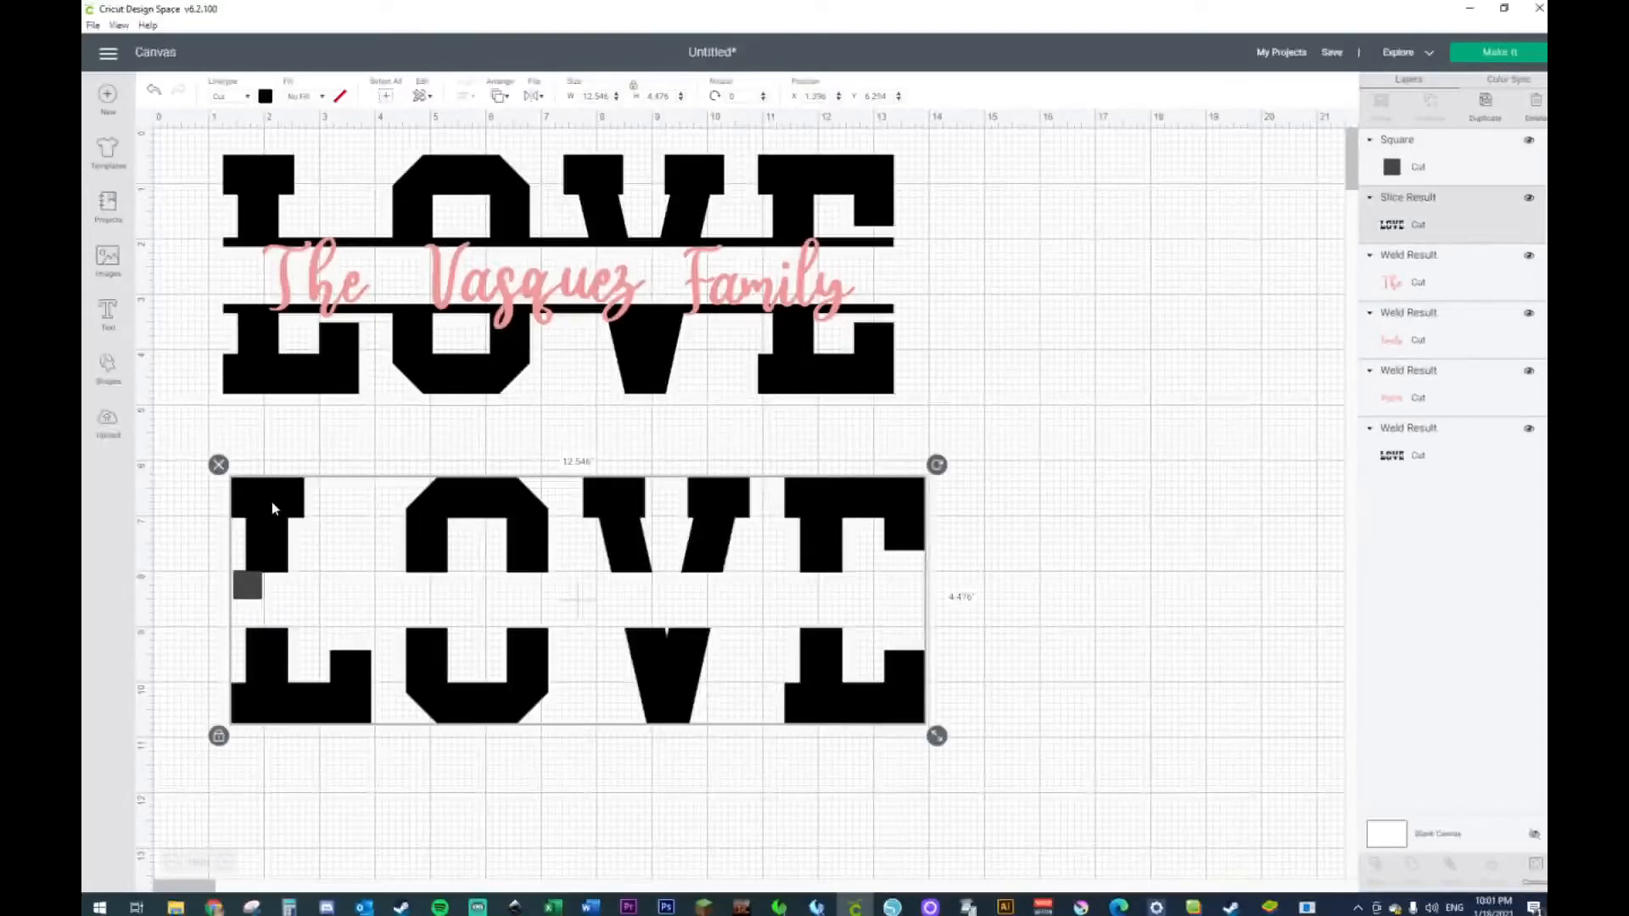
left_click(250, 589)
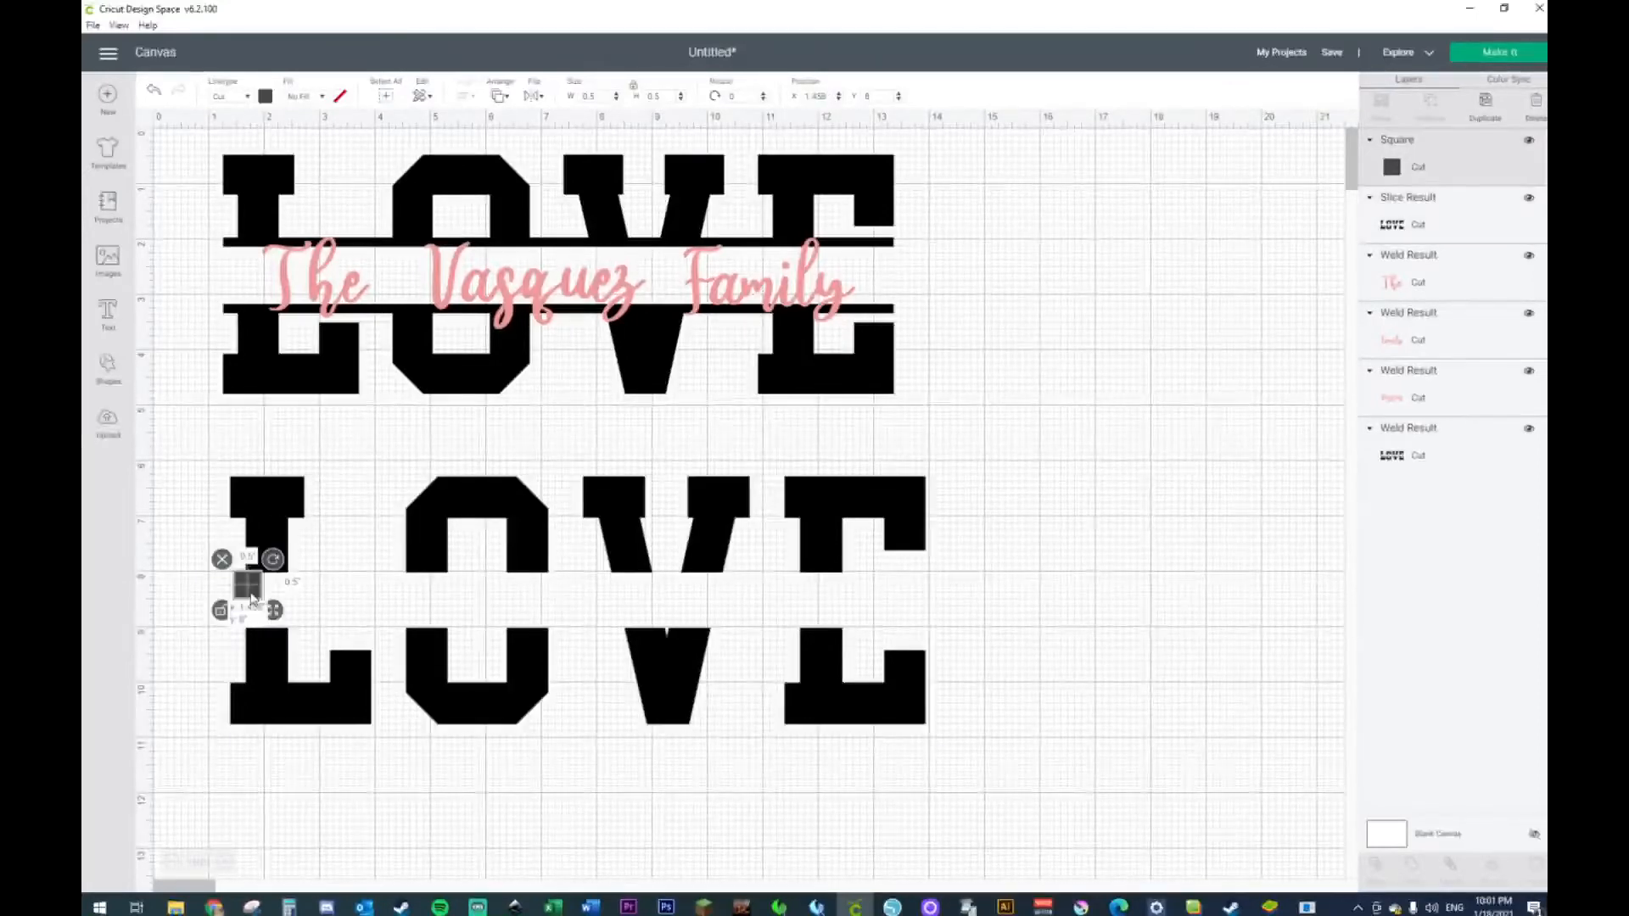
left_click(588, 96)
key("Return")
left_click(1218, 482)
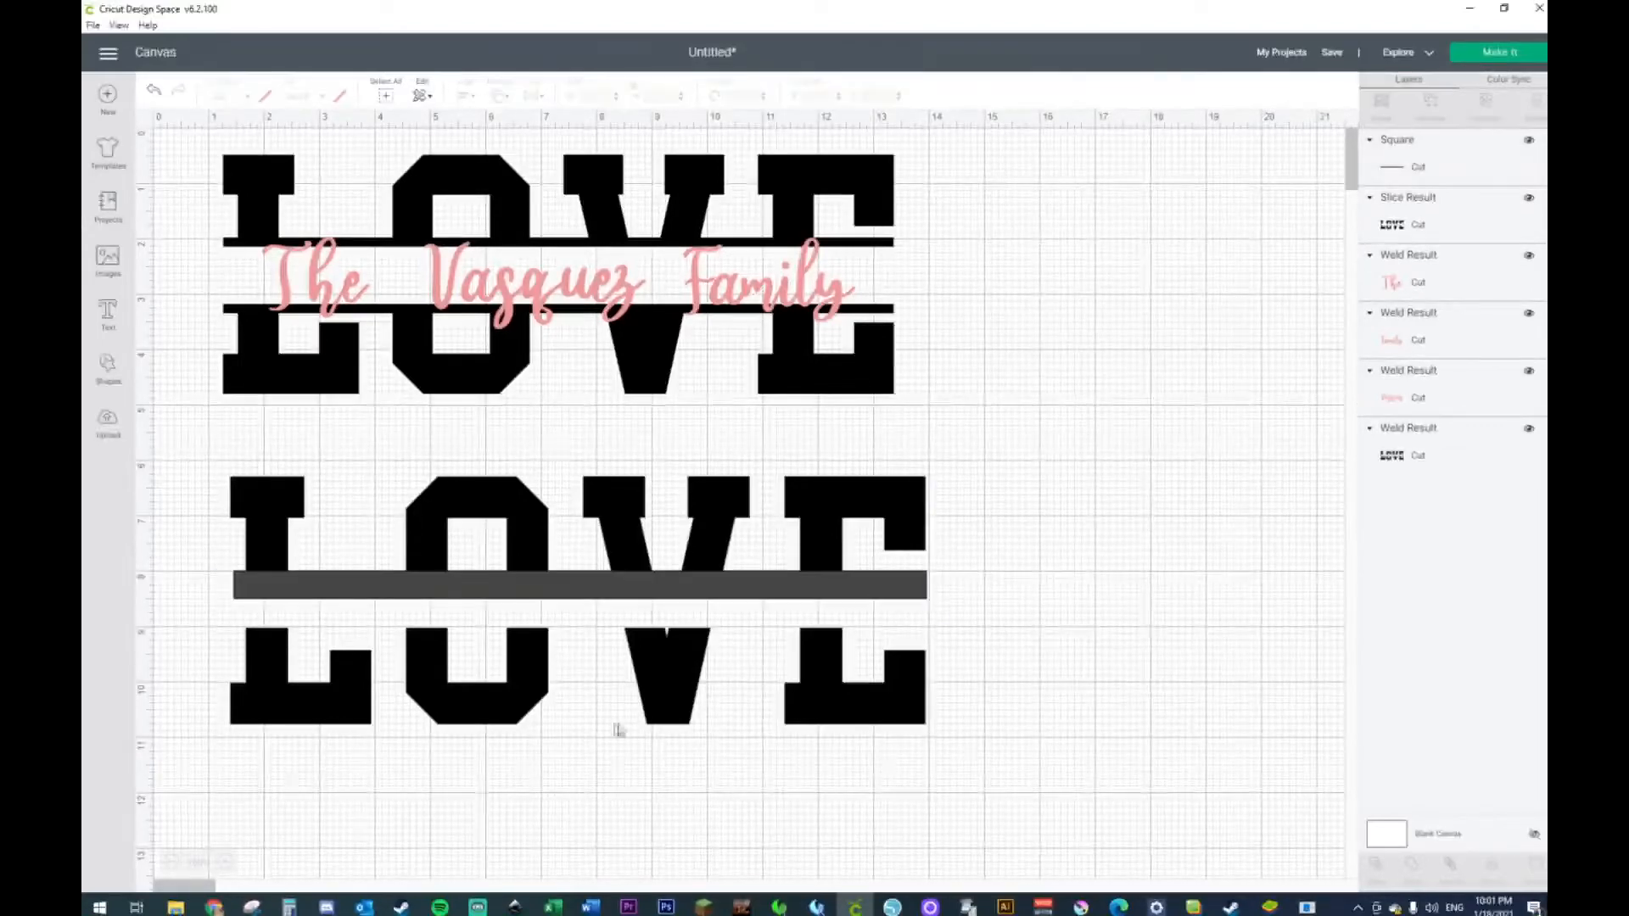
- Reduce the height of the bar across the lower LOVE to 0.2 in
left_click(579, 591)
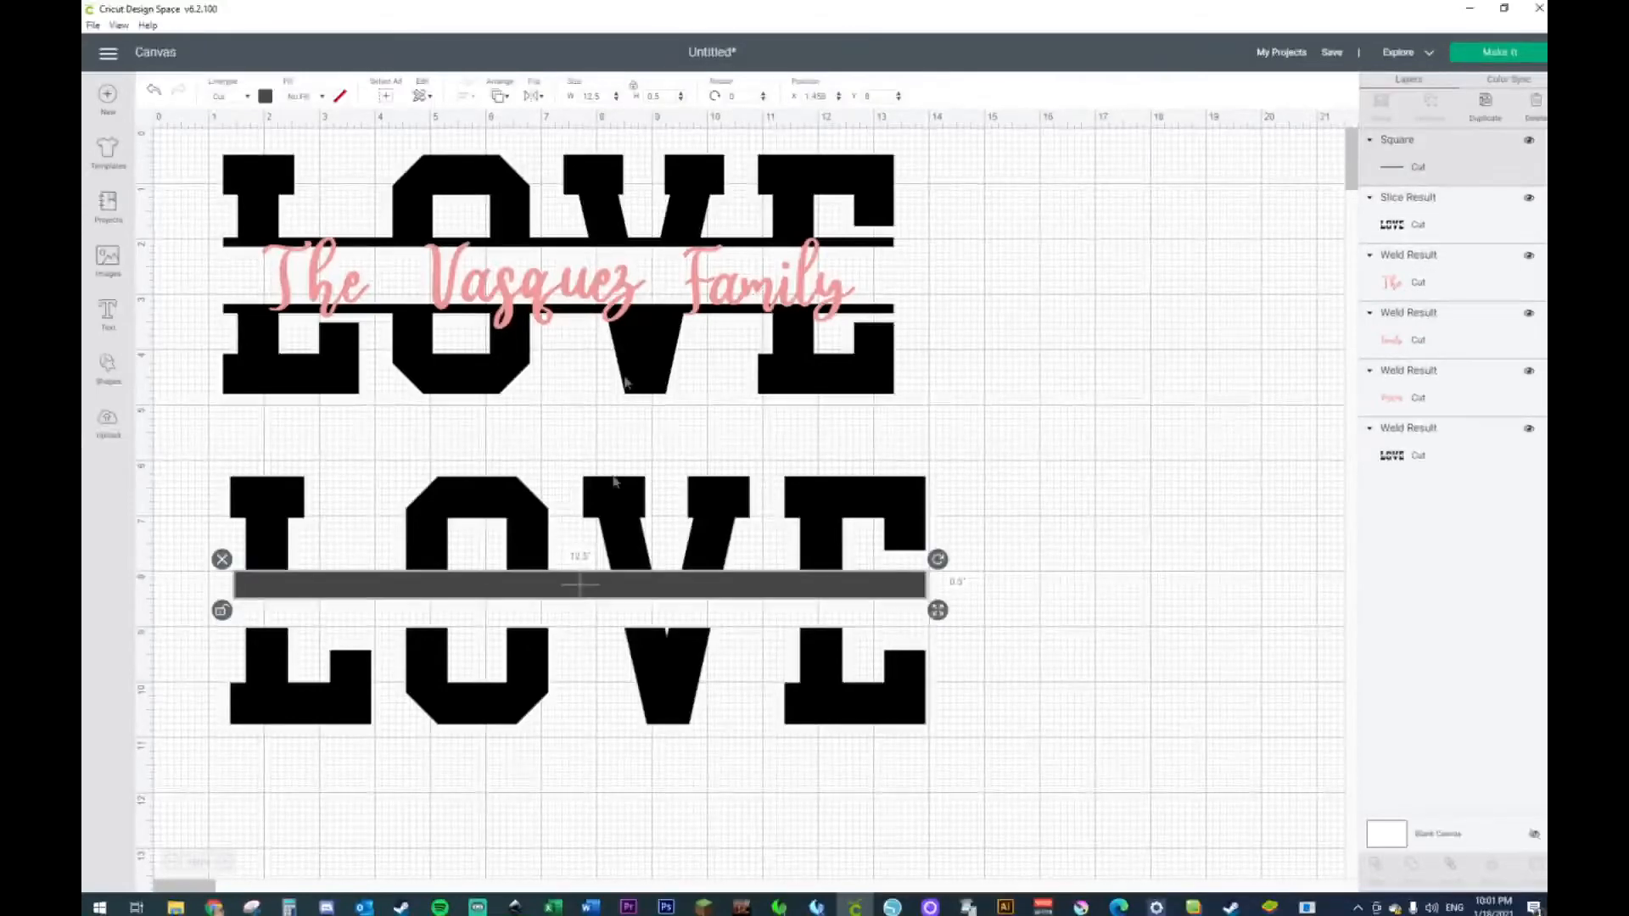
left_click(680, 100)
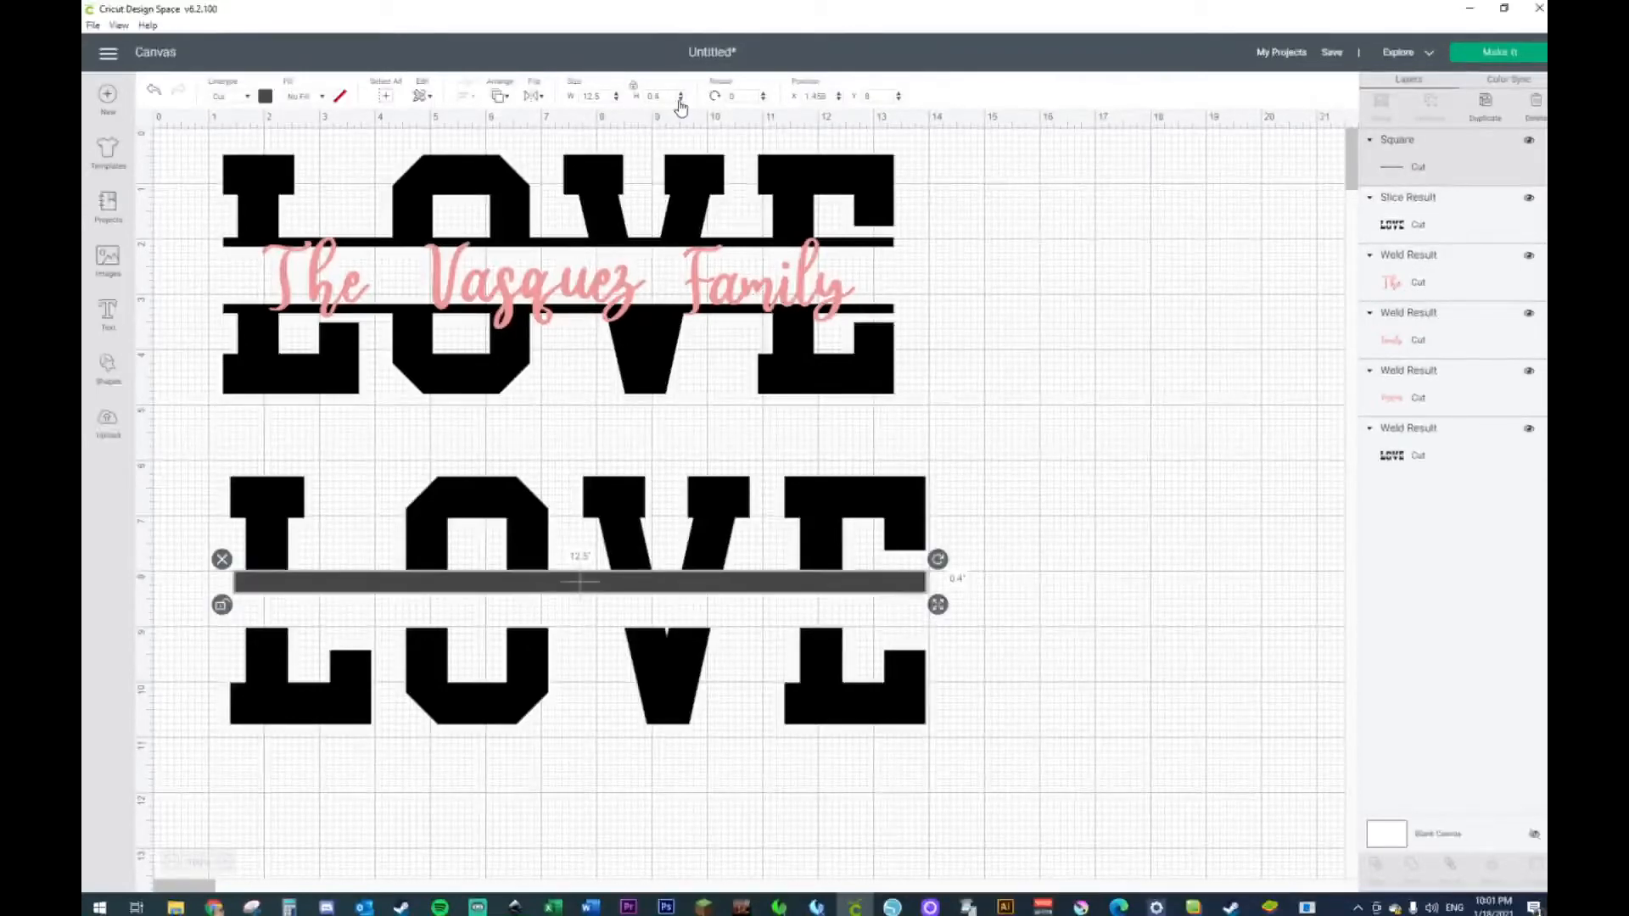
left_click(681, 99)
left_click(682, 99)
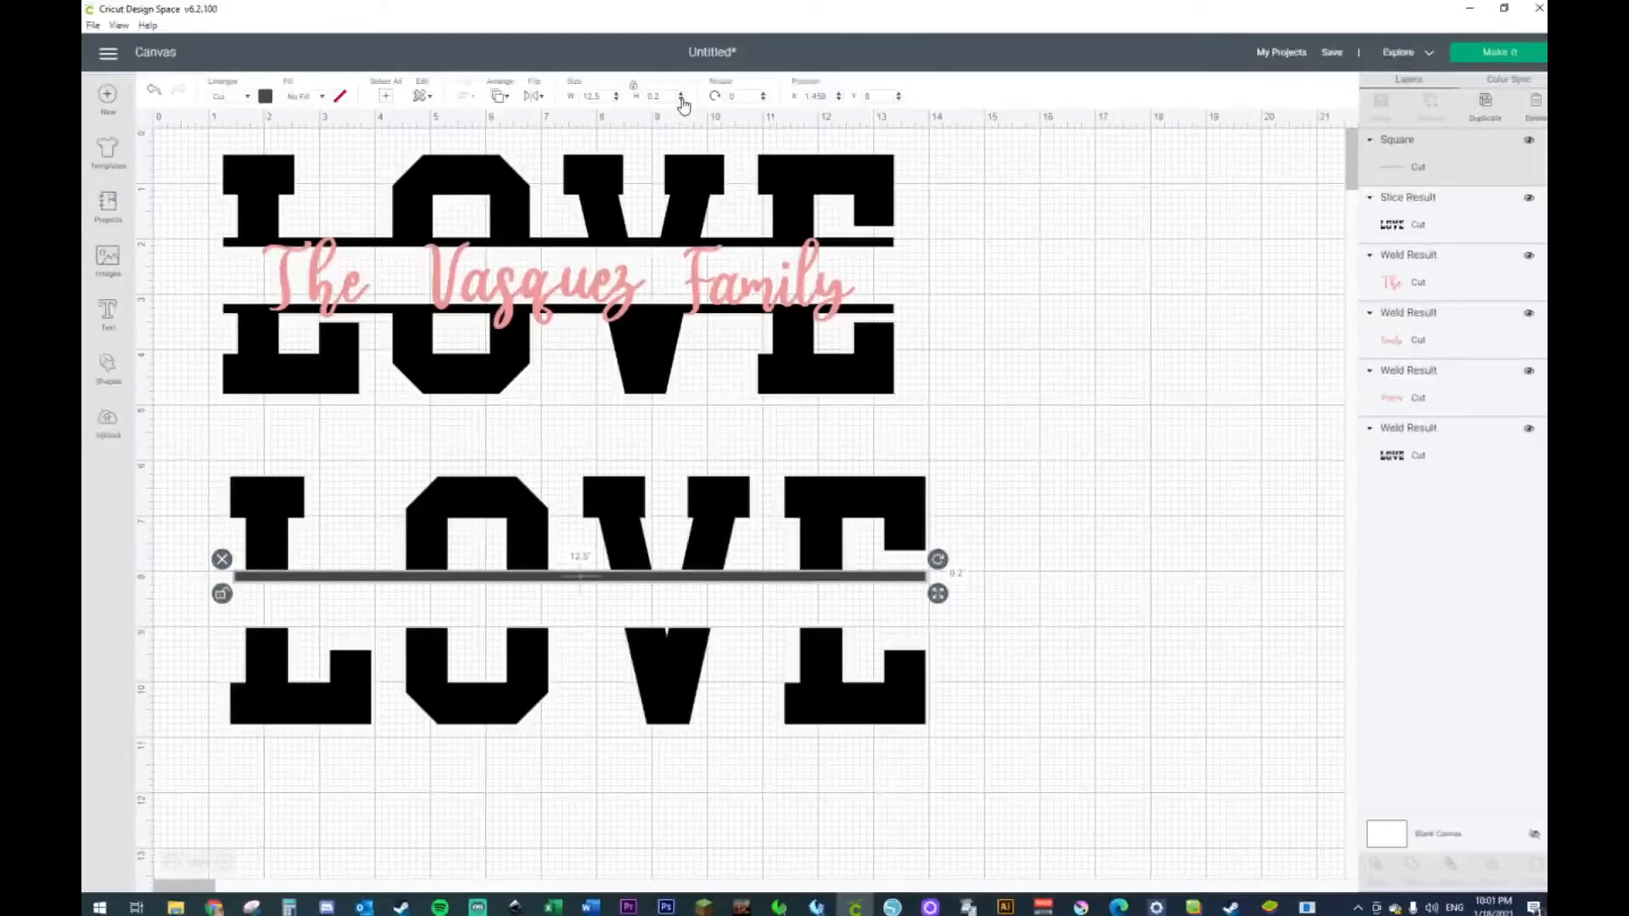
left_click(681, 99)
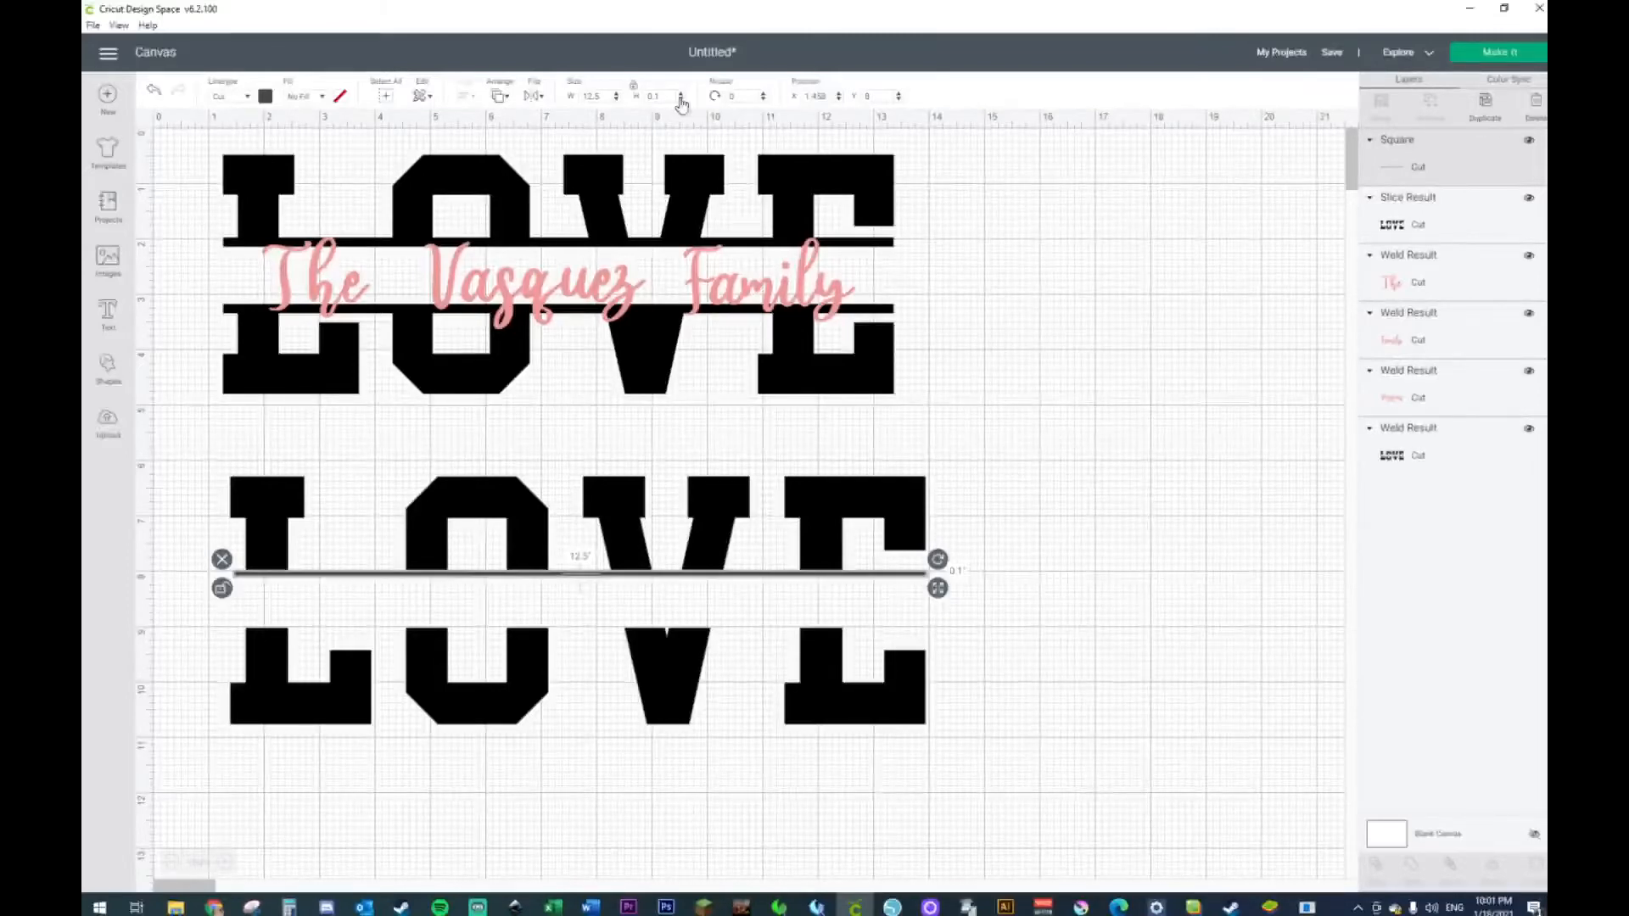
left_click(681, 93)
left_click(1135, 637)
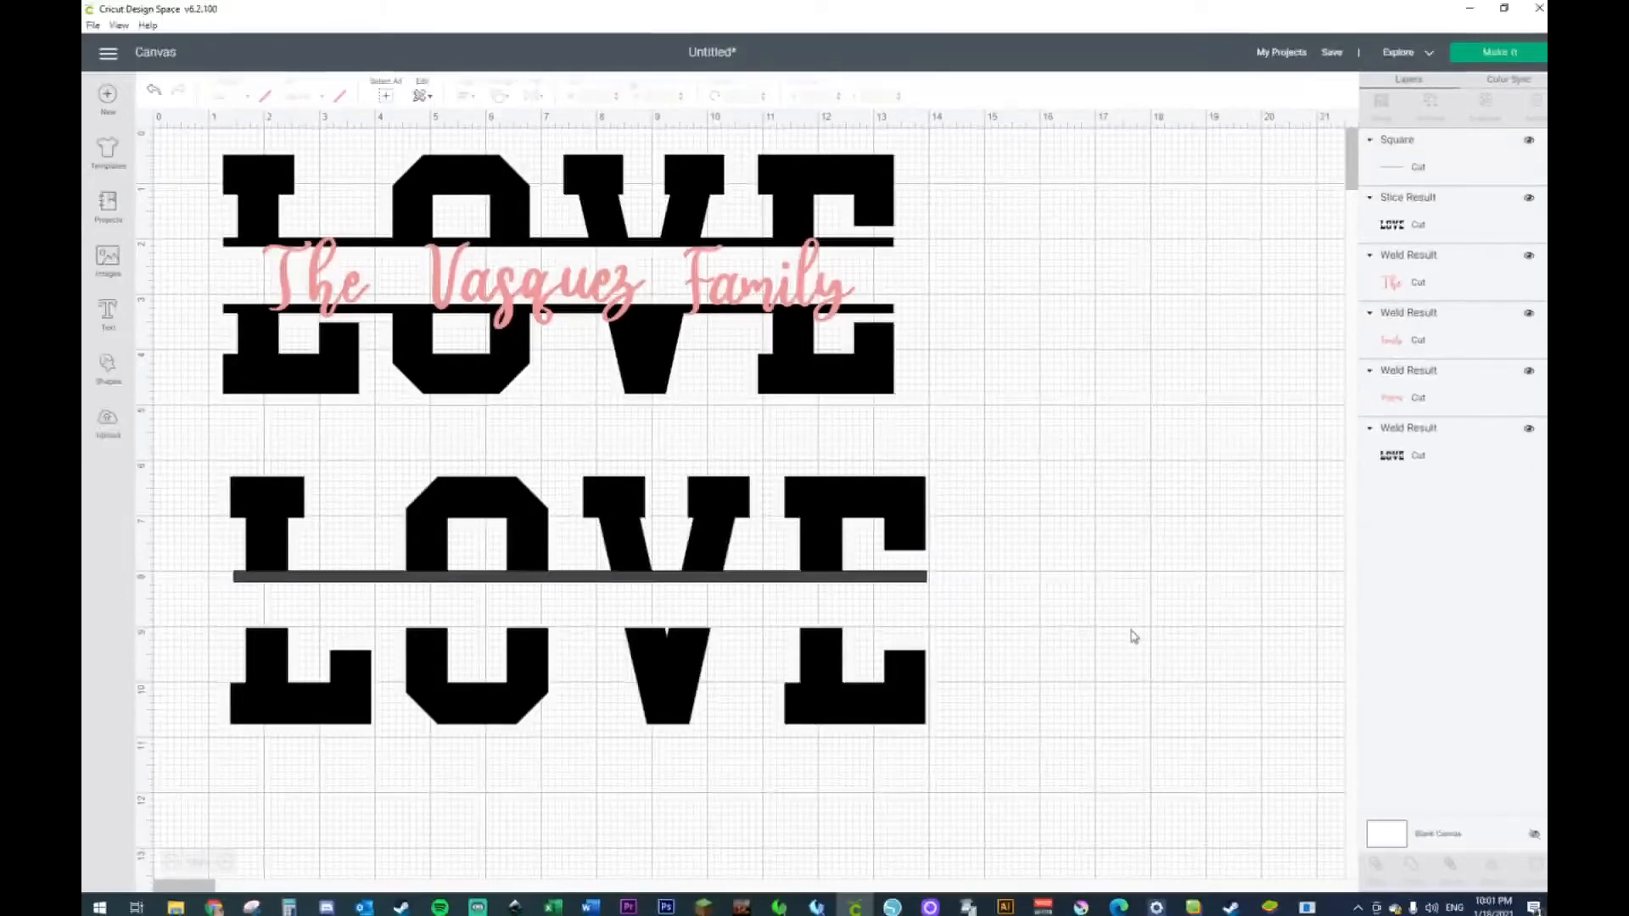
- Duplicate the thin bar and place the copy along the lower edge of the gap in LOVE
left_click(386, 580)
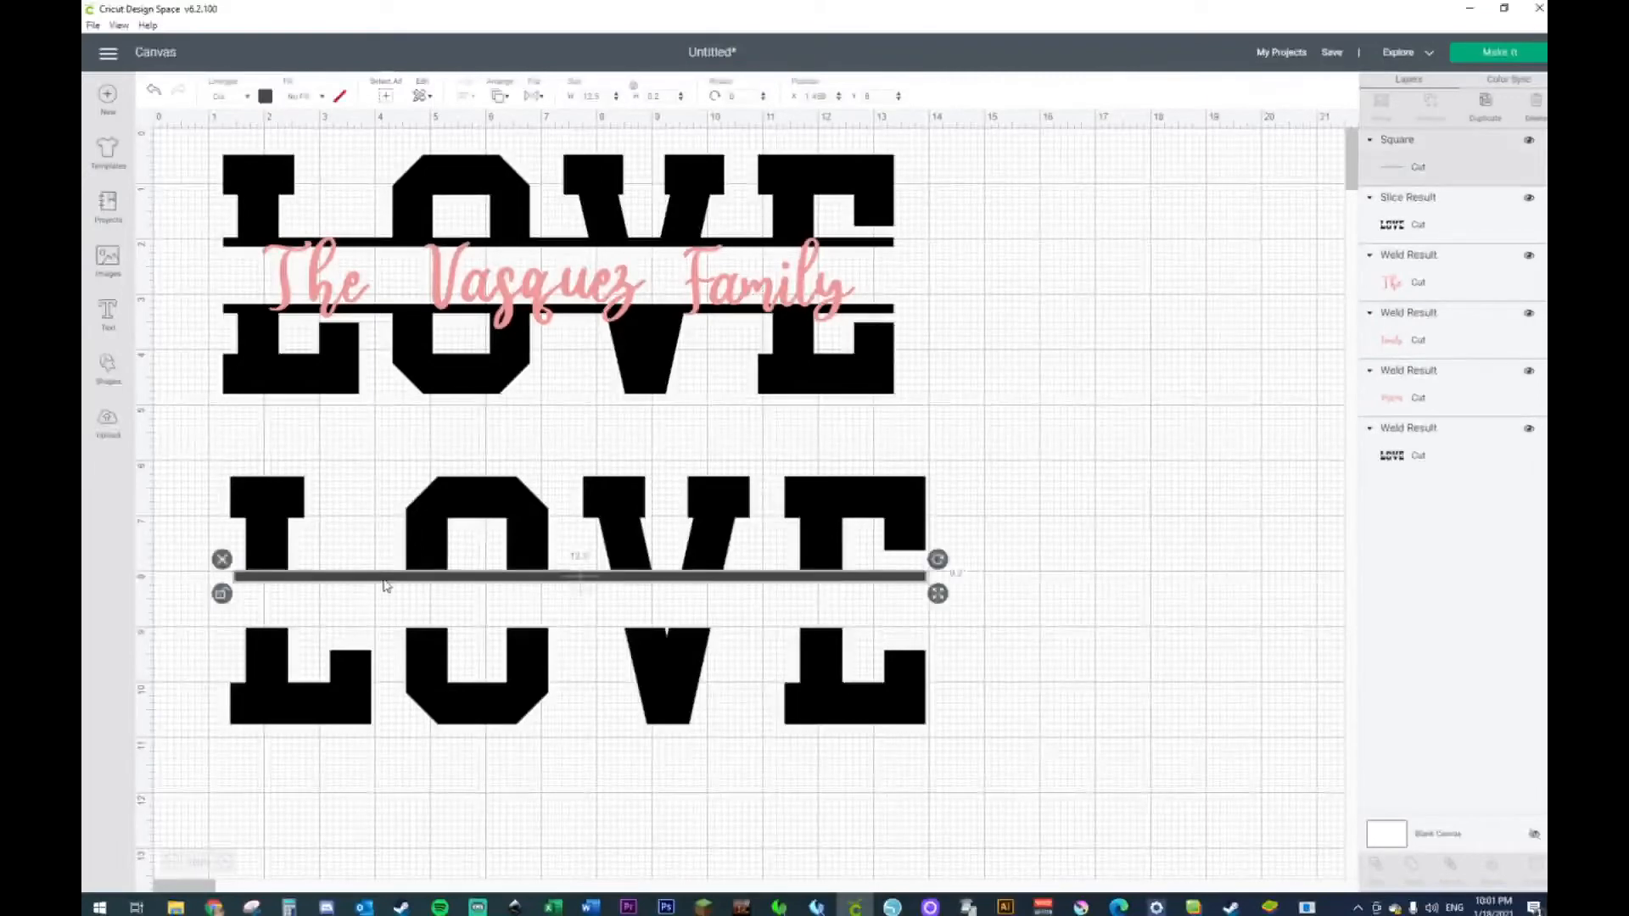
key("ctrl+d")
left_click_drag(399, 598, 397, 629)
- Select both bars with the lower LOVE letters and align them with Center Horizontally
left_click_drag(186, 435, 1052, 807)
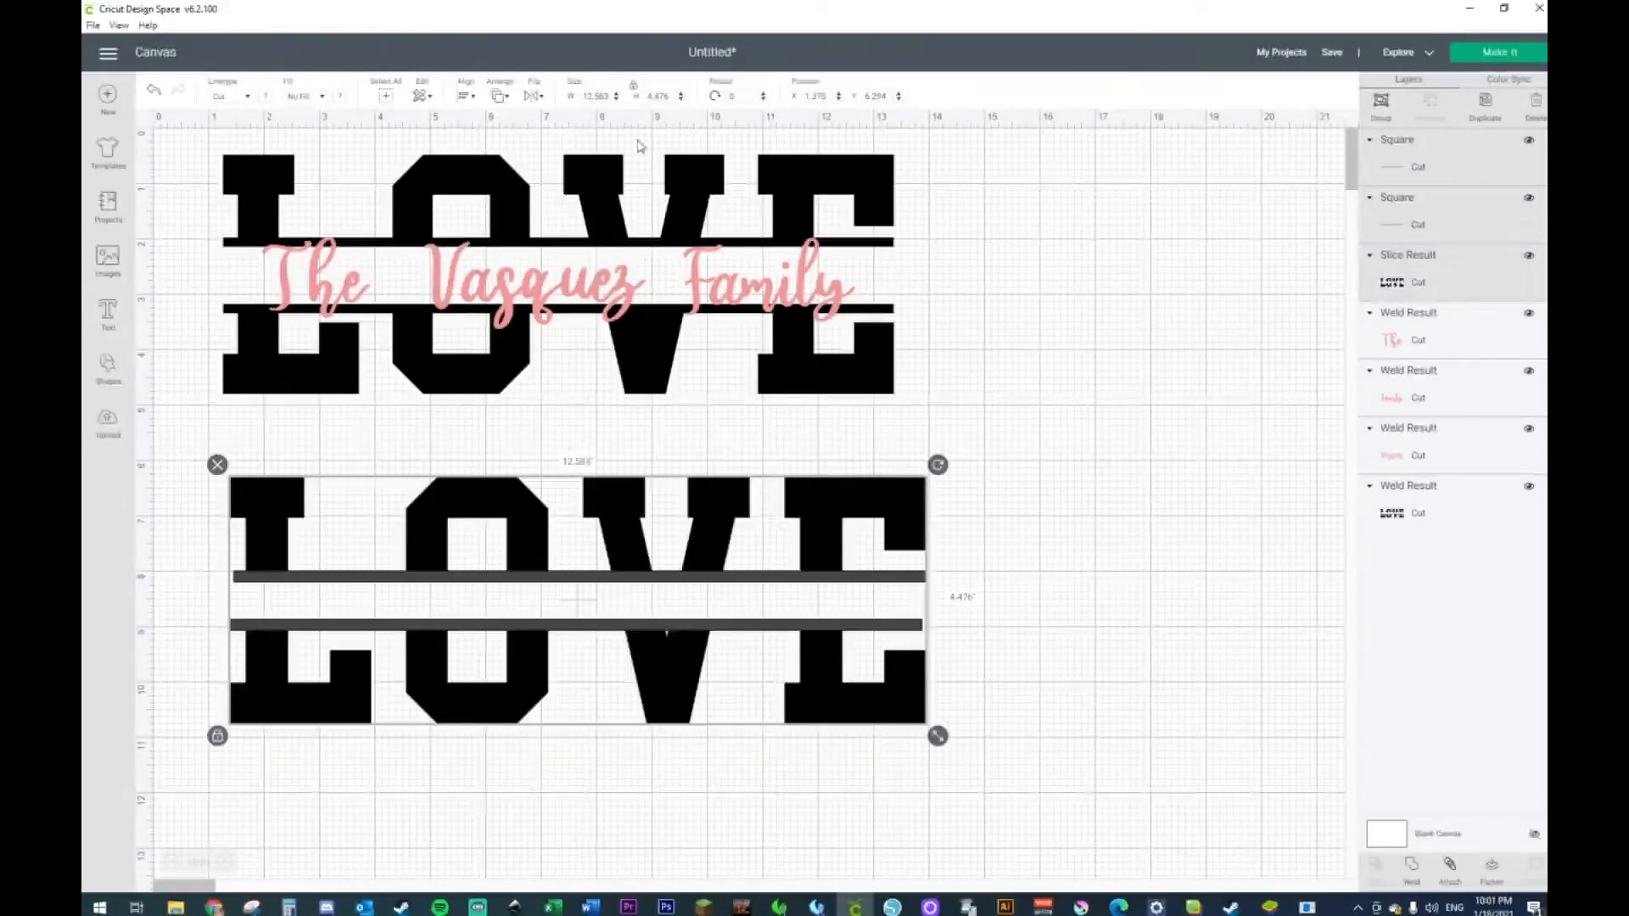
left_click(466, 100)
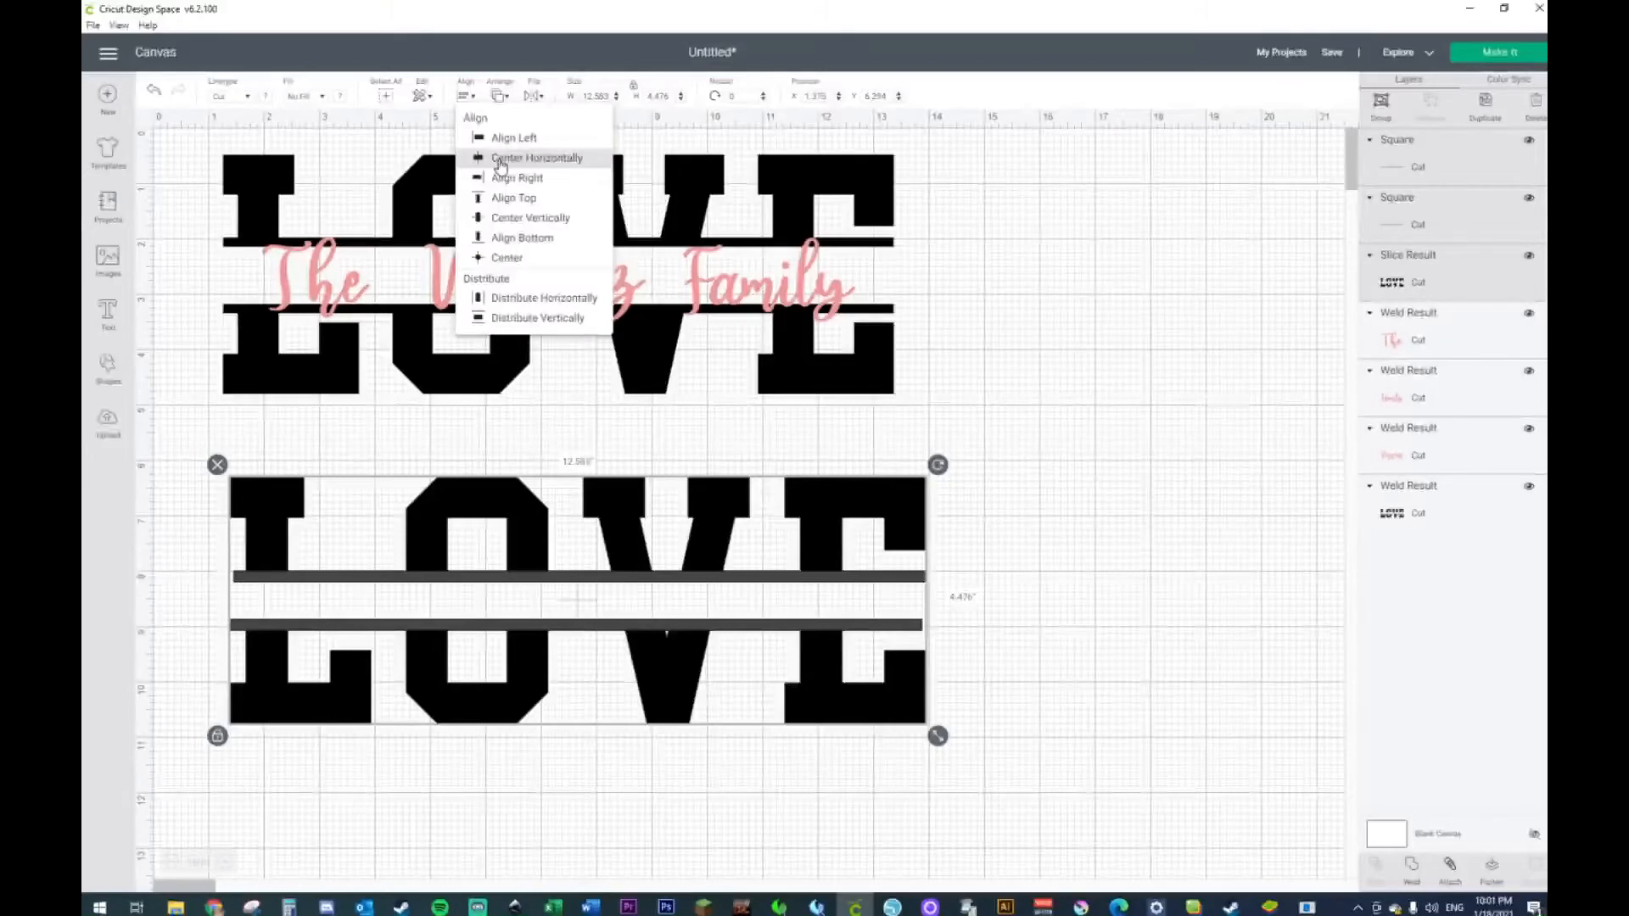
left_click(495, 157)
left_click(1245, 676)
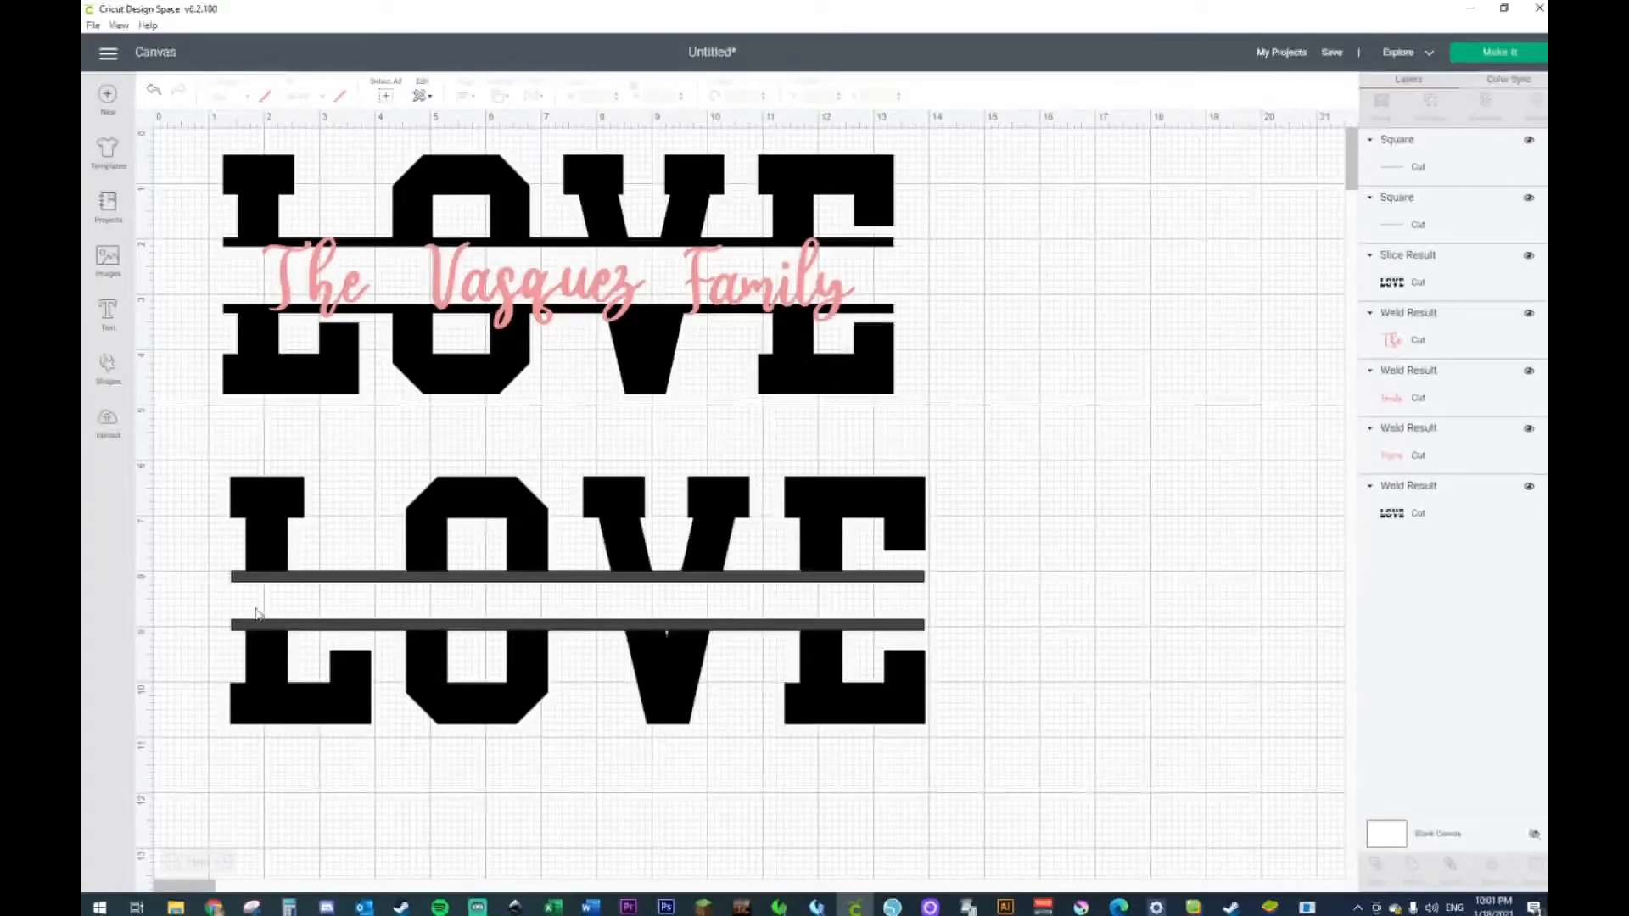
- Weld both bars to the lower LOVE letters and move the welded design slightly upward
left_click_drag(212, 428, 1077, 758)
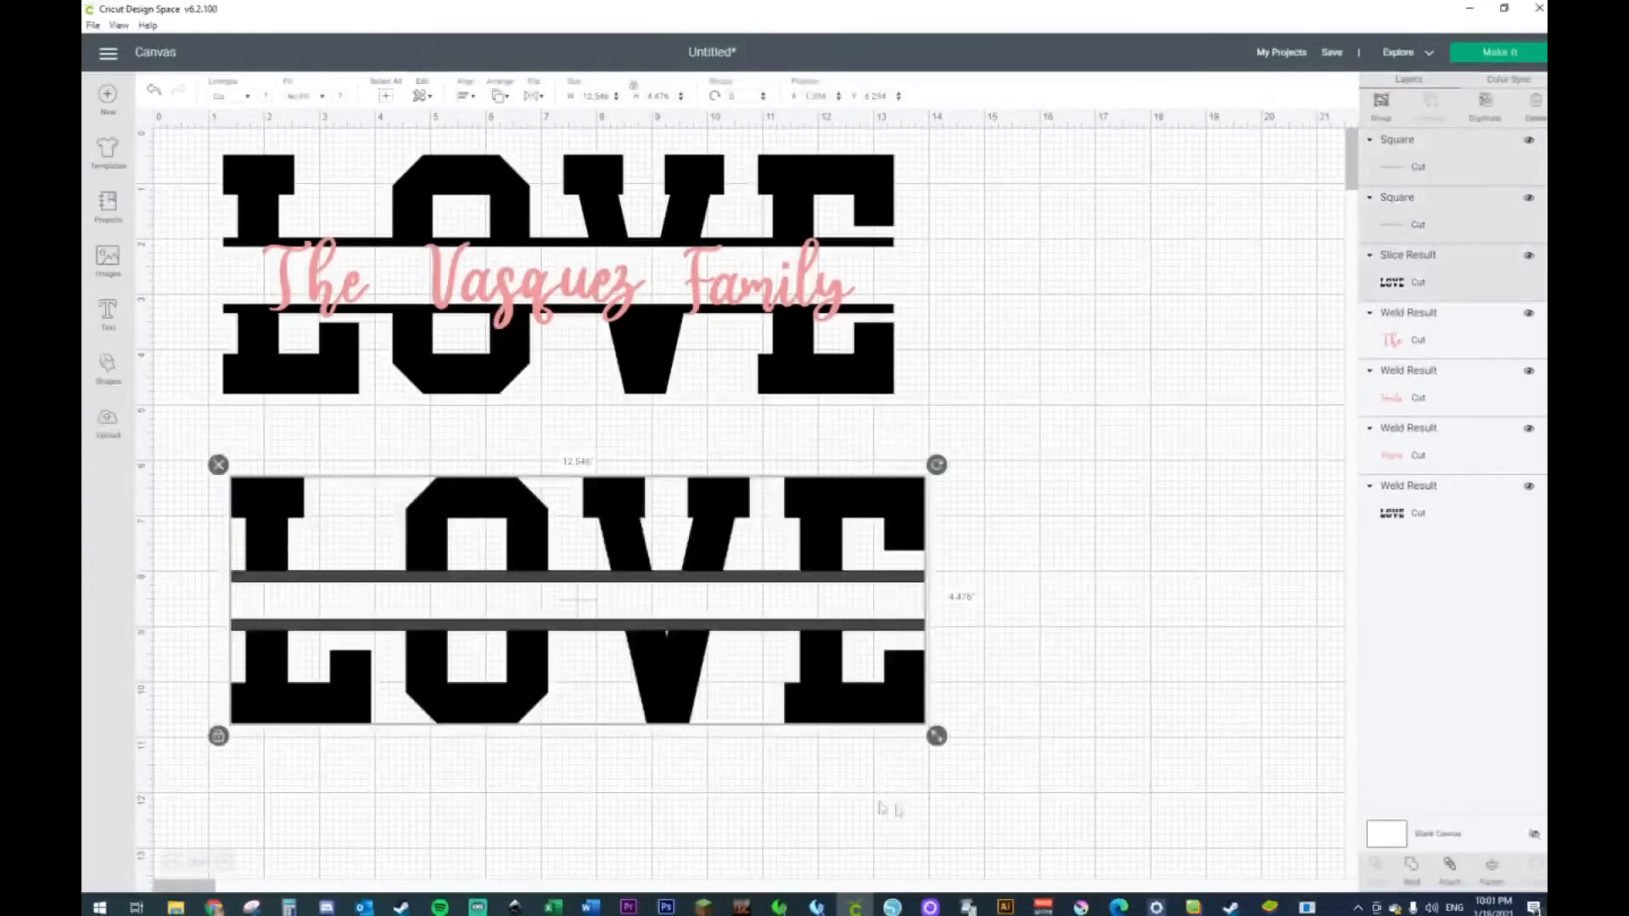
right_click(770, 701)
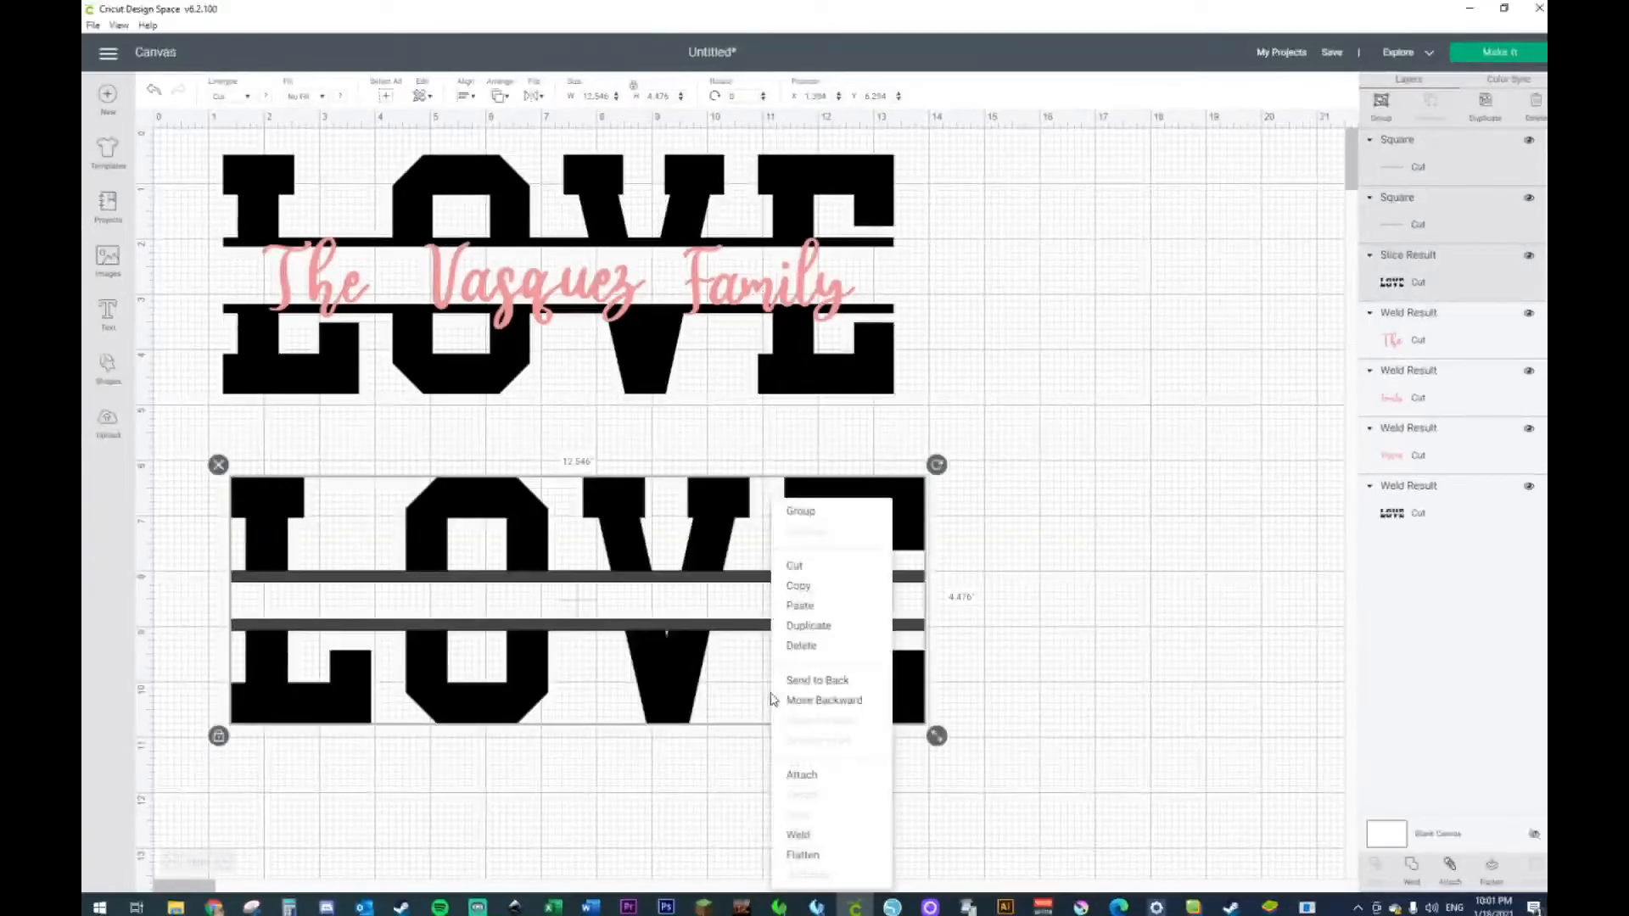
left_click(820, 835)
left_click_drag(631, 704, 631, 680)
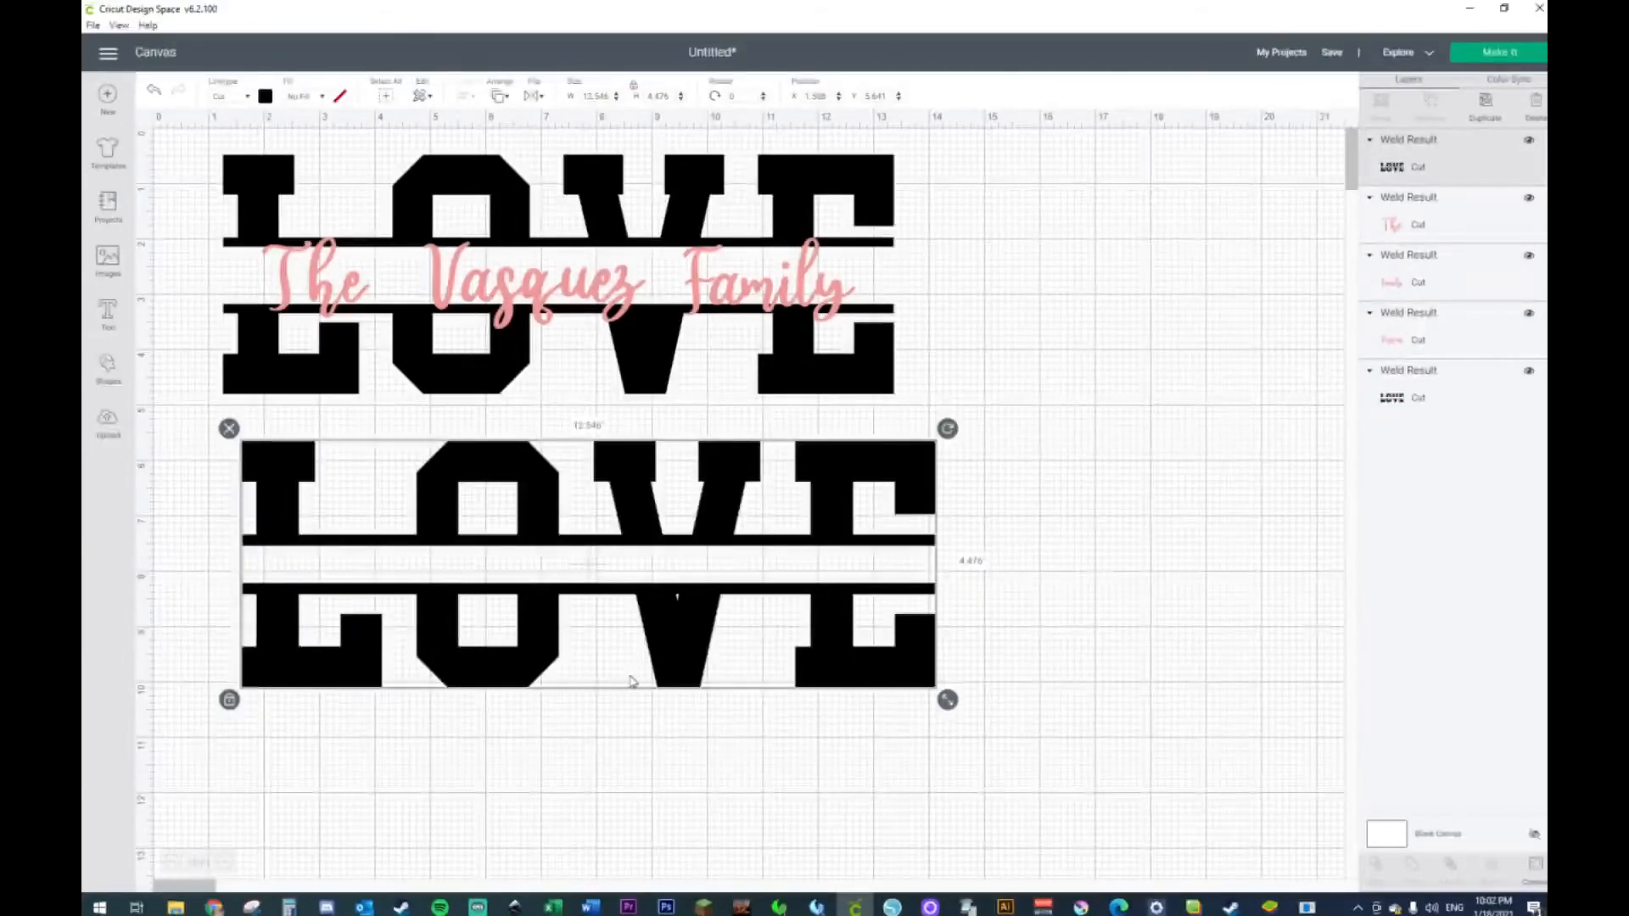
left_click_drag(502, 683, 495, 650)
- Insert a square and stretch it to about 13.9 in by 3.2 in over the bottom half of the welded LOVE
left_click(108, 368)
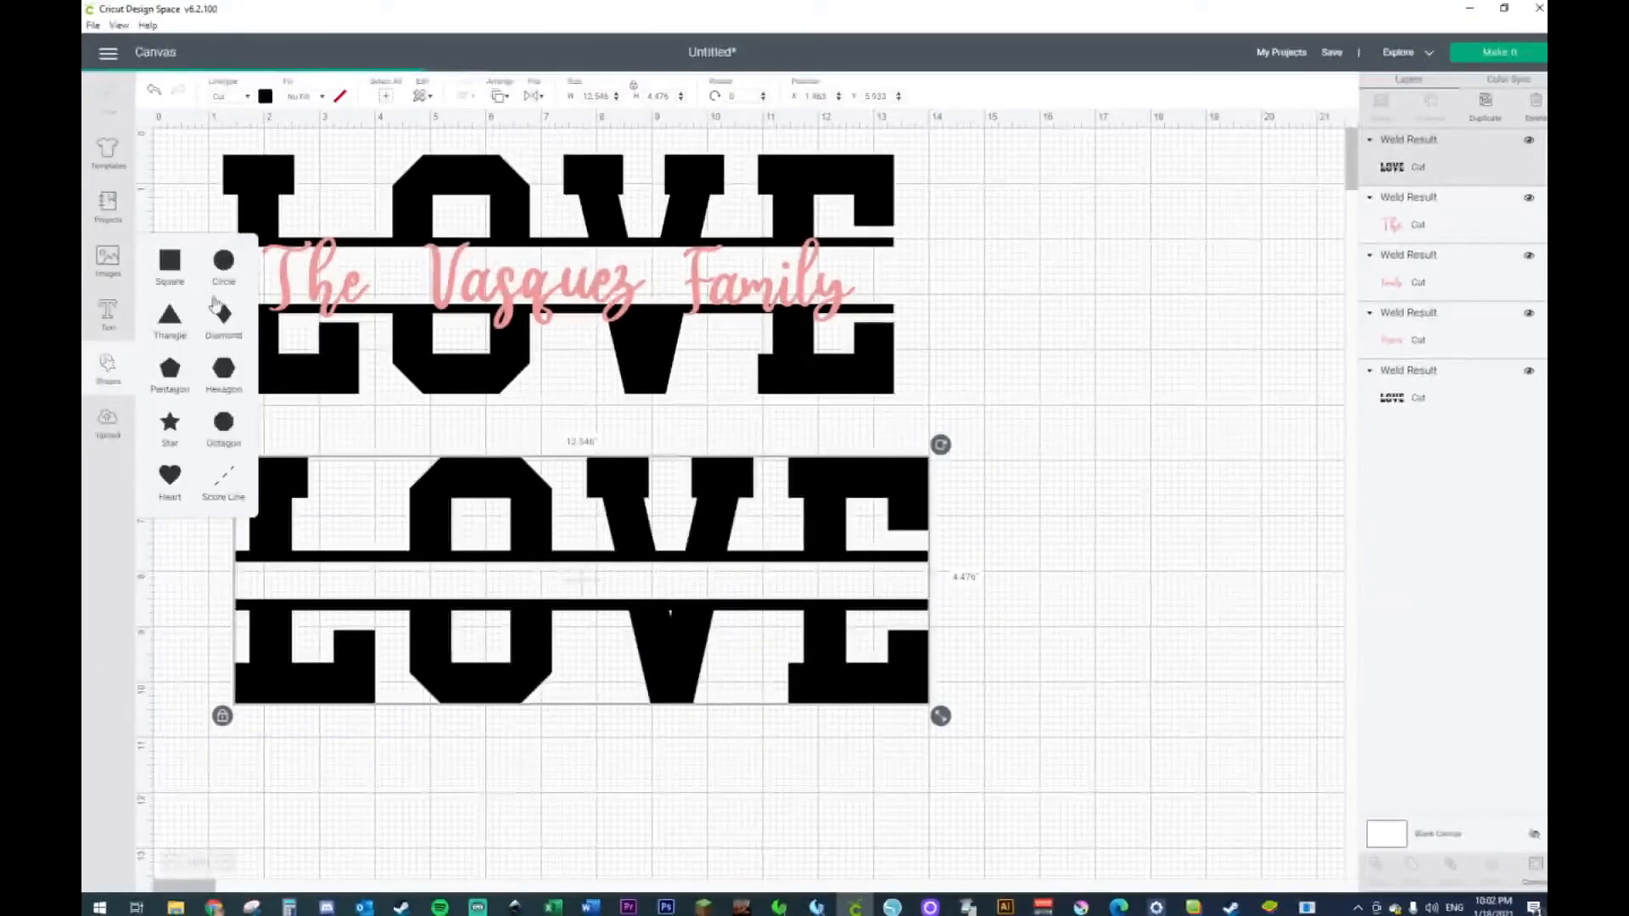
left_click(169, 260)
left_click_drag(455, 431, 321, 681)
left_click_drag(392, 762, 991, 765)
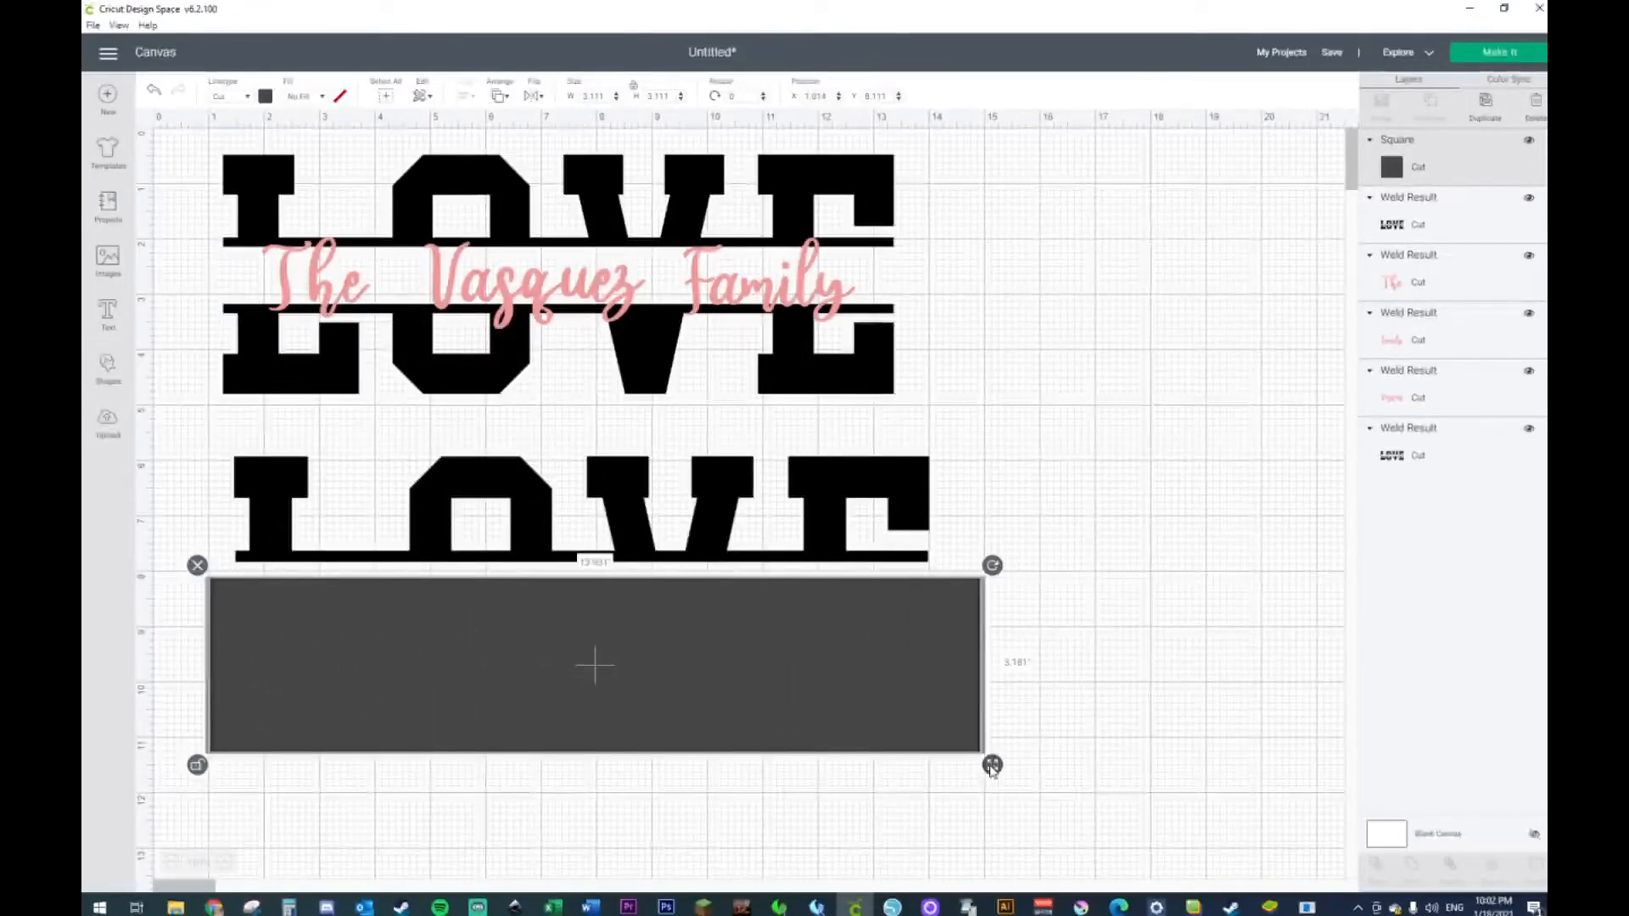
- Slice the welded LOVE with the rectangle and delete the leftover rectangle pieces
right_click(661, 689)
left_click(1073, 675)
left_click_drag(1118, 636, 799, 728)
right_click(813, 718)
left_click(867, 645)
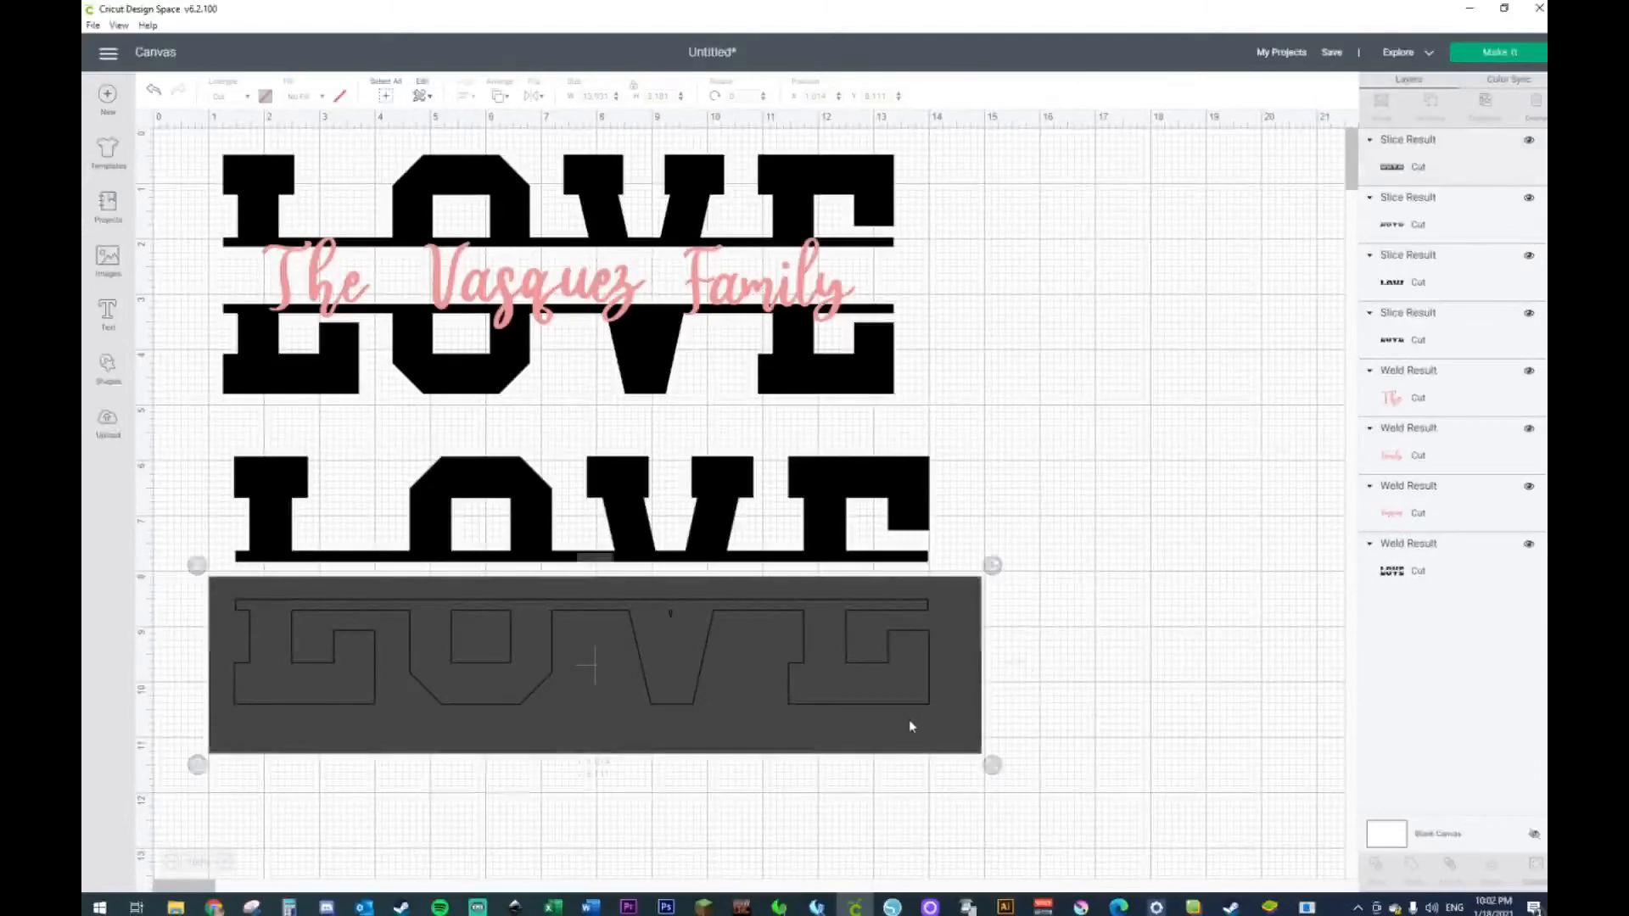
left_click(828, 677)
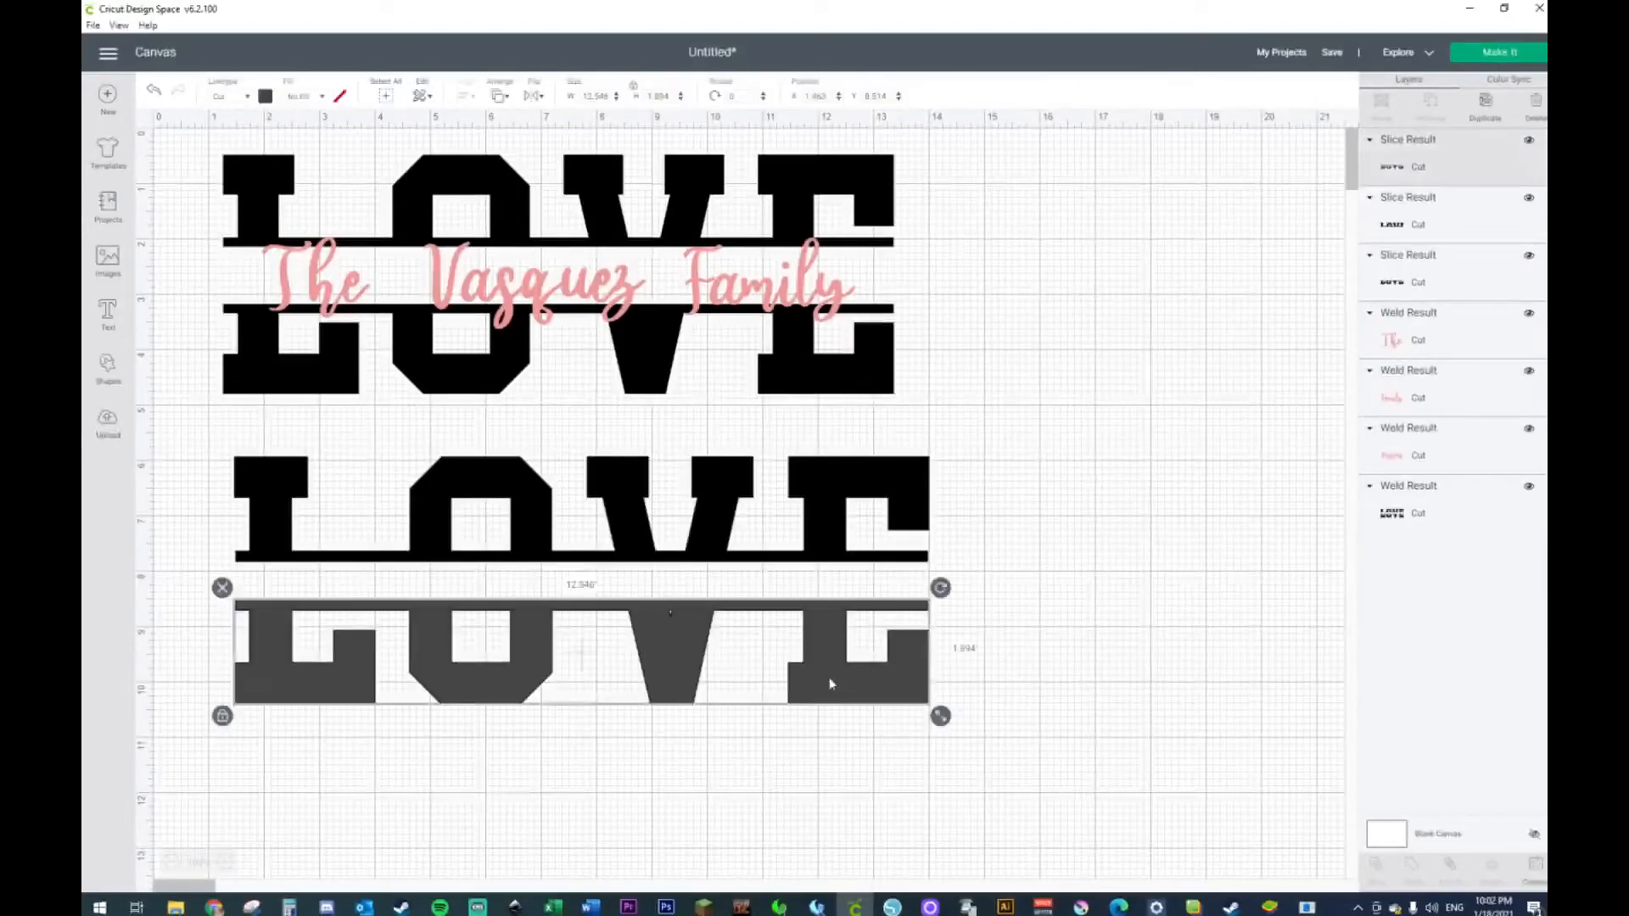
key("Delete")
- Select the bottom half of the sliced LOVE and nudge it downward to widen the central gap
left_click(897, 705)
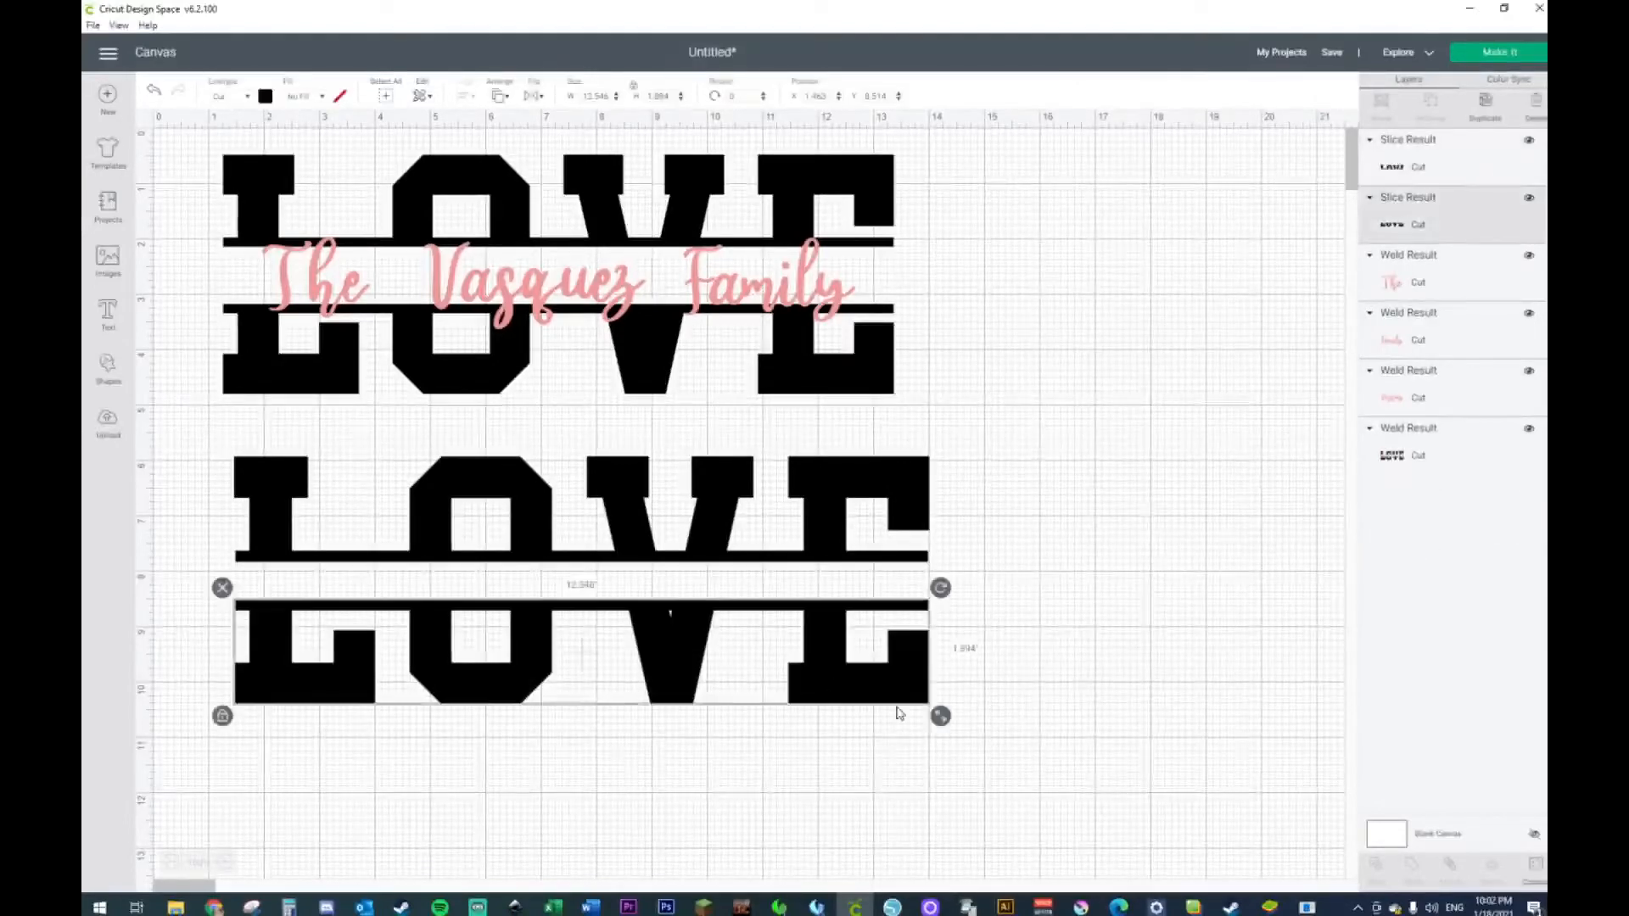
key("Down")
key("Down")
key("Down")
key("Down")
key("Down")
key("Down")
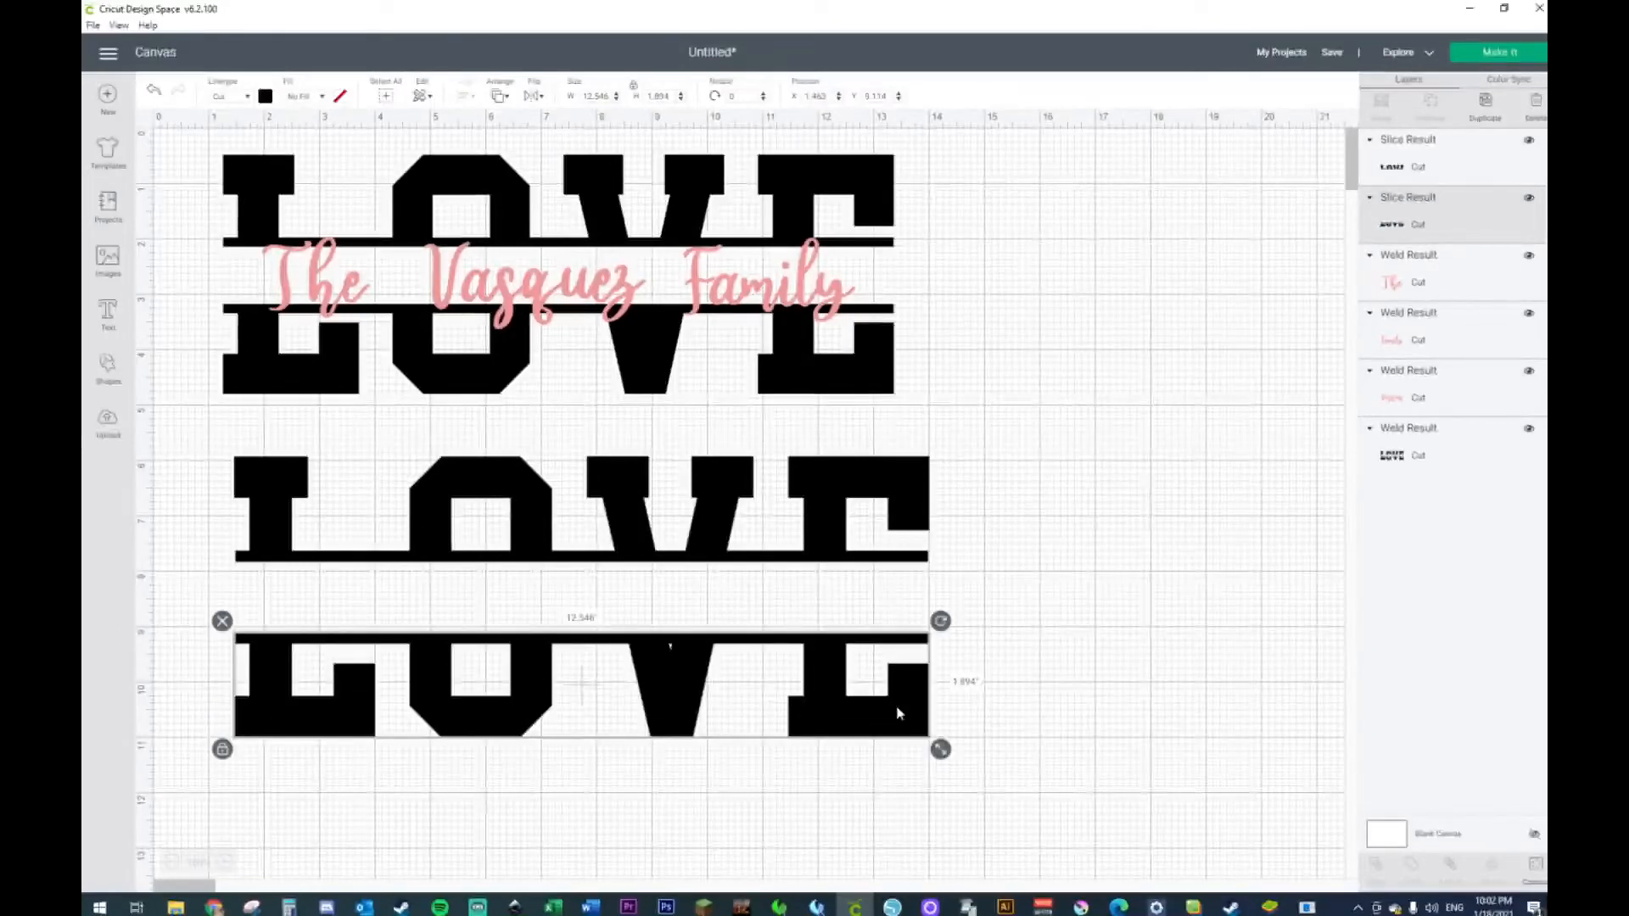
key("Down")
key("Up")
key("Up")
- Select the top half of the sliced LOVE and adjust its vertical position above the central gap
left_click_drag(767, 554, 767, 560)
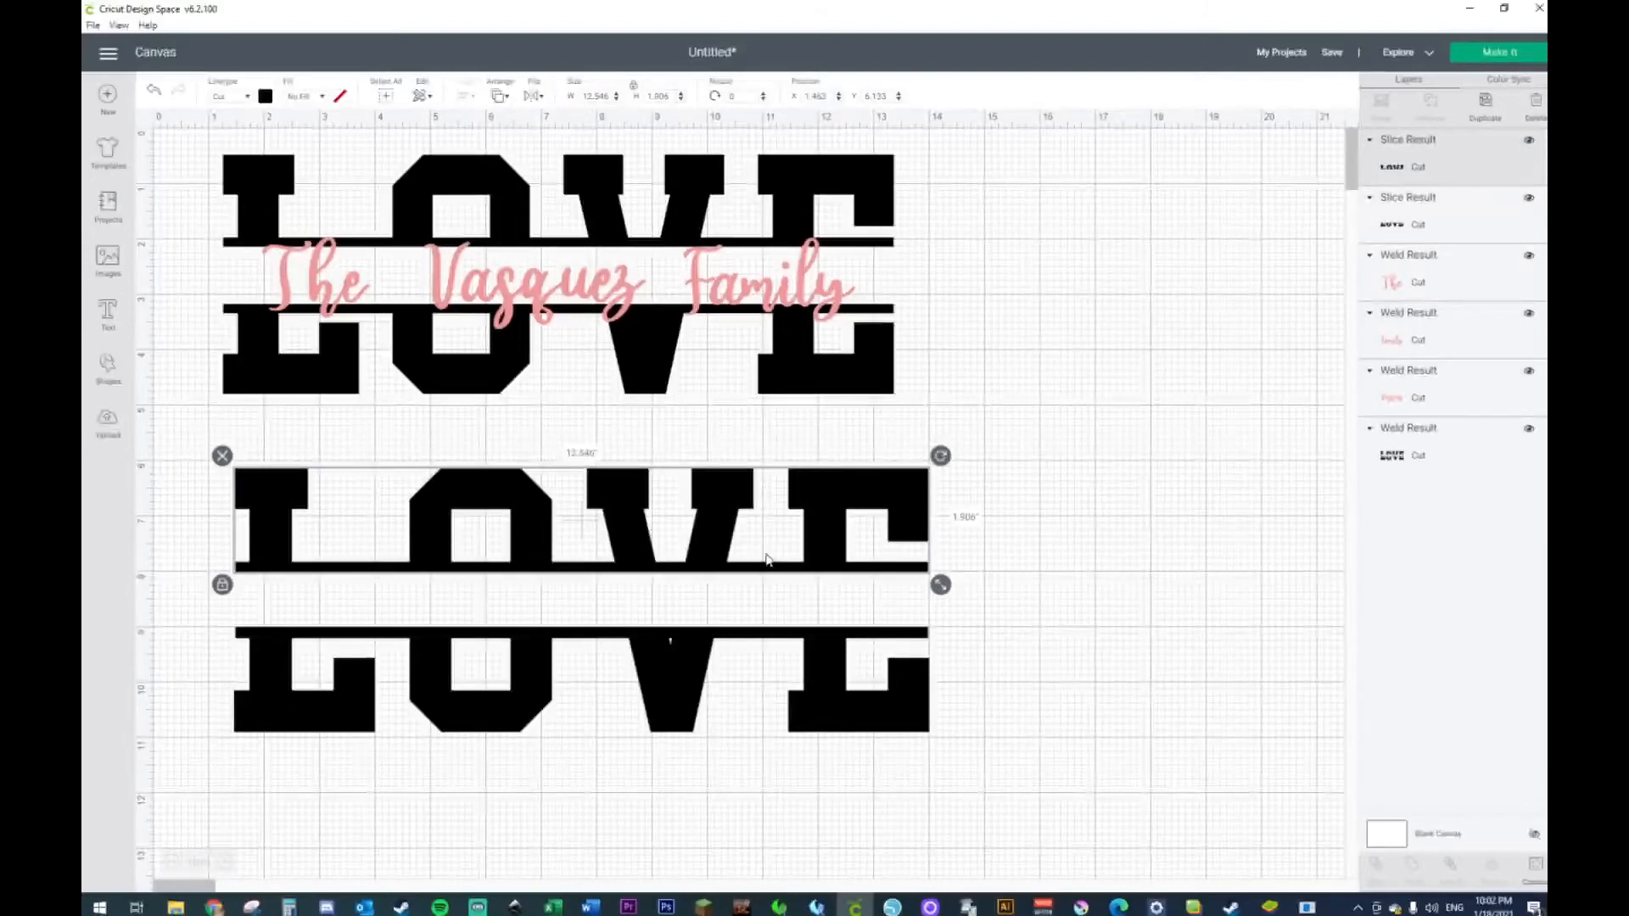
key("Up")
key("Up")
key("Up")
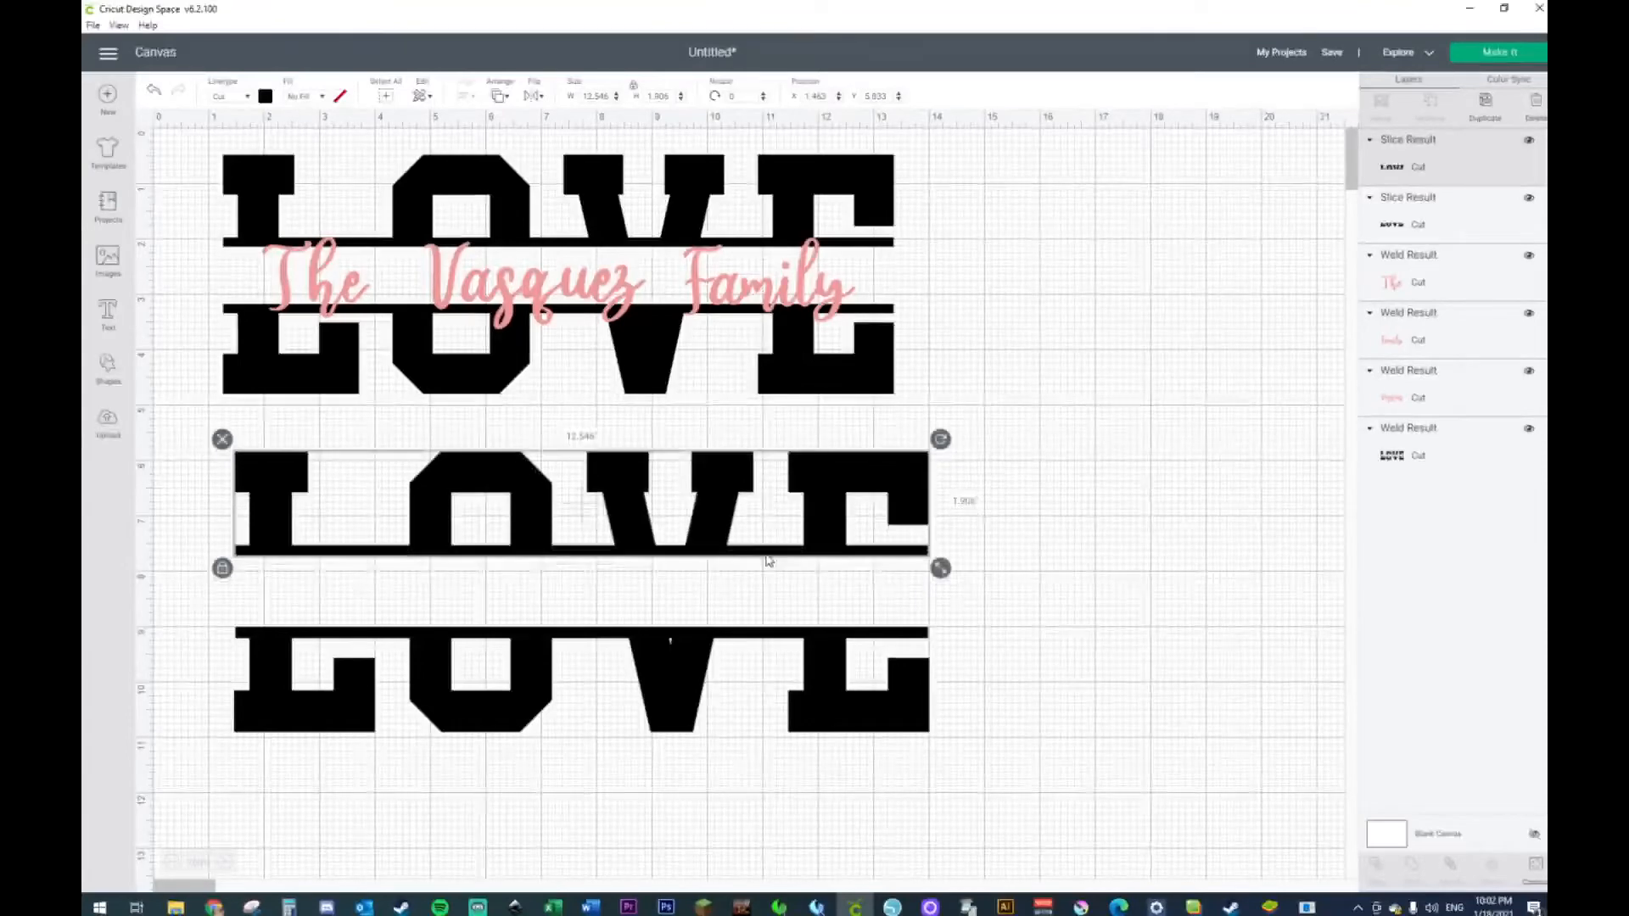
left_click(1031, 583)
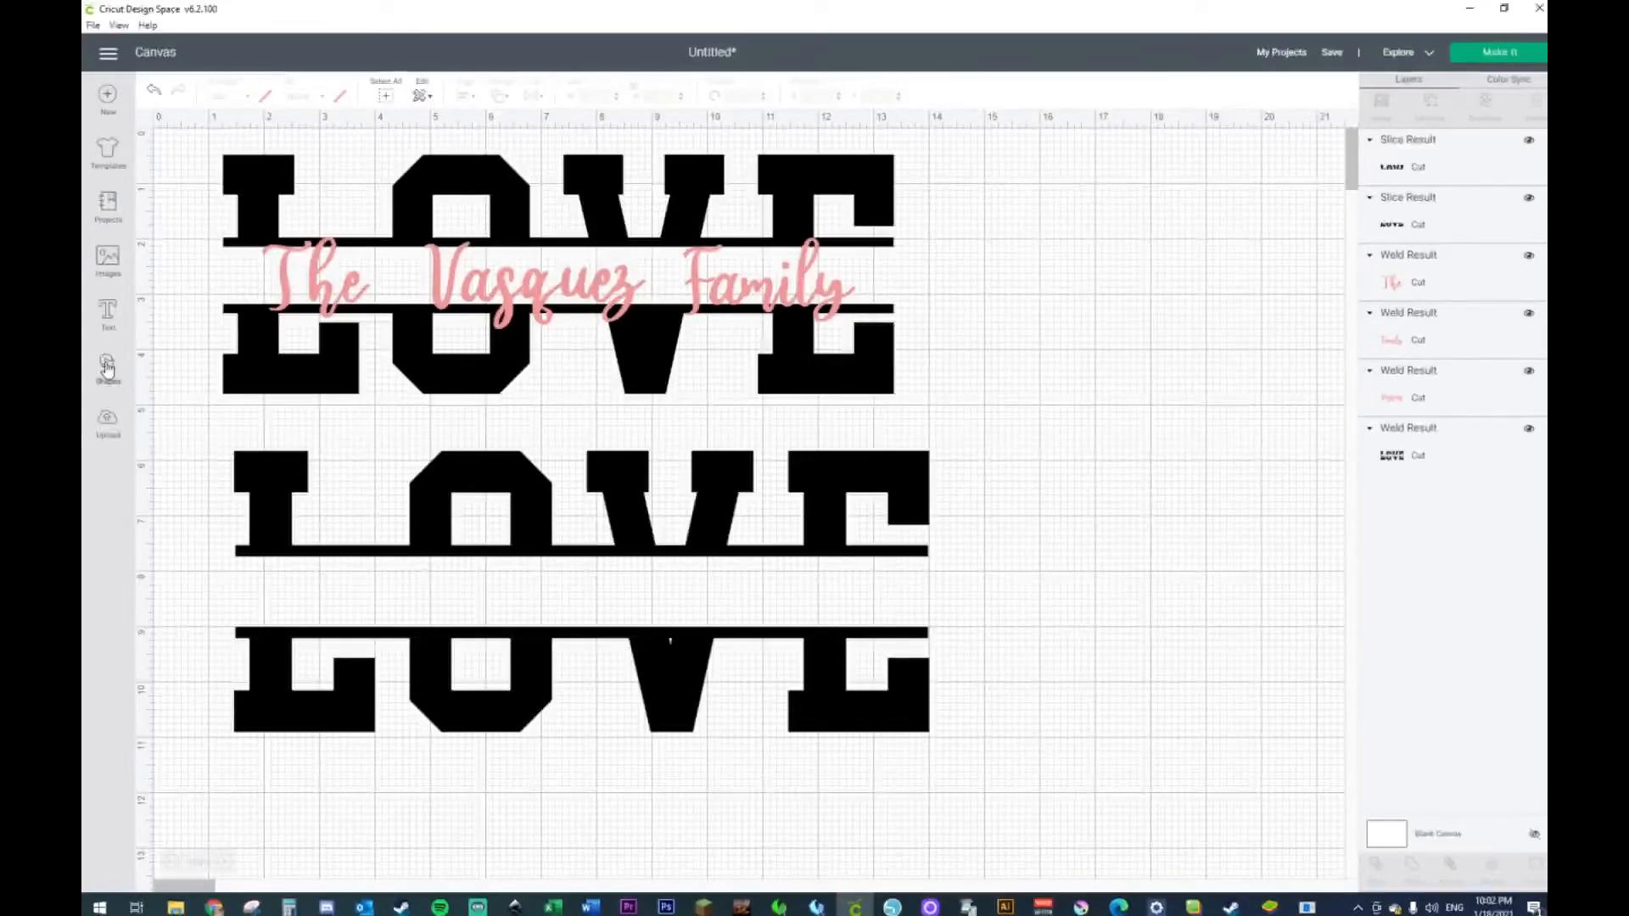
- Add a text object with the family's name and move it into the gap of the lower LOVE
left_click(108, 312)
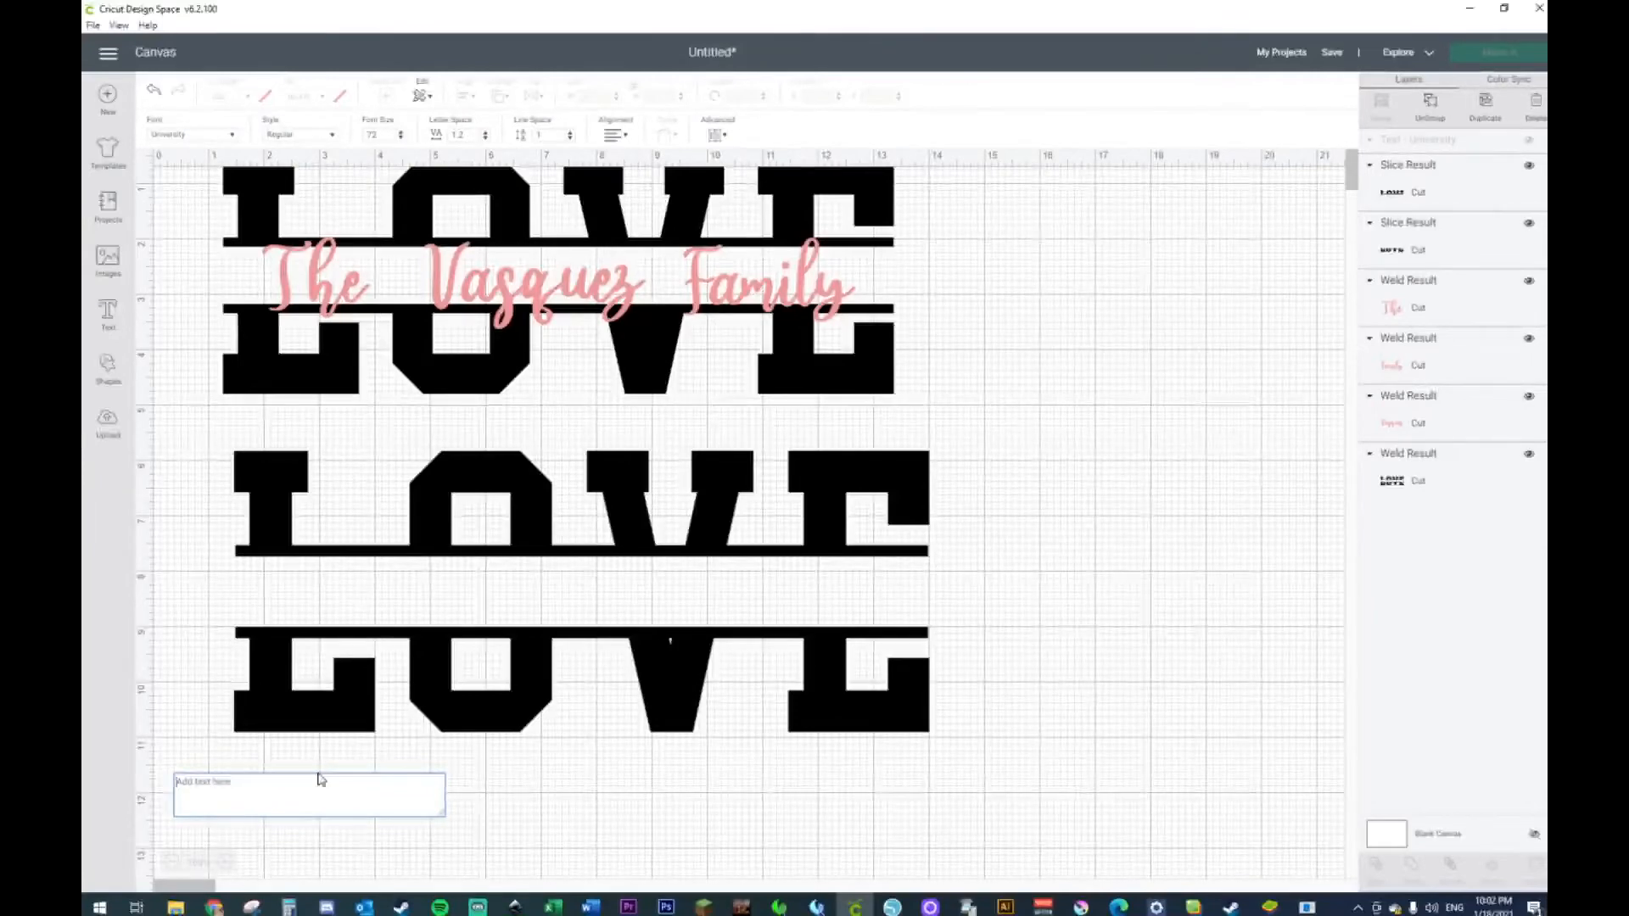
type("T")
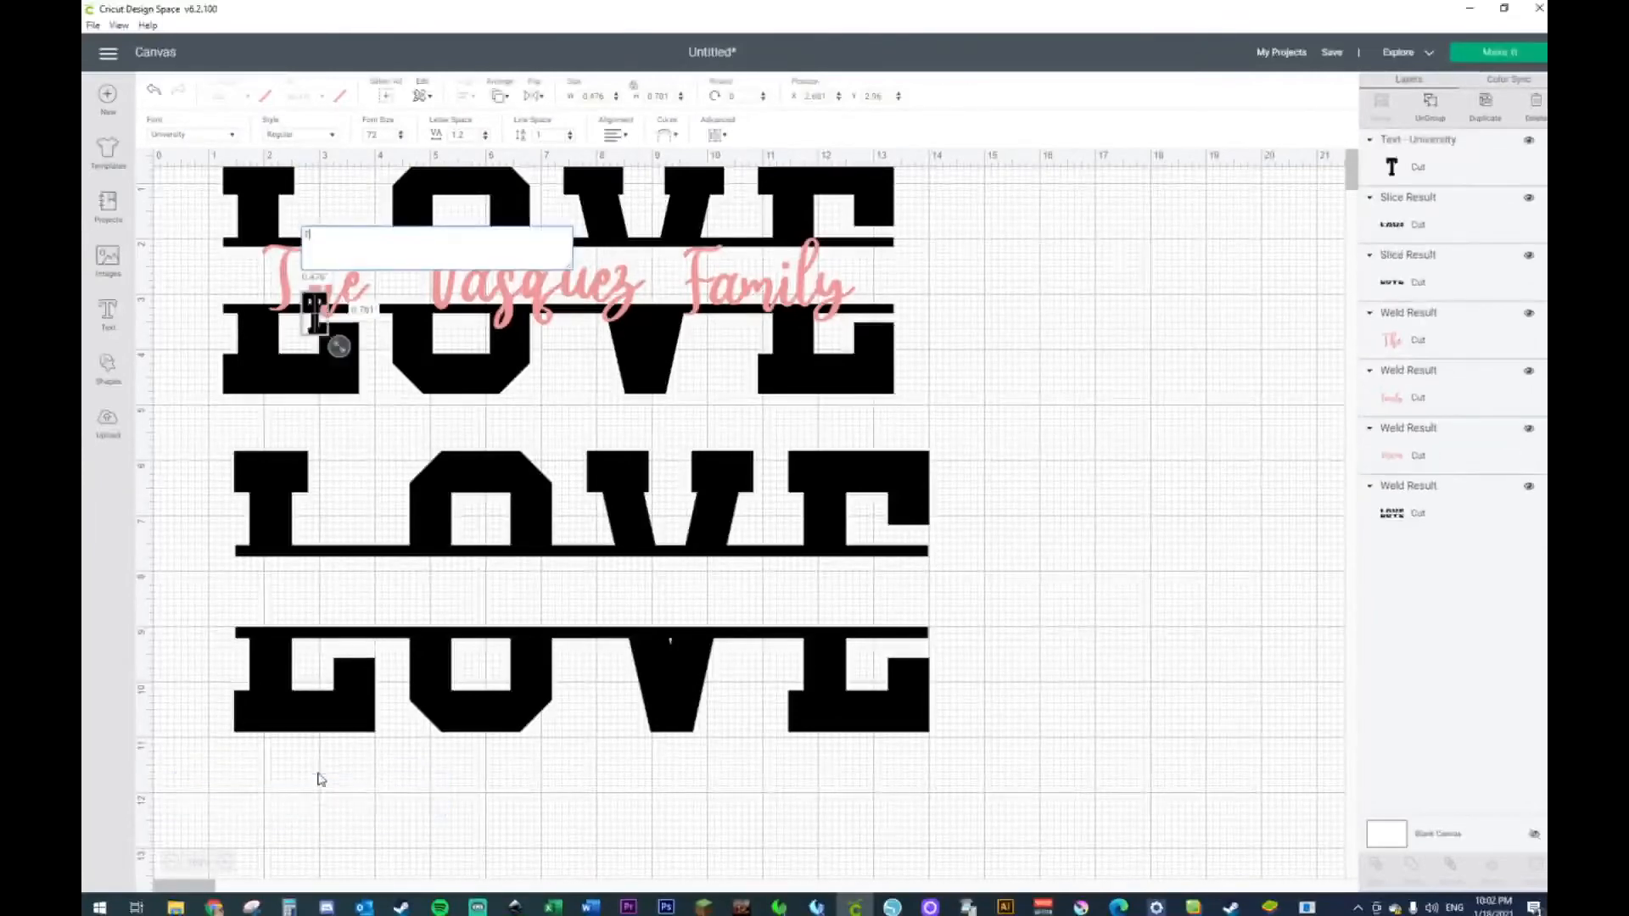
type("he Vas")
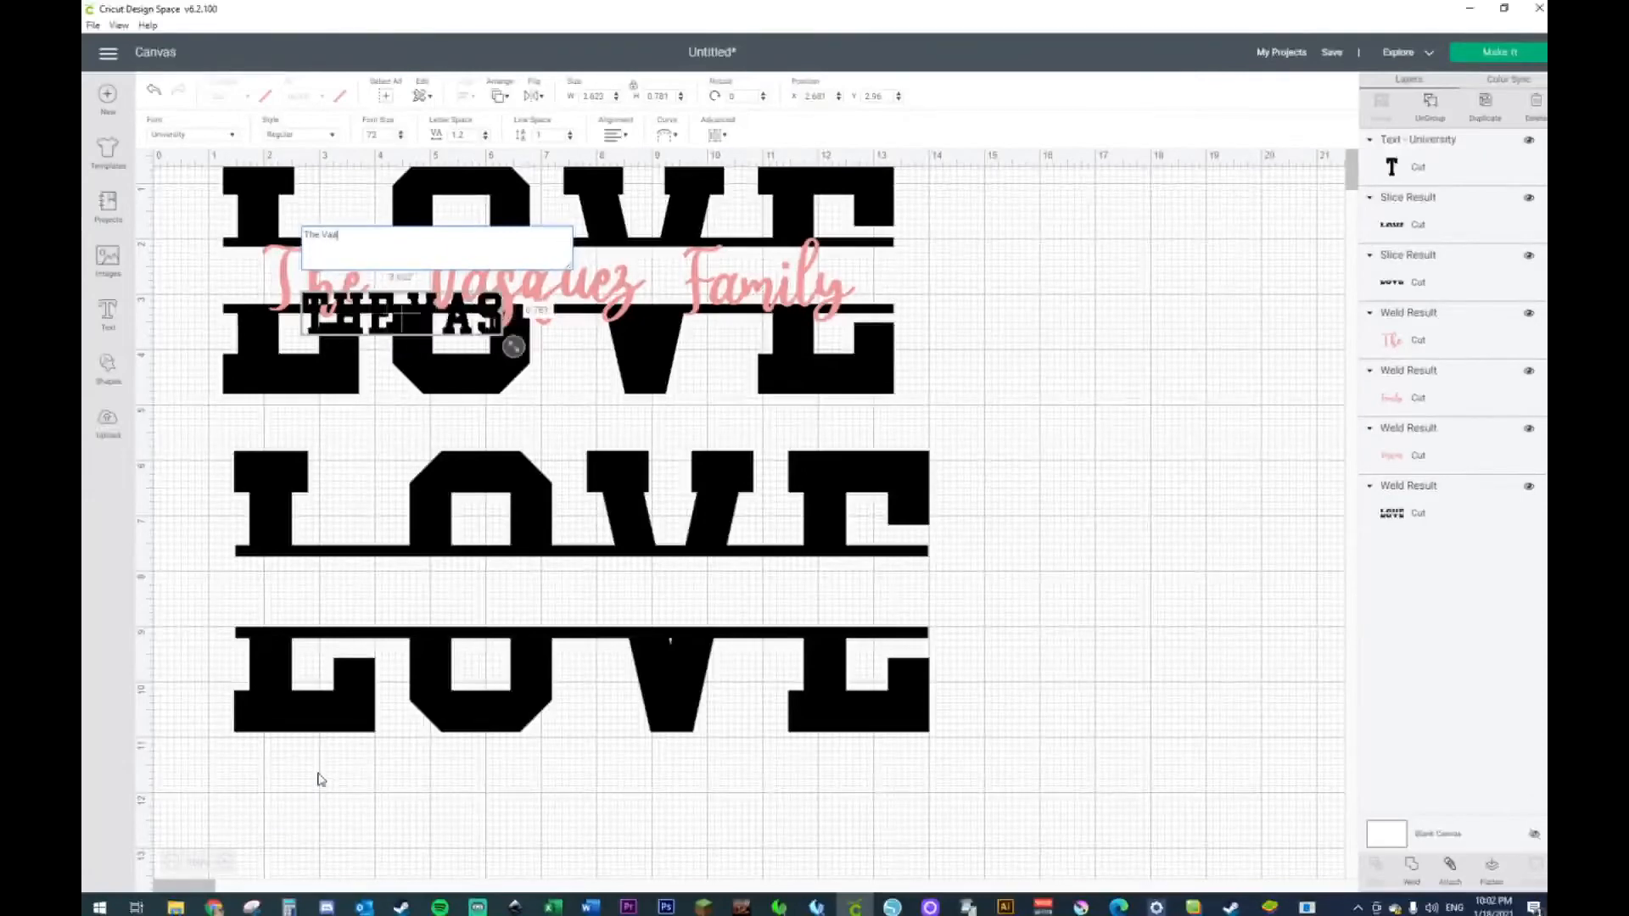
type("quez Family")
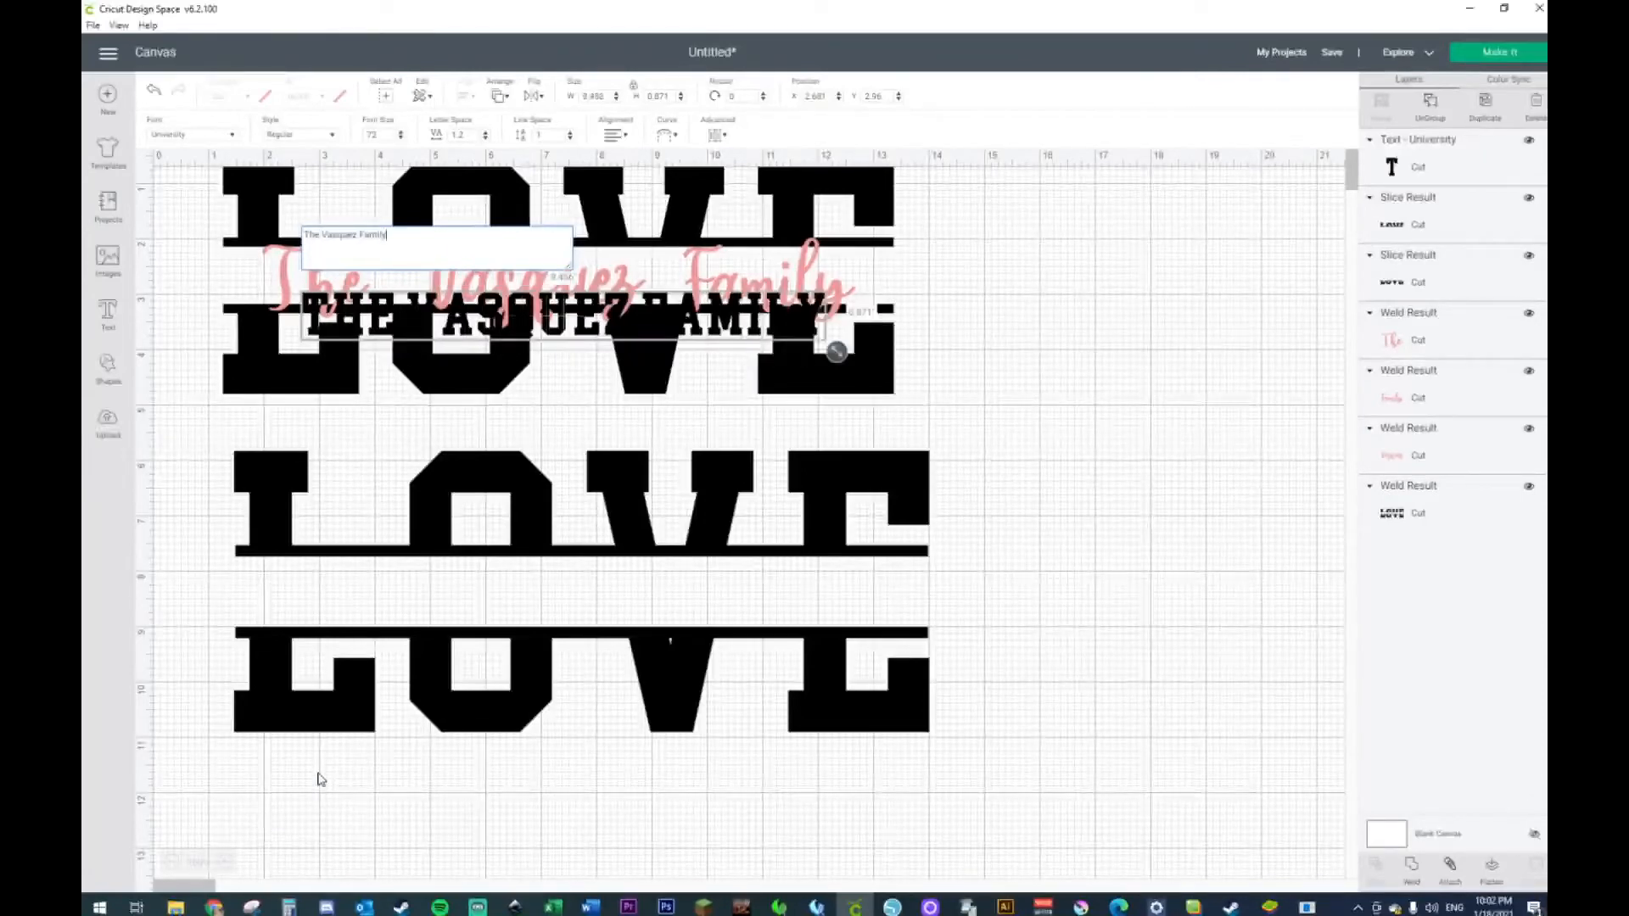
left_click(1136, 420)
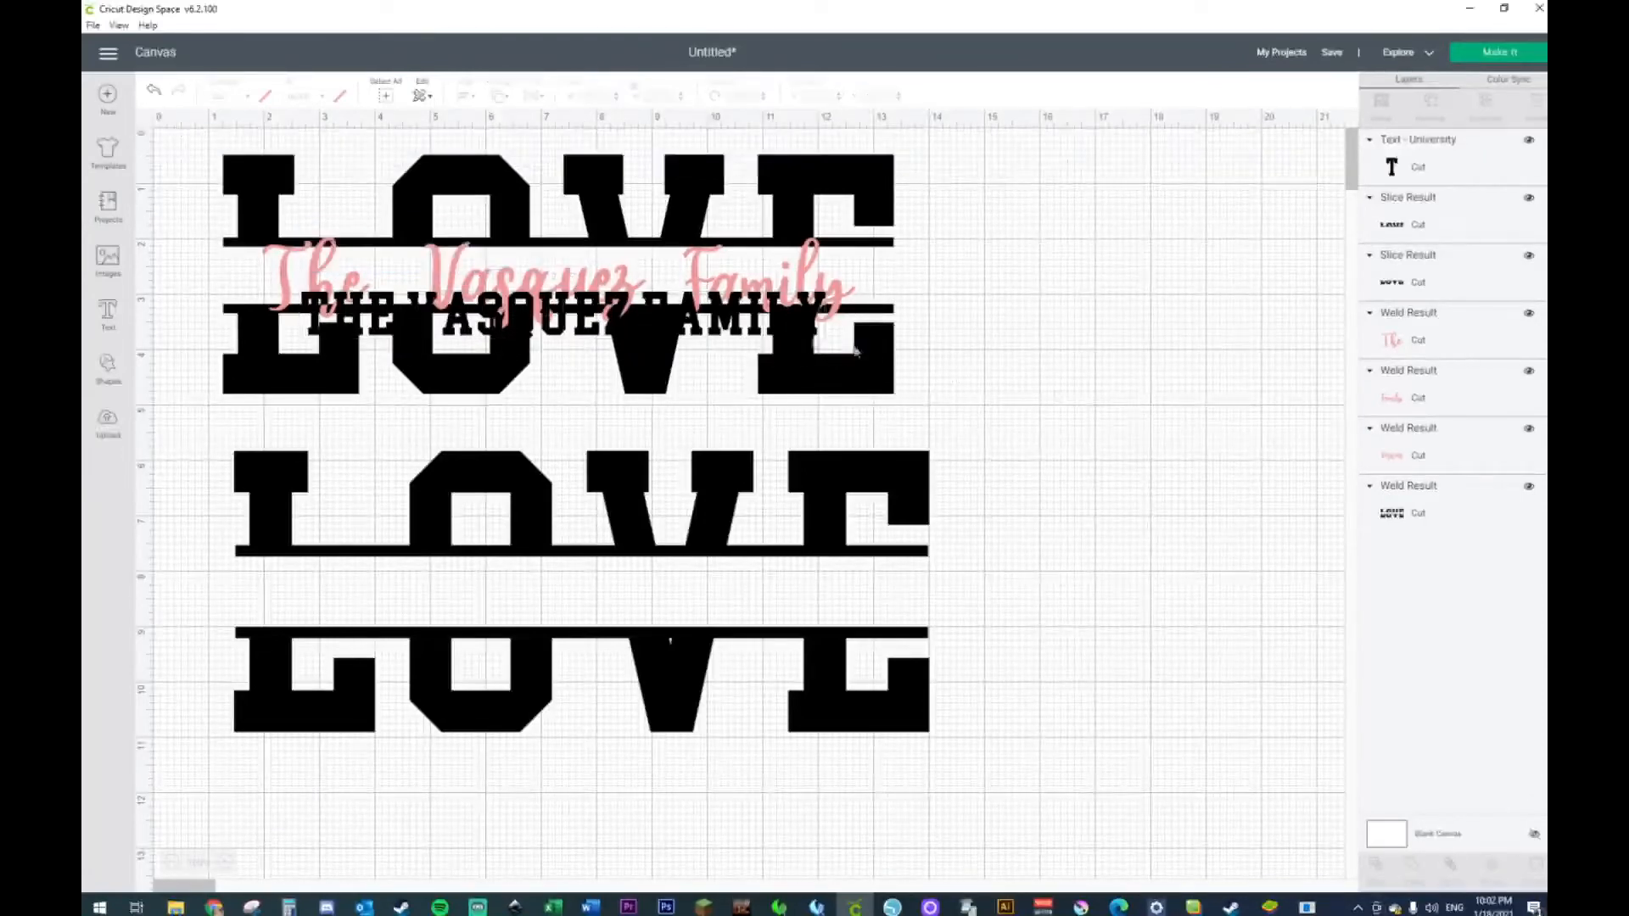
left_click_drag(768, 333, 763, 613)
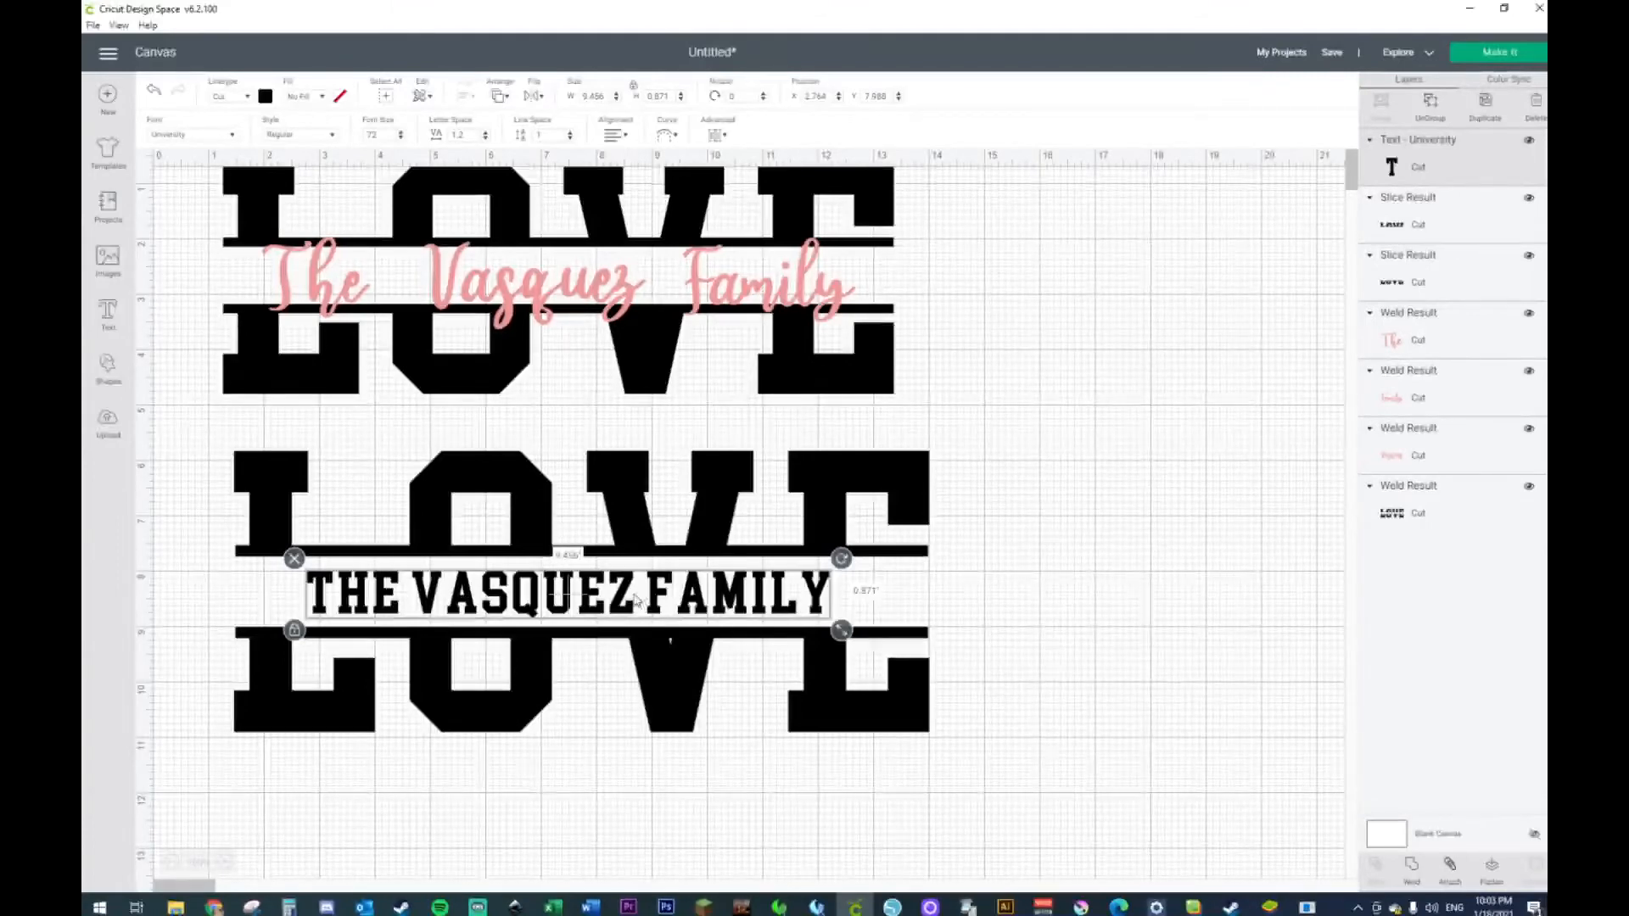
- Set the family-name text to the Victoria font and reposition it across the middle of the gap
left_click(173, 141)
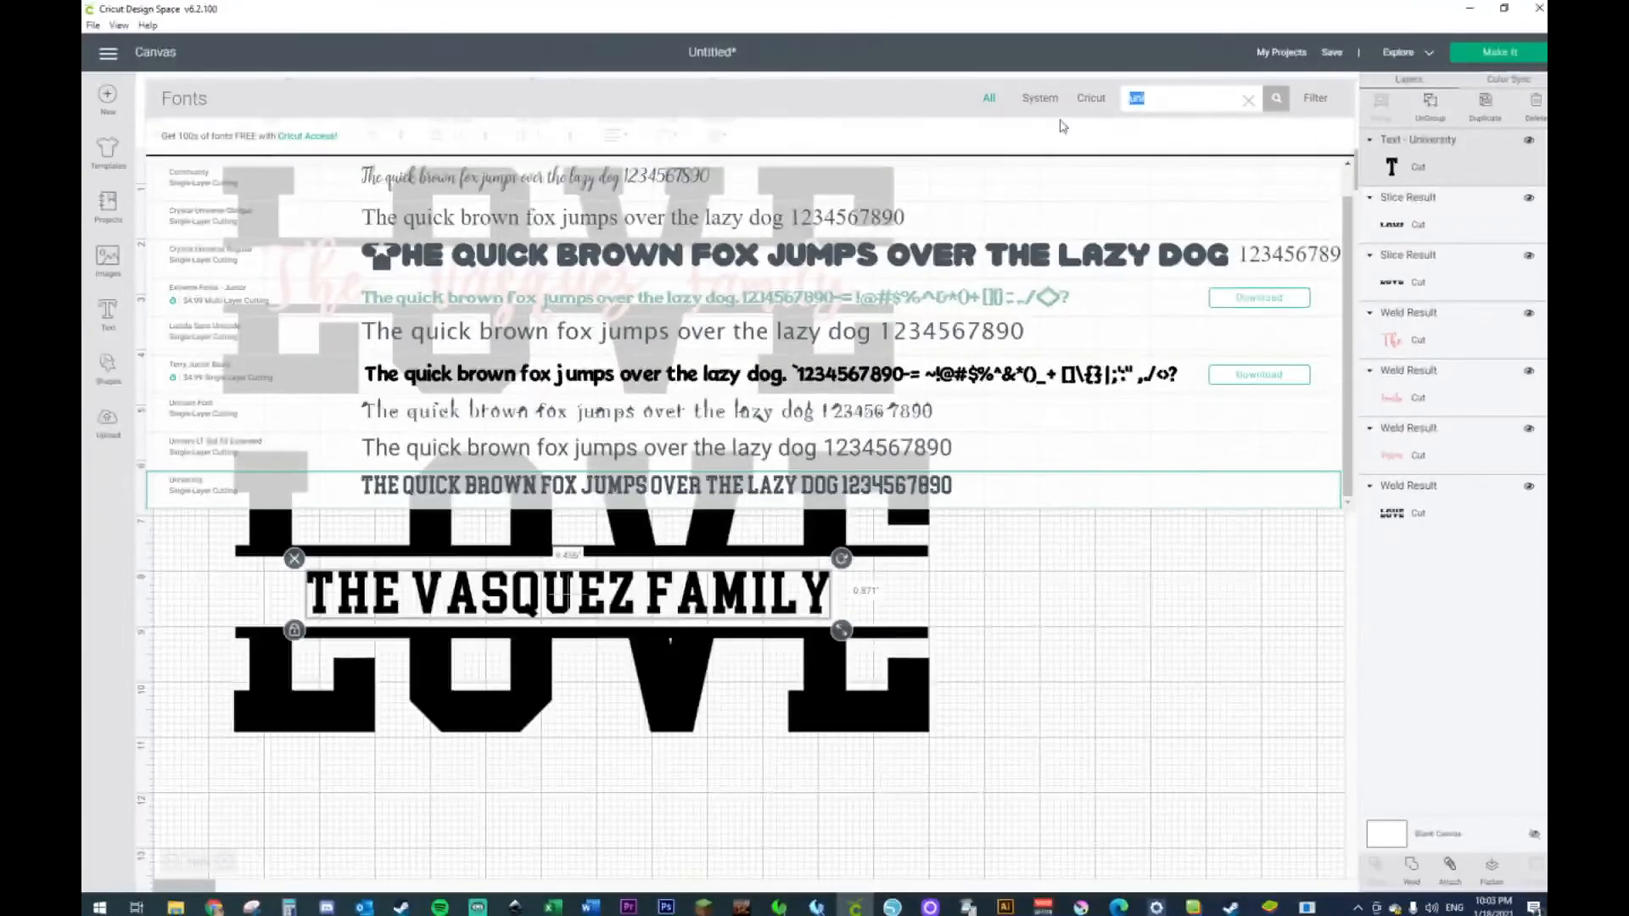
type("vic")
left_click(158, 250)
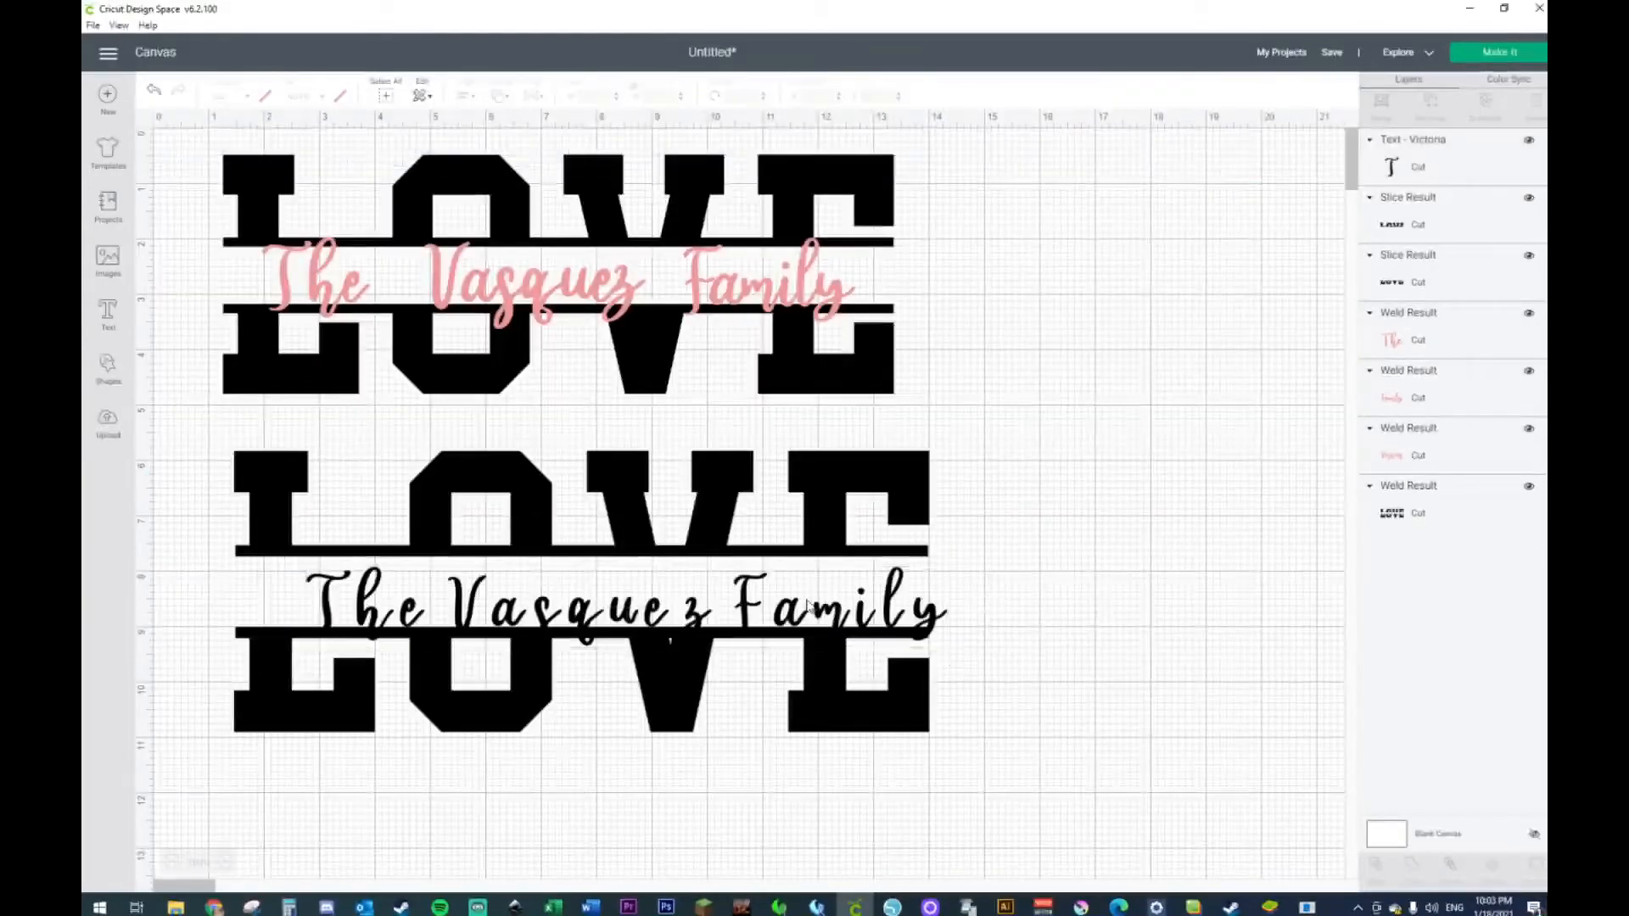
left_click_drag(808, 605, 757, 600)
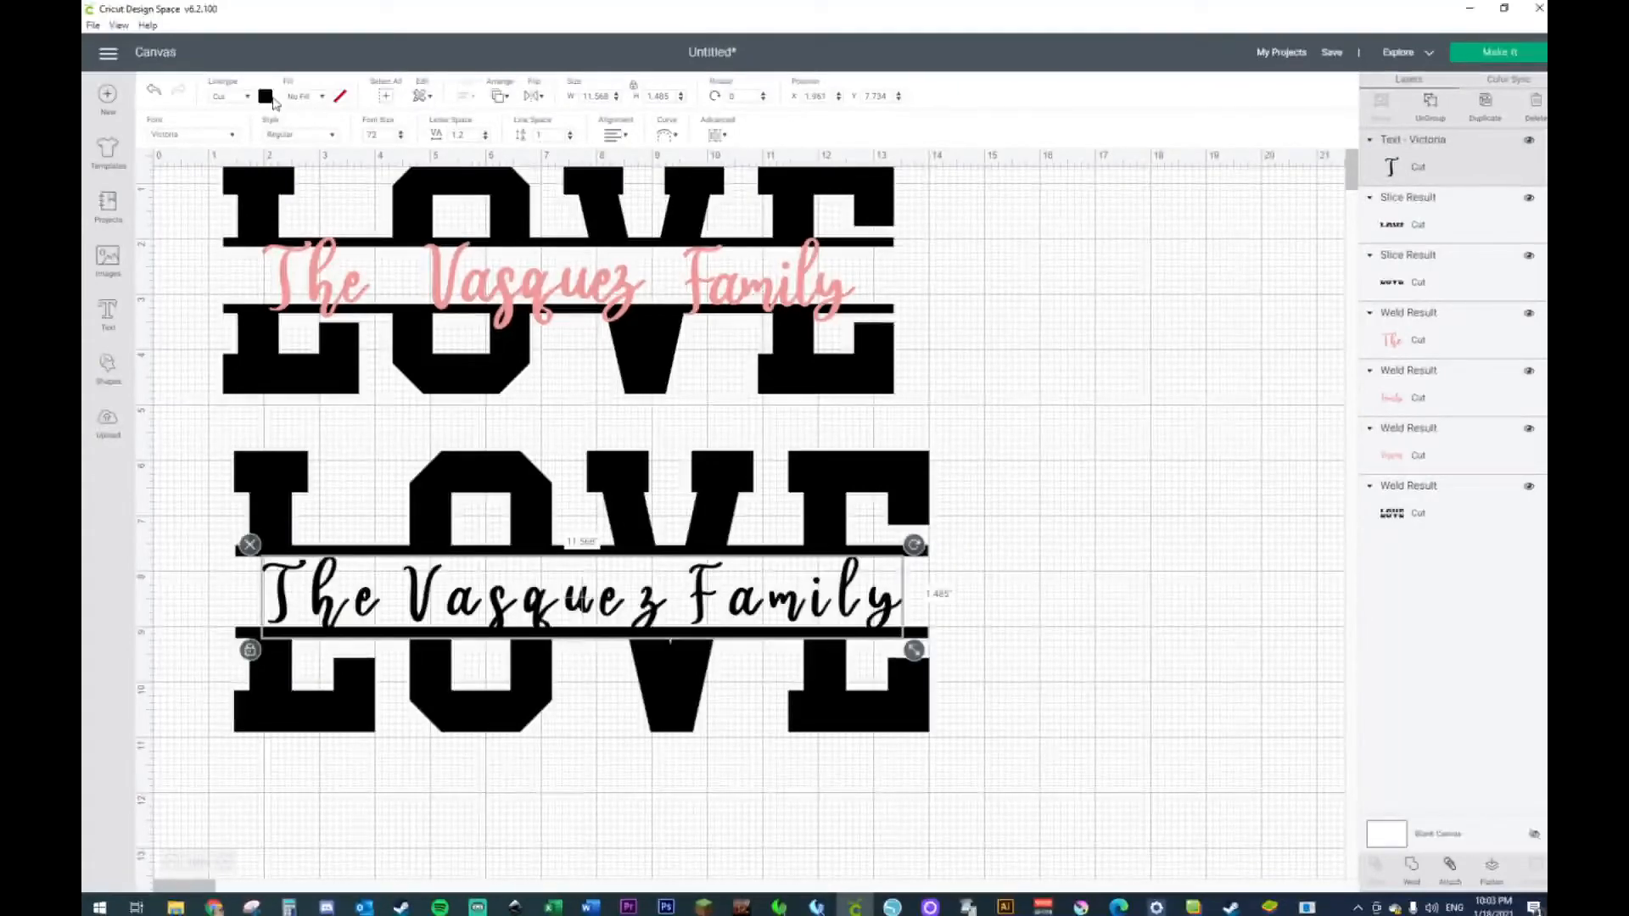
- Recolor the family-name text pink like the upper design and enlarge it to about 12.5 in wide, spanning the lower LOVE
left_click(265, 97)
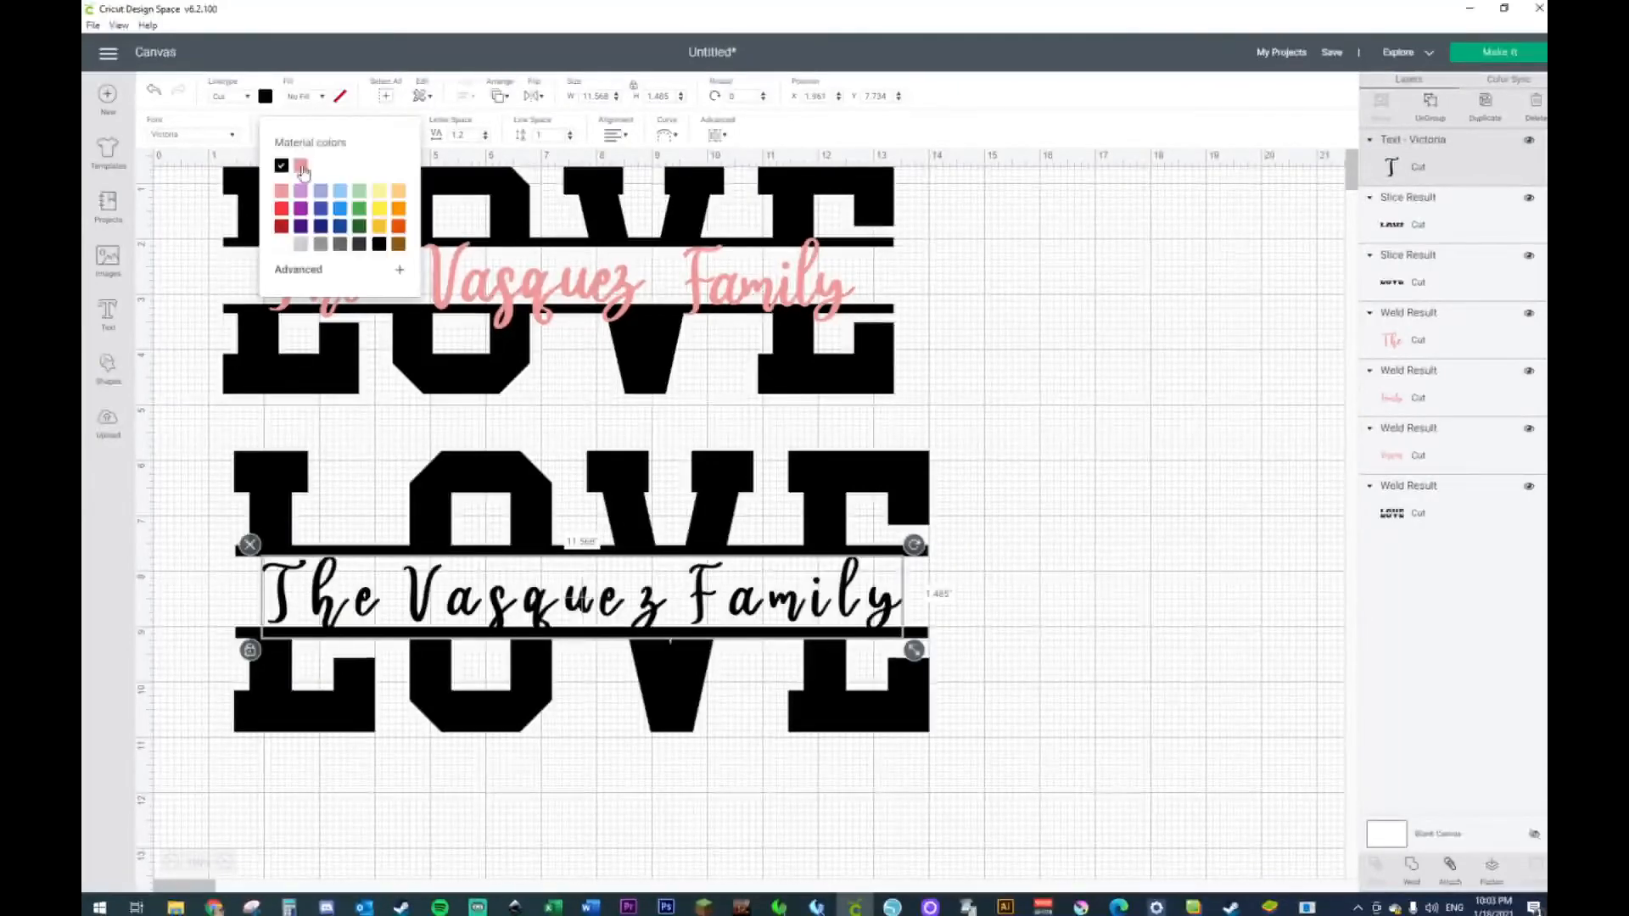
left_click(301, 166)
left_click(1174, 550)
left_click_drag(864, 609, 913, 611)
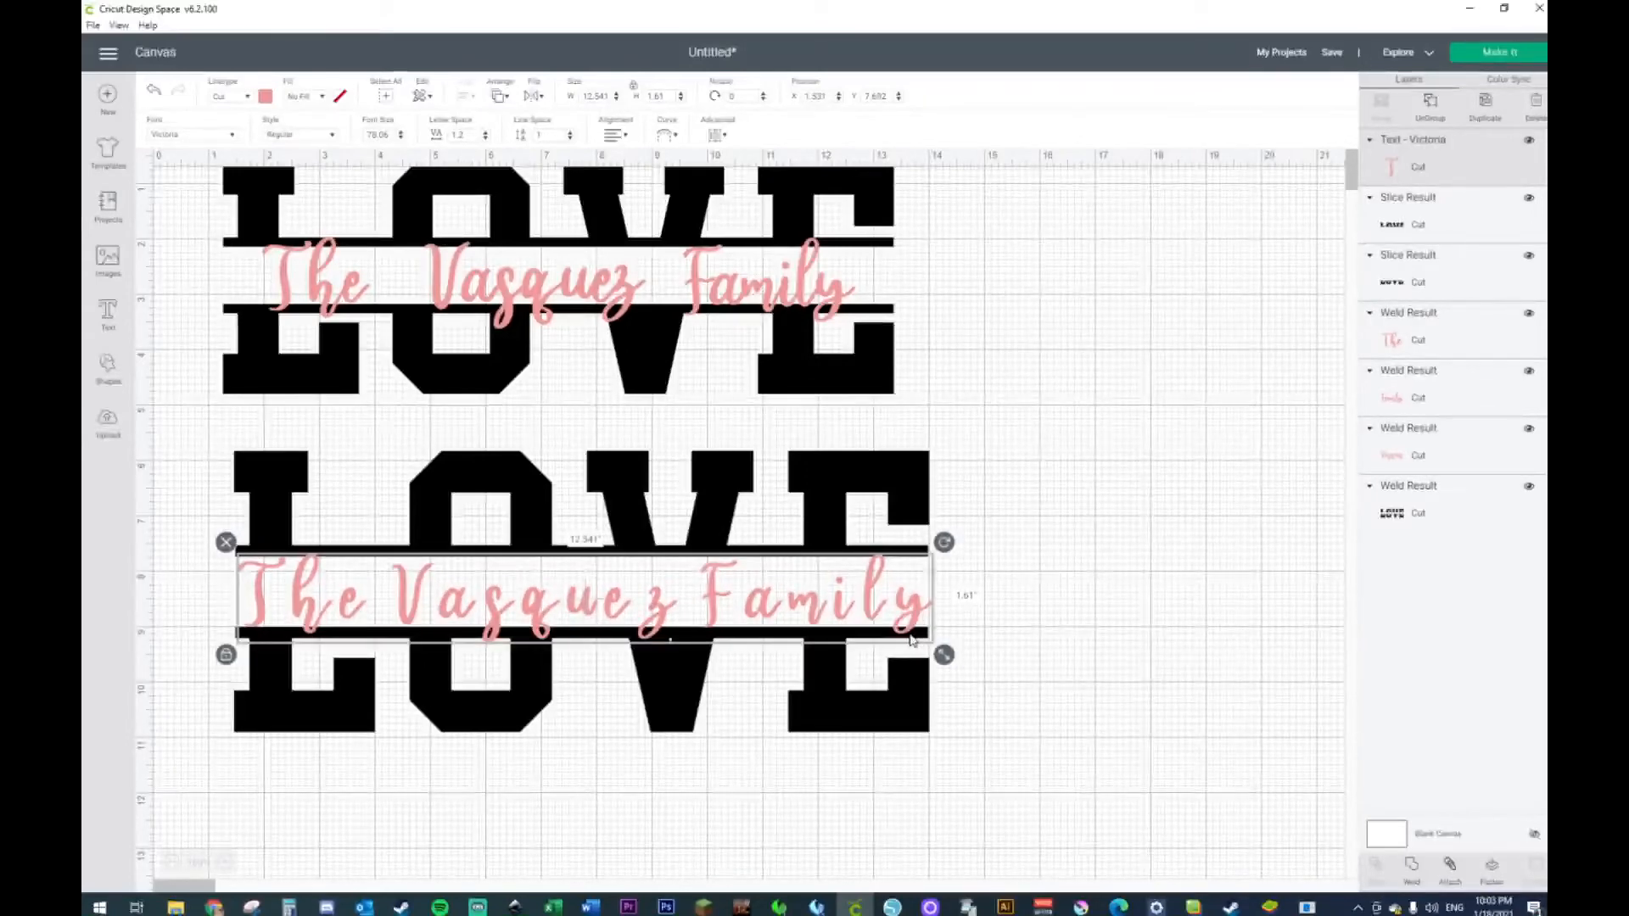
- Move the pink text below the lower LOVE and ungroup it into individually selectable letters
scroll(916, 628, "down", 3)
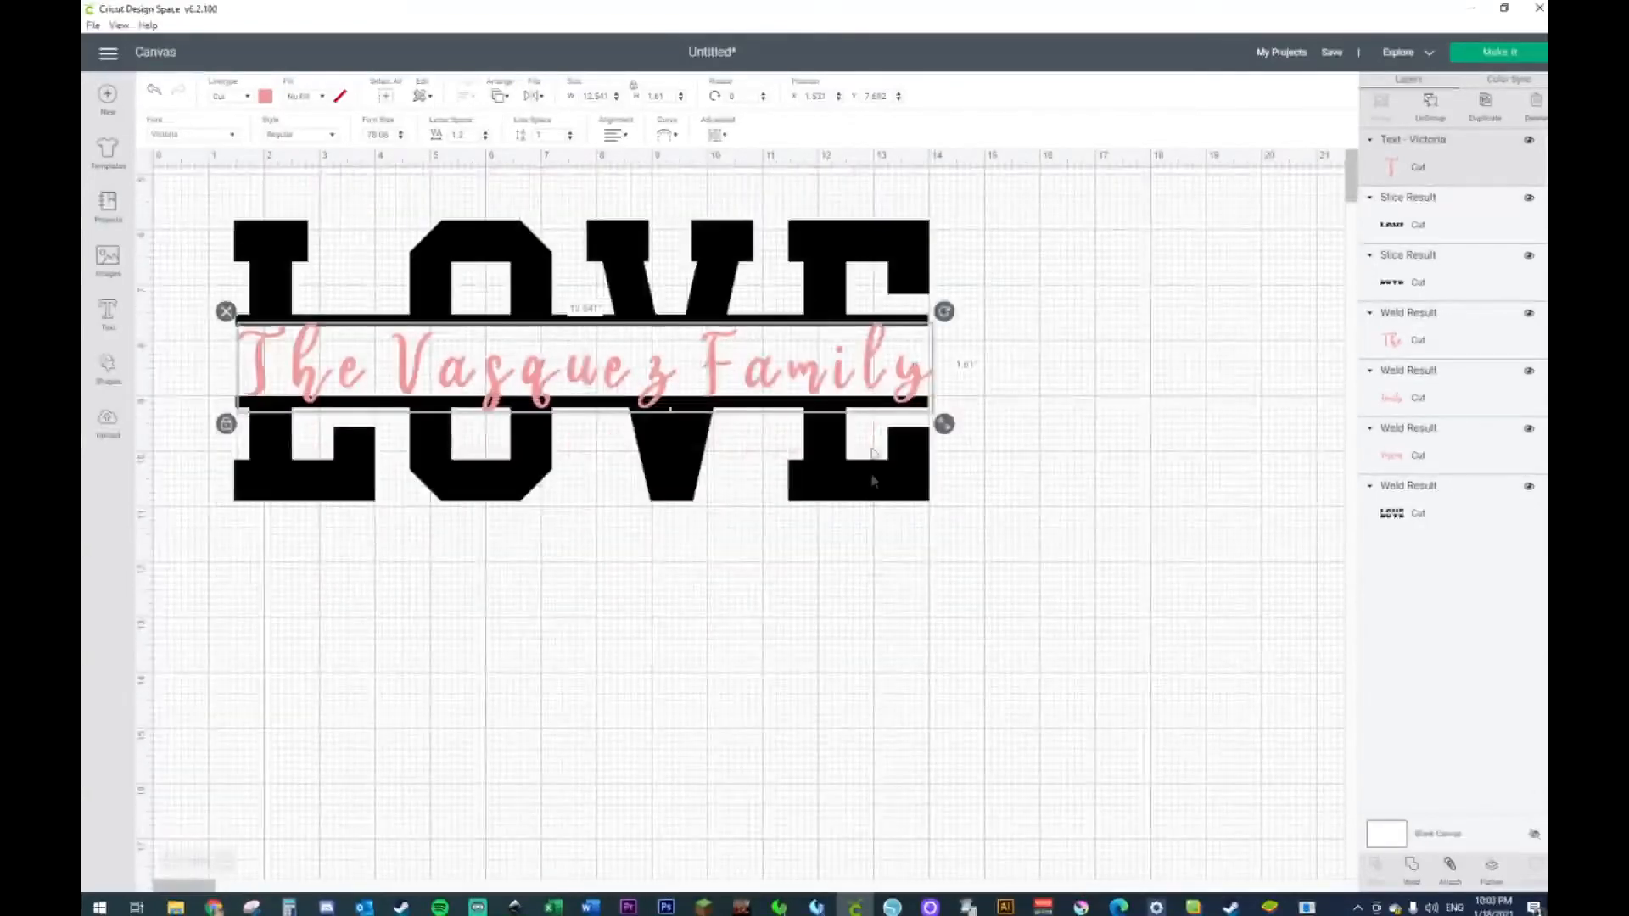
left_click_drag(814, 379, 821, 598)
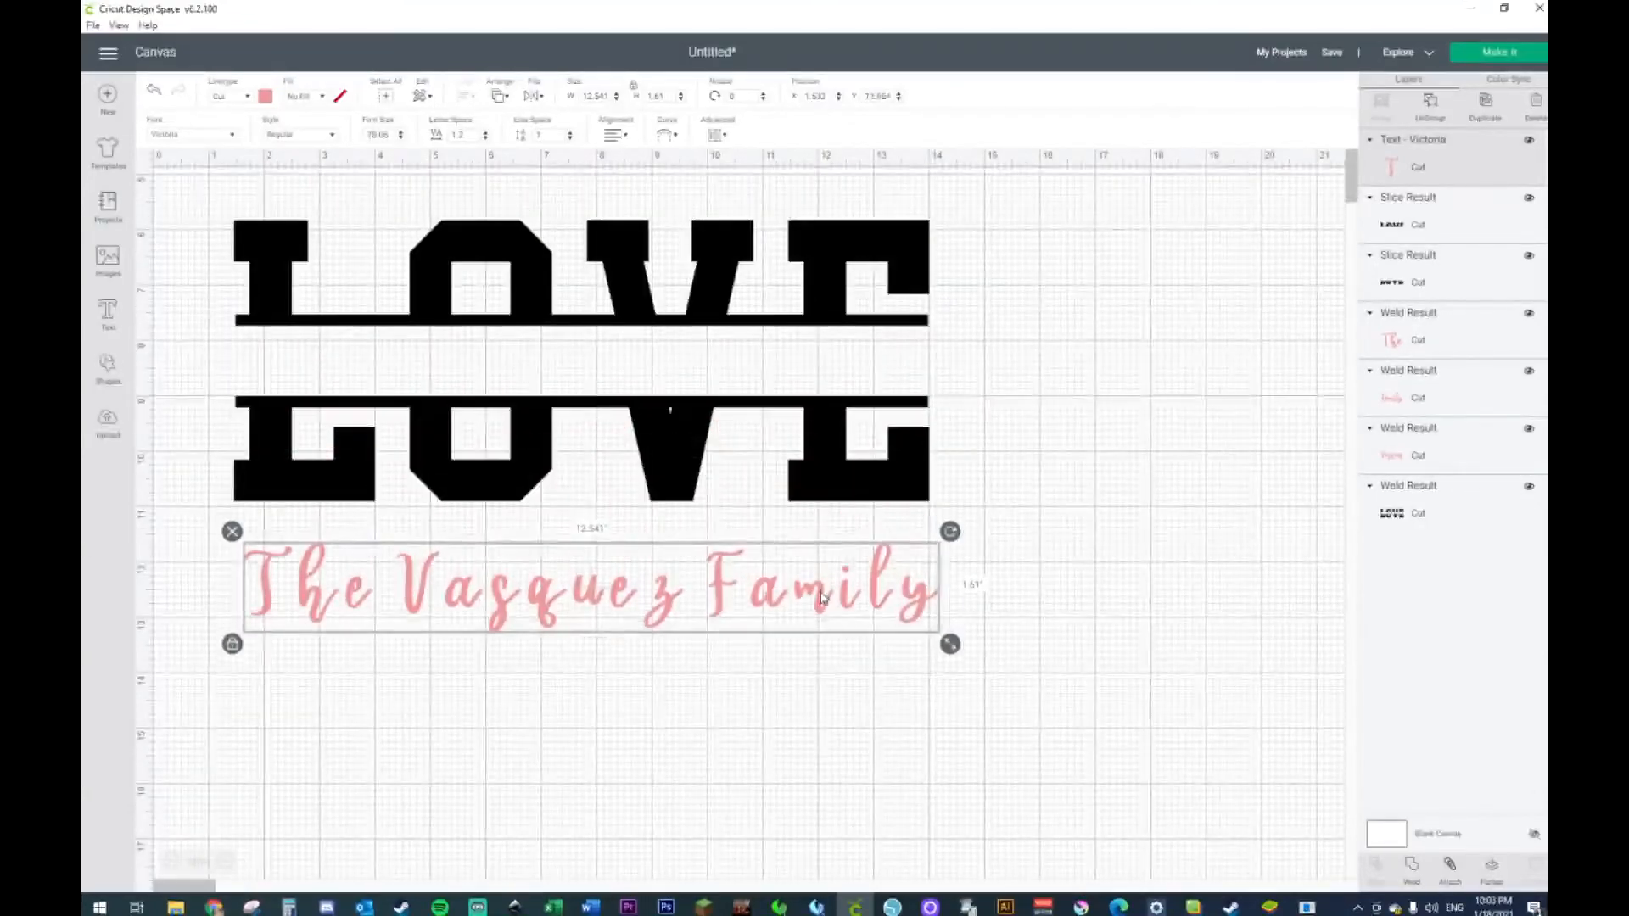
right_click(821, 598)
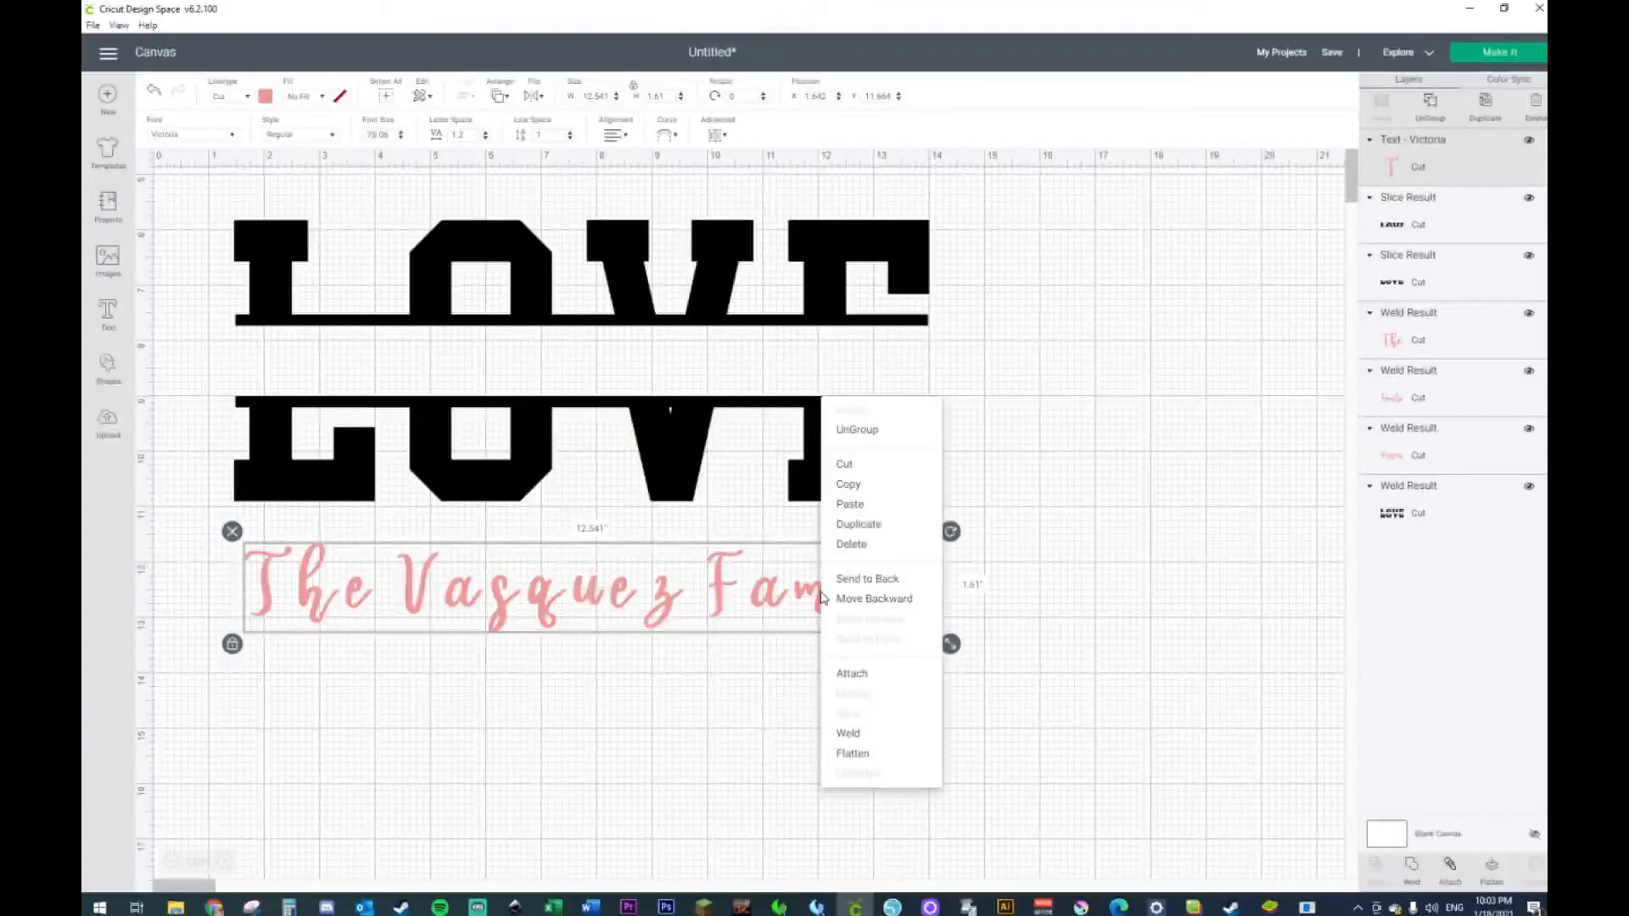
left_click(858, 433)
left_click(592, 590)
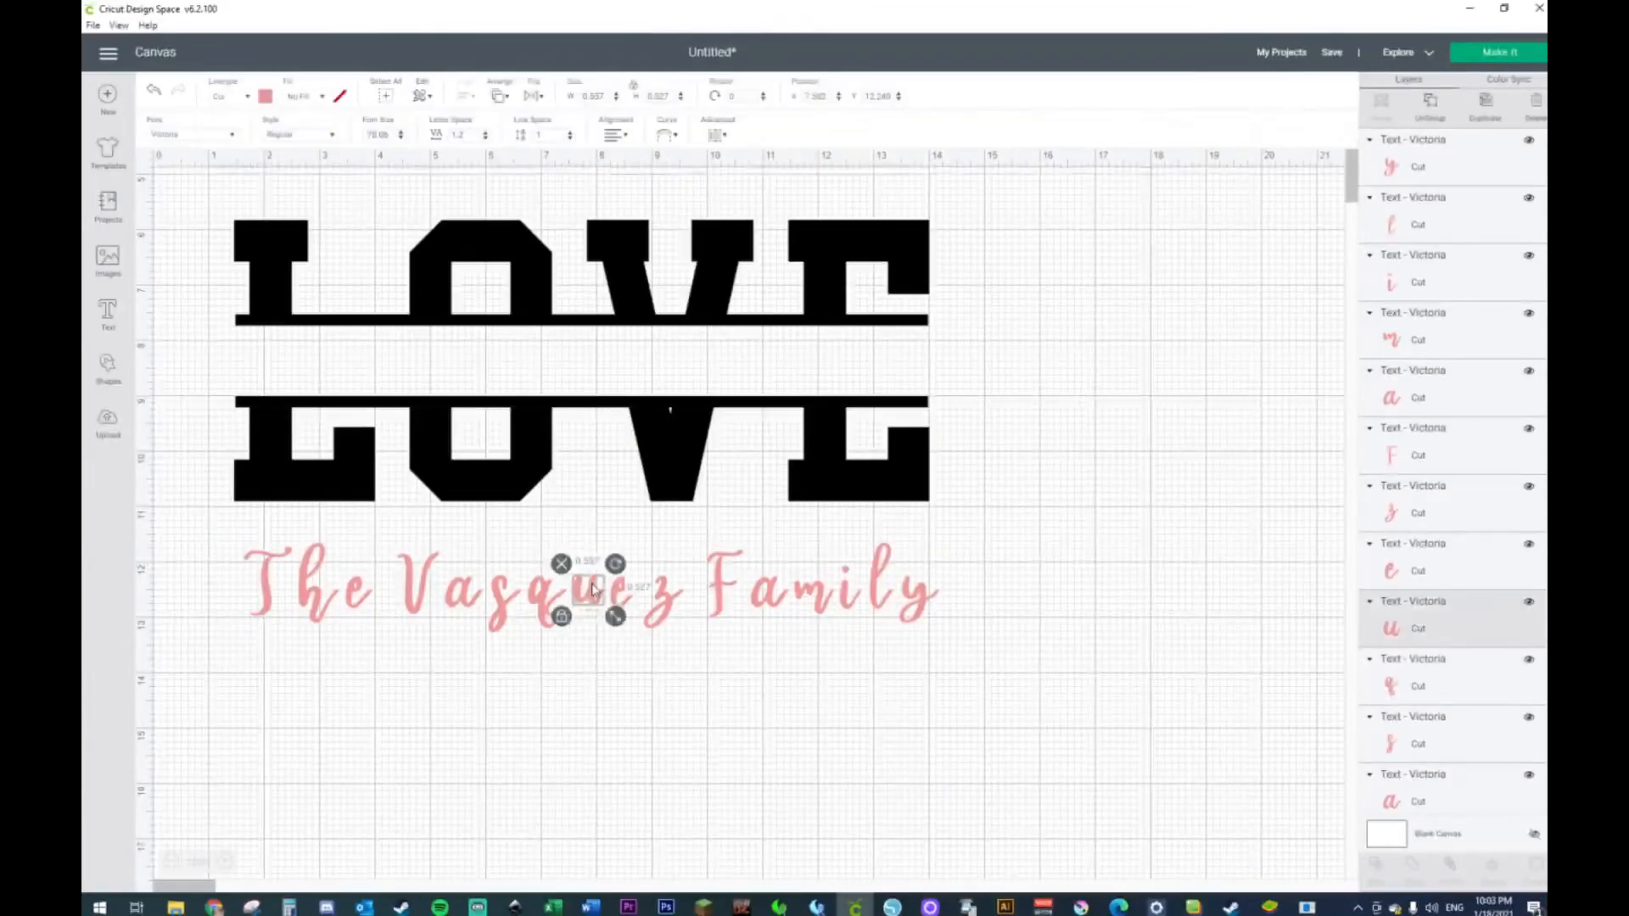
left_click(543, 600)
left_click(505, 597)
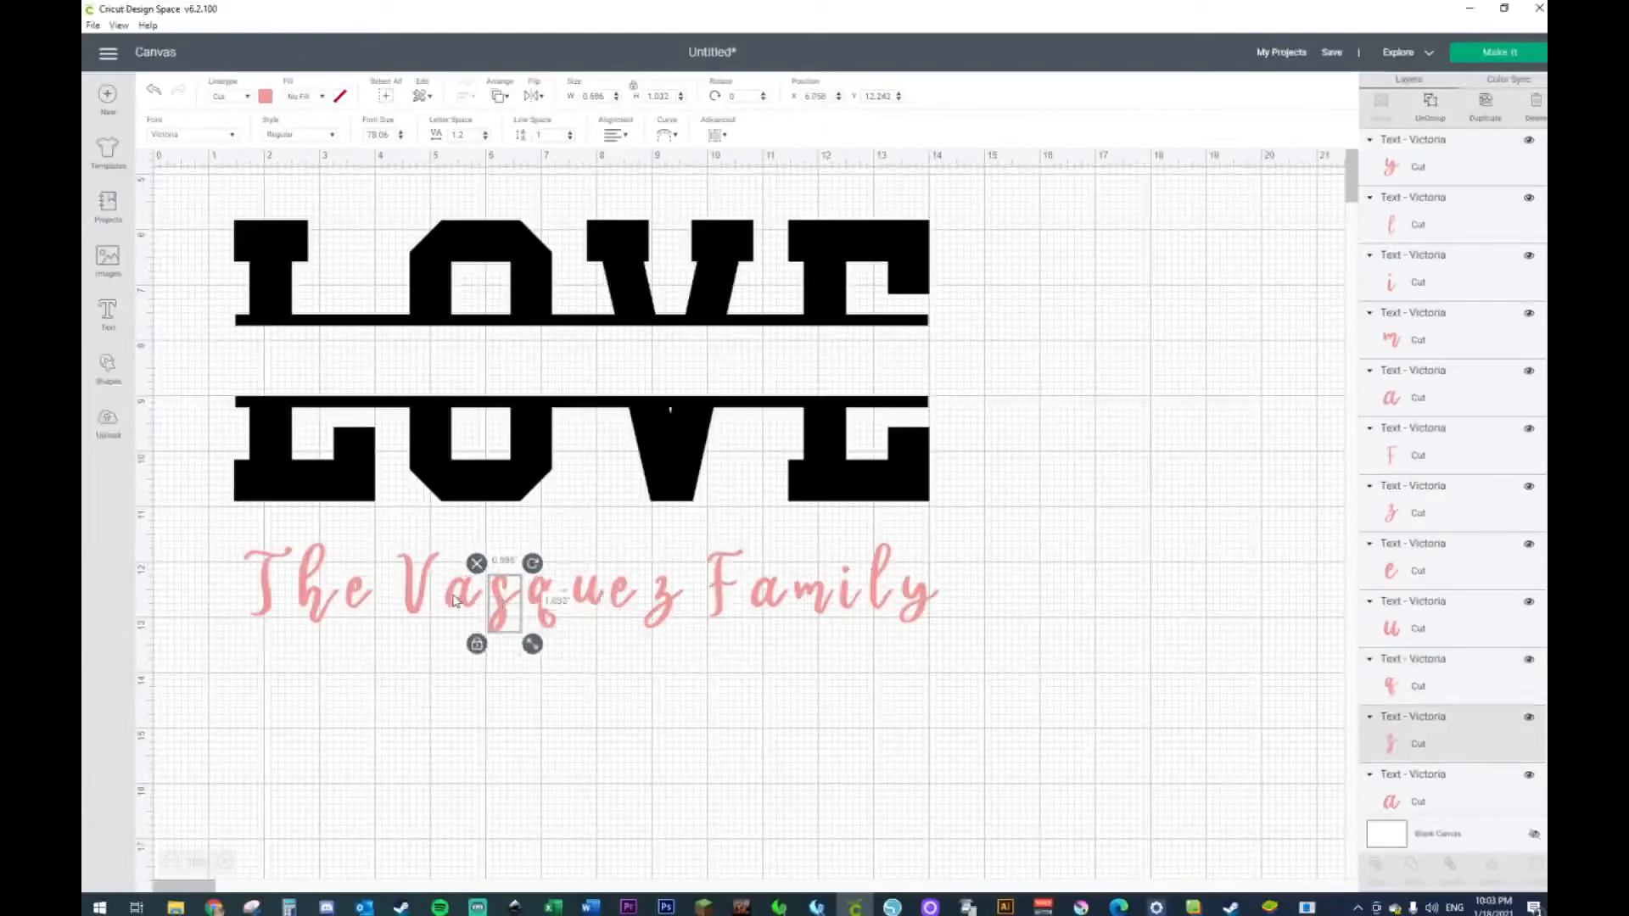
left_click(455, 595)
left_click(417, 593)
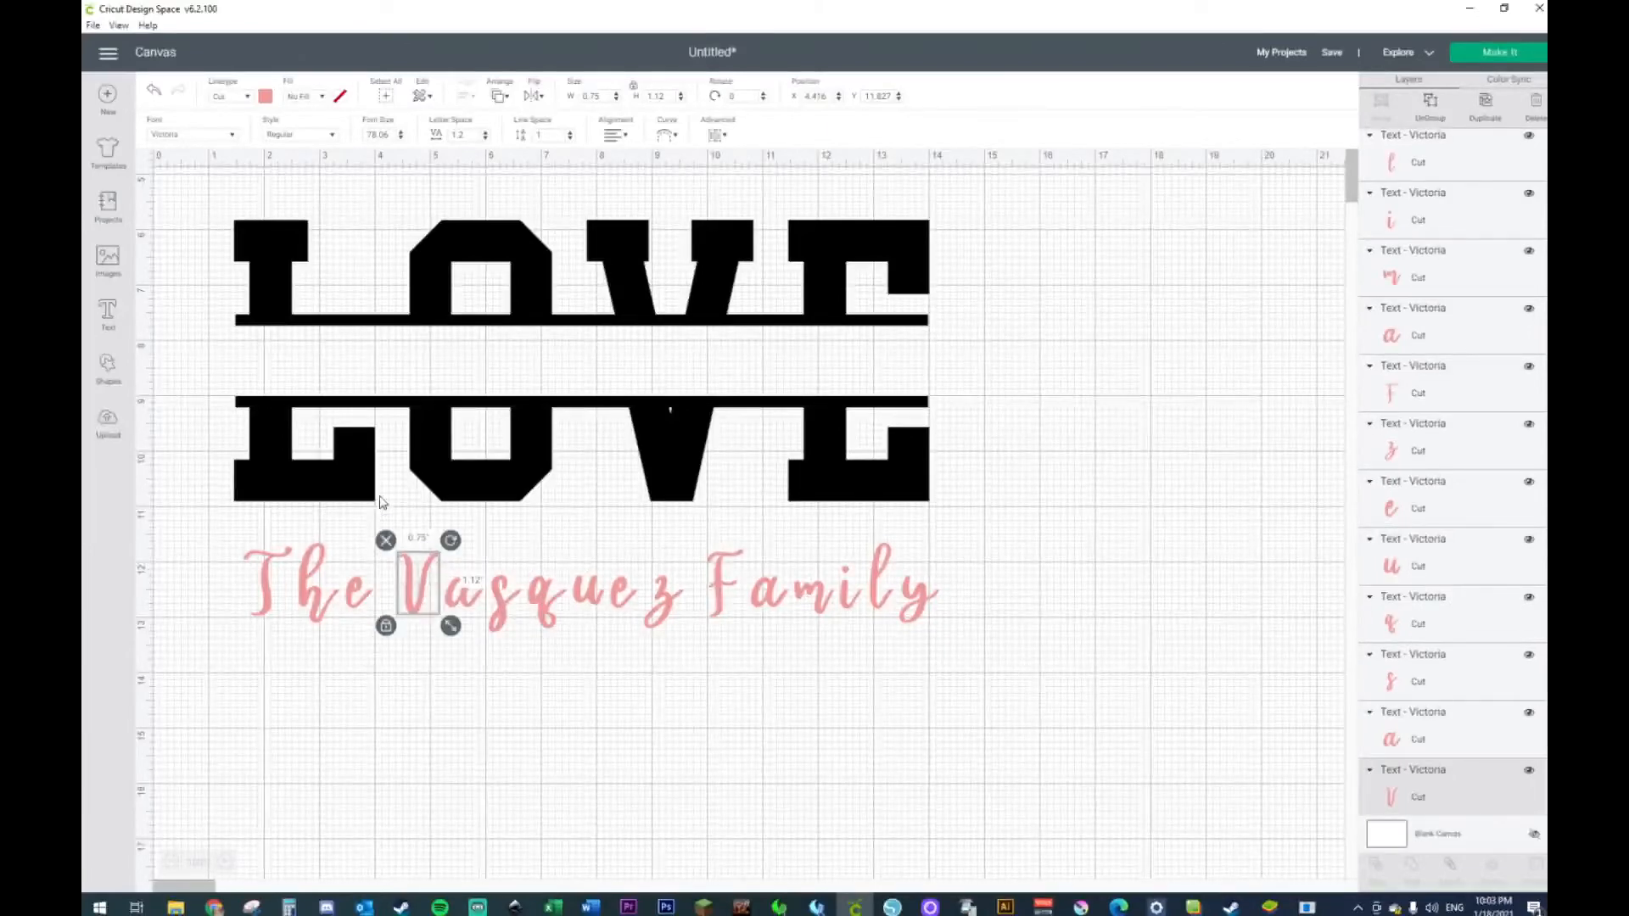
- Select the "he" of "The" together and nudge both letters until the h joins the T
left_click(360, 532)
left_click_drag(376, 528, 308, 660)
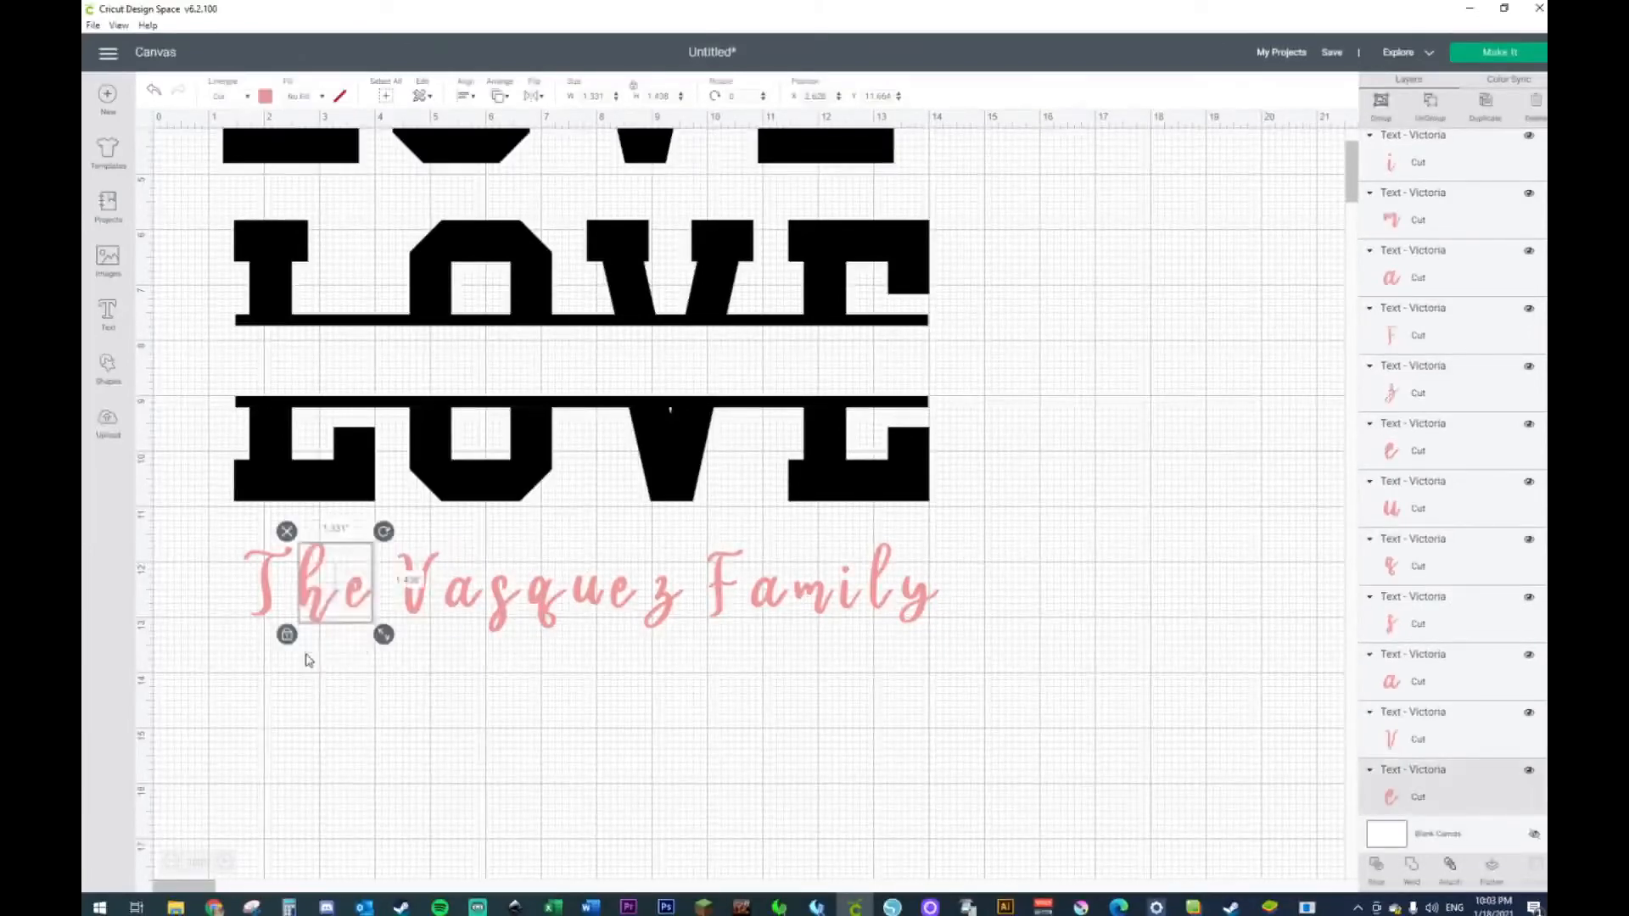
key("Left")
key("Left")
key("Left")
key("Left")
key("Left")
key("Left")
key("Left")
key("Left")
key("Left")
key("Left")
key("Right")
key("Right")
key("Right")
key("Right")
key("Right")
key("Right")
key("Right")
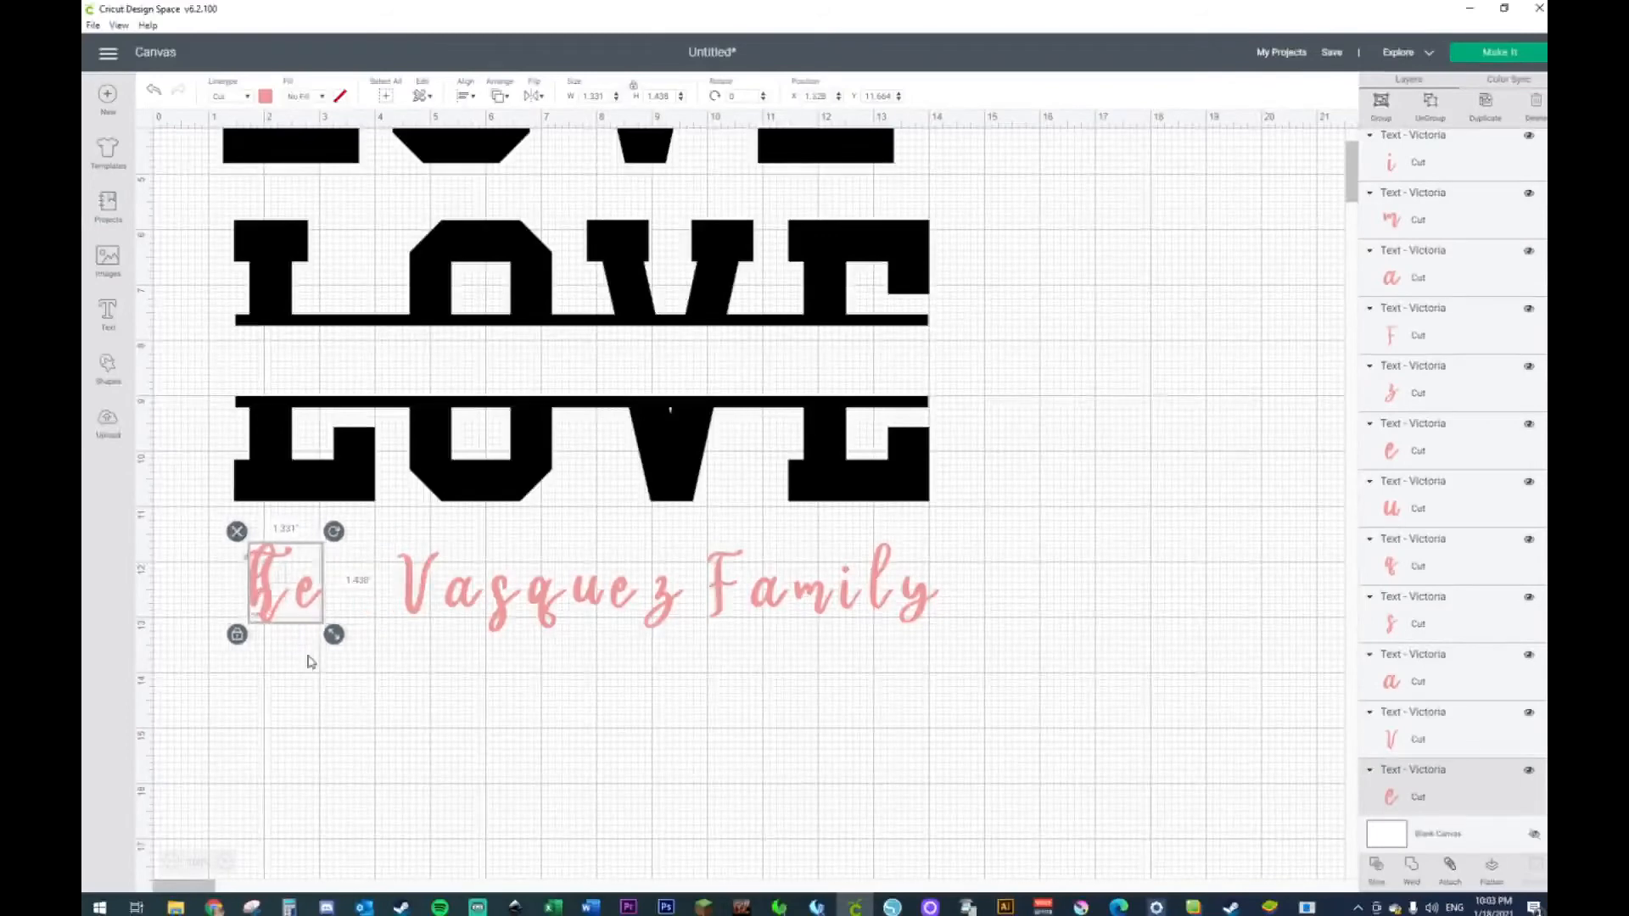
key("Right")
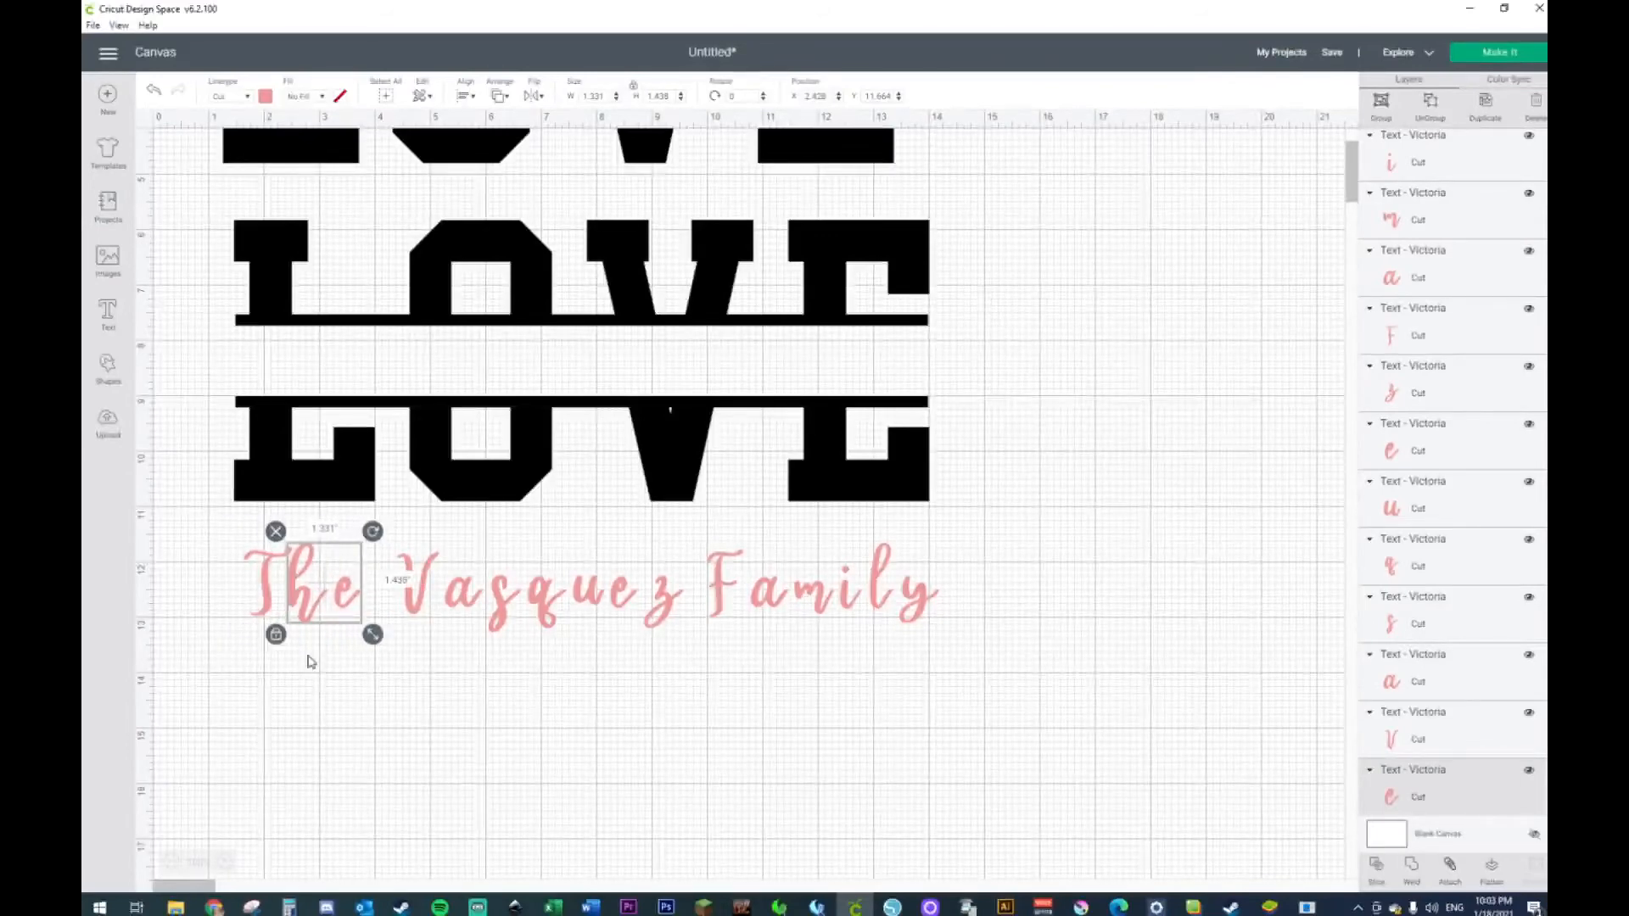
- Nudge the "e" of "The" against the h
left_click(346, 655)
left_click_drag(363, 540, 338, 632)
key("Left")
key("Left")
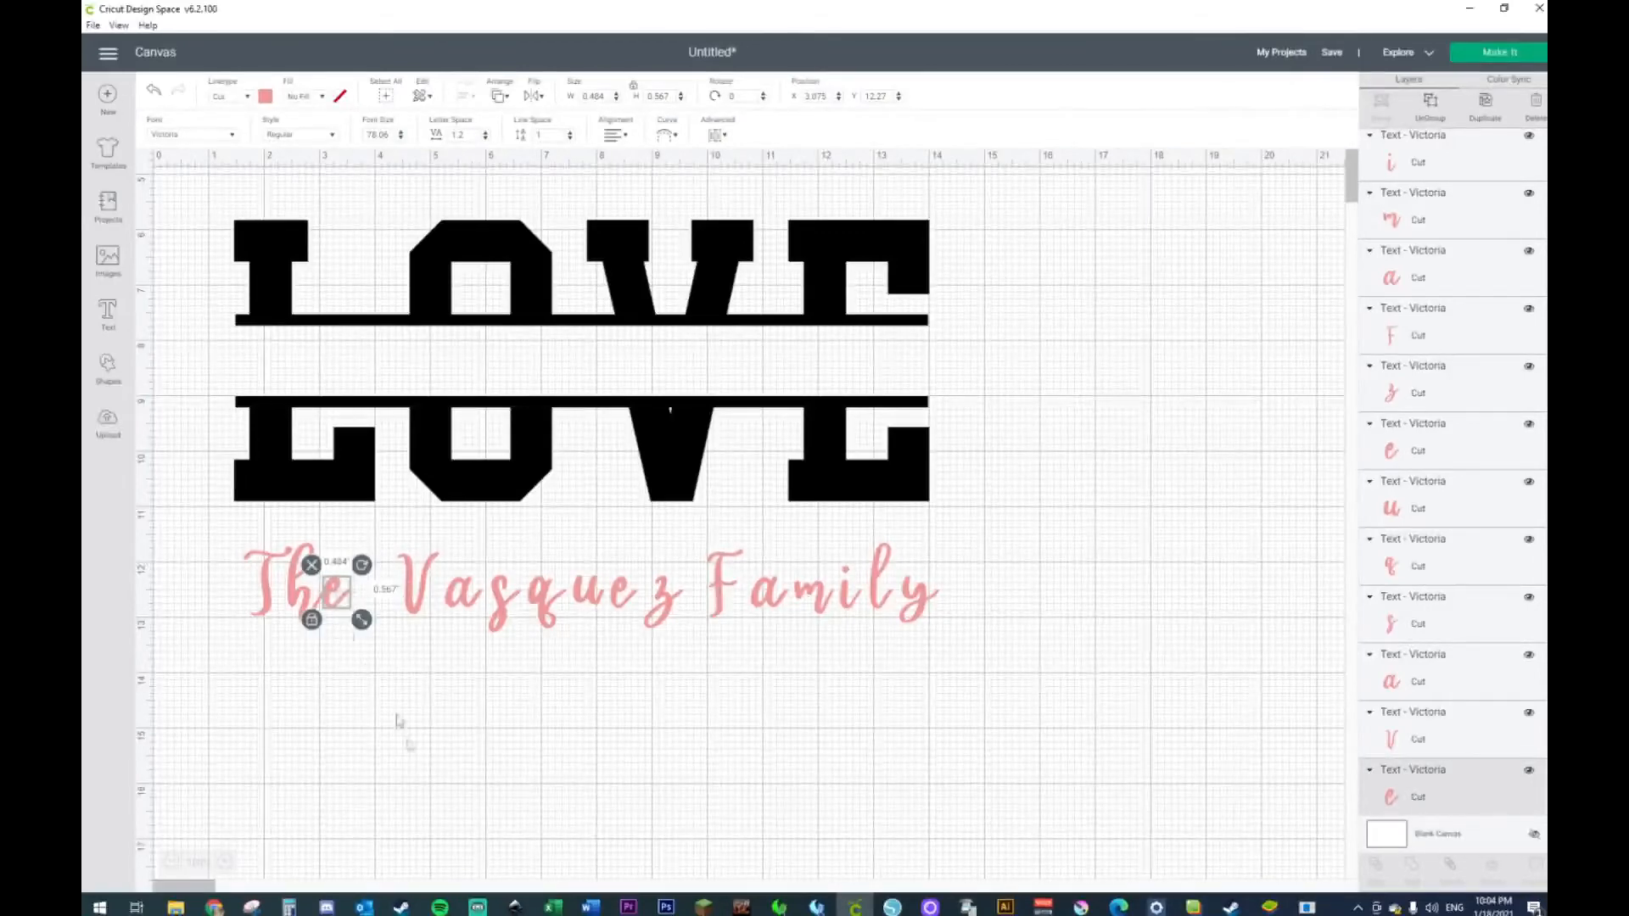
- Select all three letters of "The" and weld them into one shape
left_click(367, 668)
left_click_drag(210, 526, 374, 647)
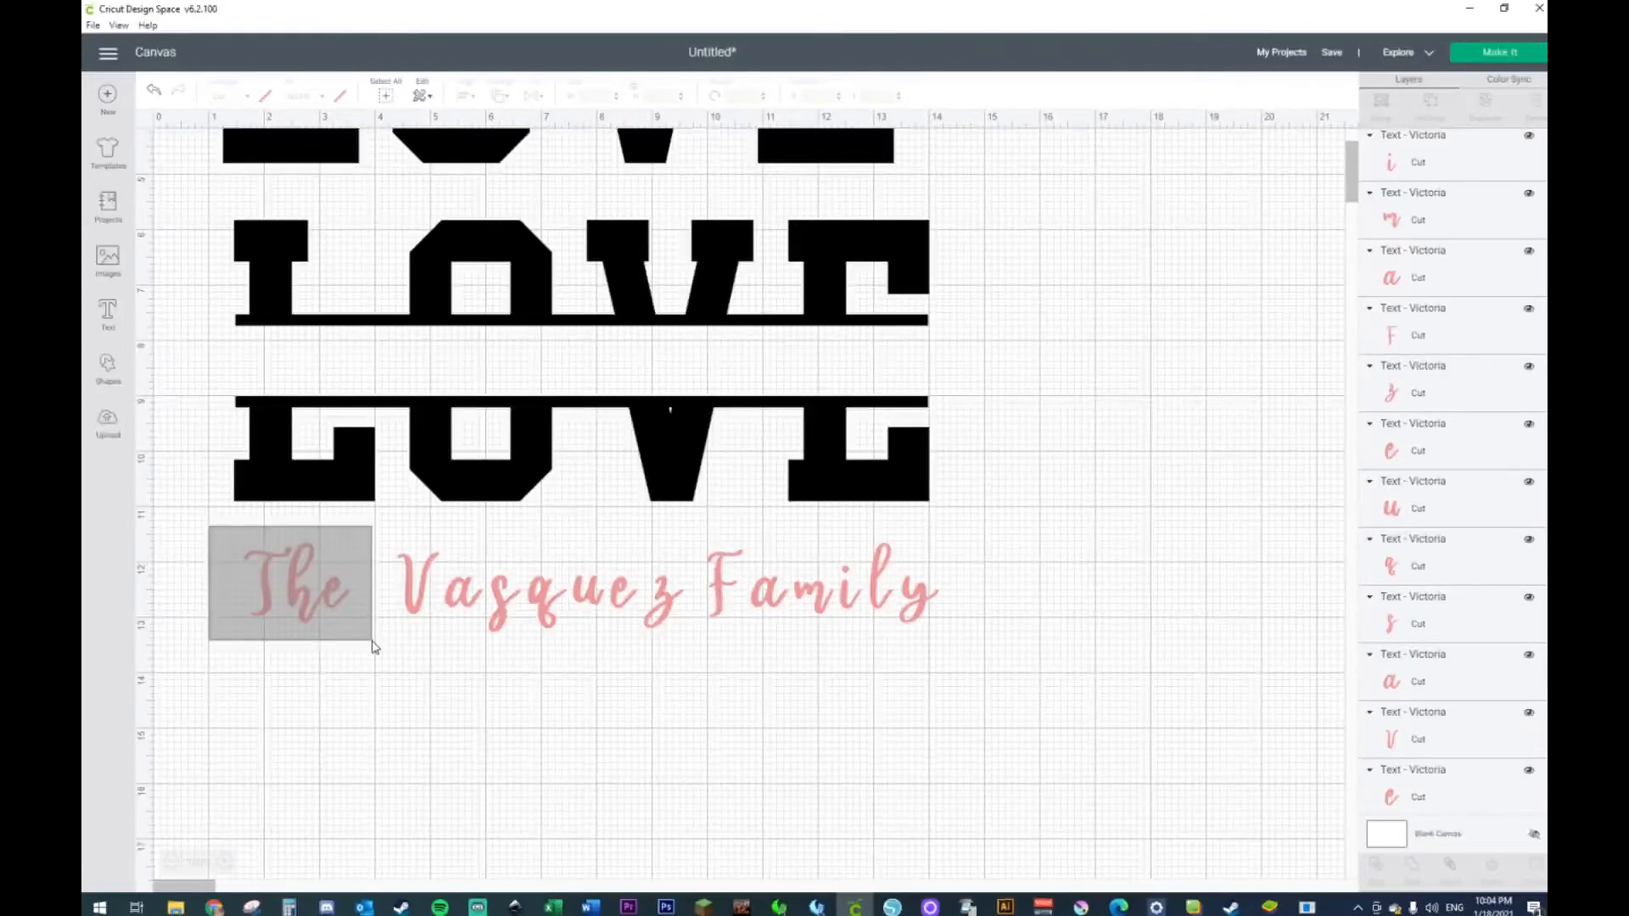
left_click_drag(373, 647, 373, 647)
right_click(322, 606)
left_click(381, 744)
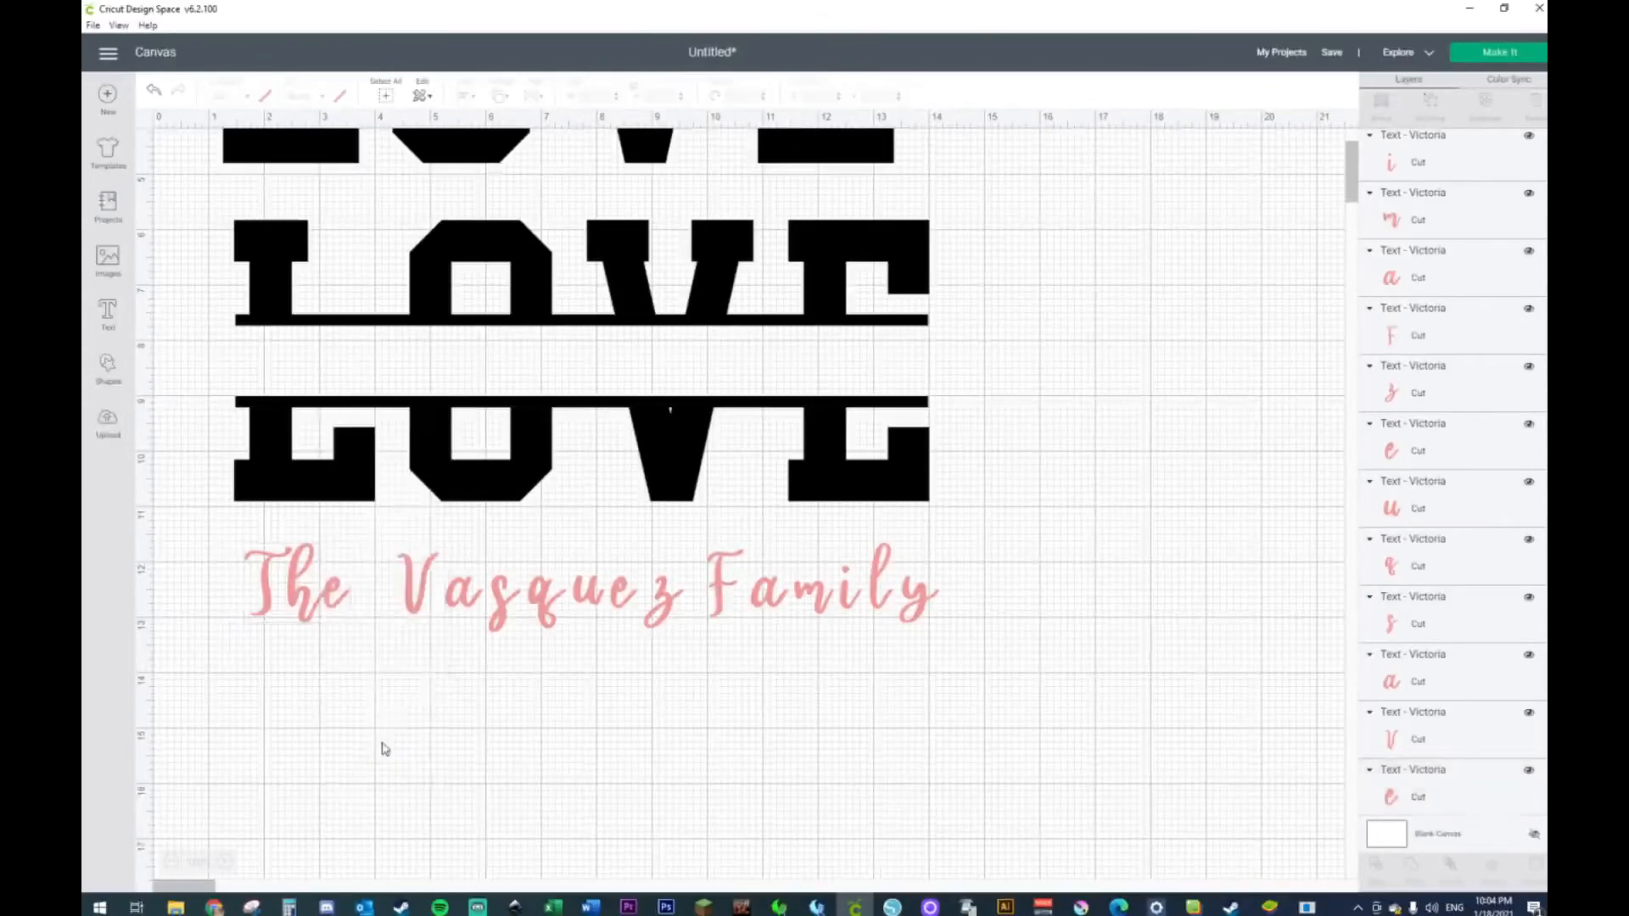
- Close the surname's first two letter gaps by shifting everything after its capital, and again everything from its third letter on, toward the capital
left_click_drag(678, 541, 458, 697)
key("Left")
key("Left")
key("Left")
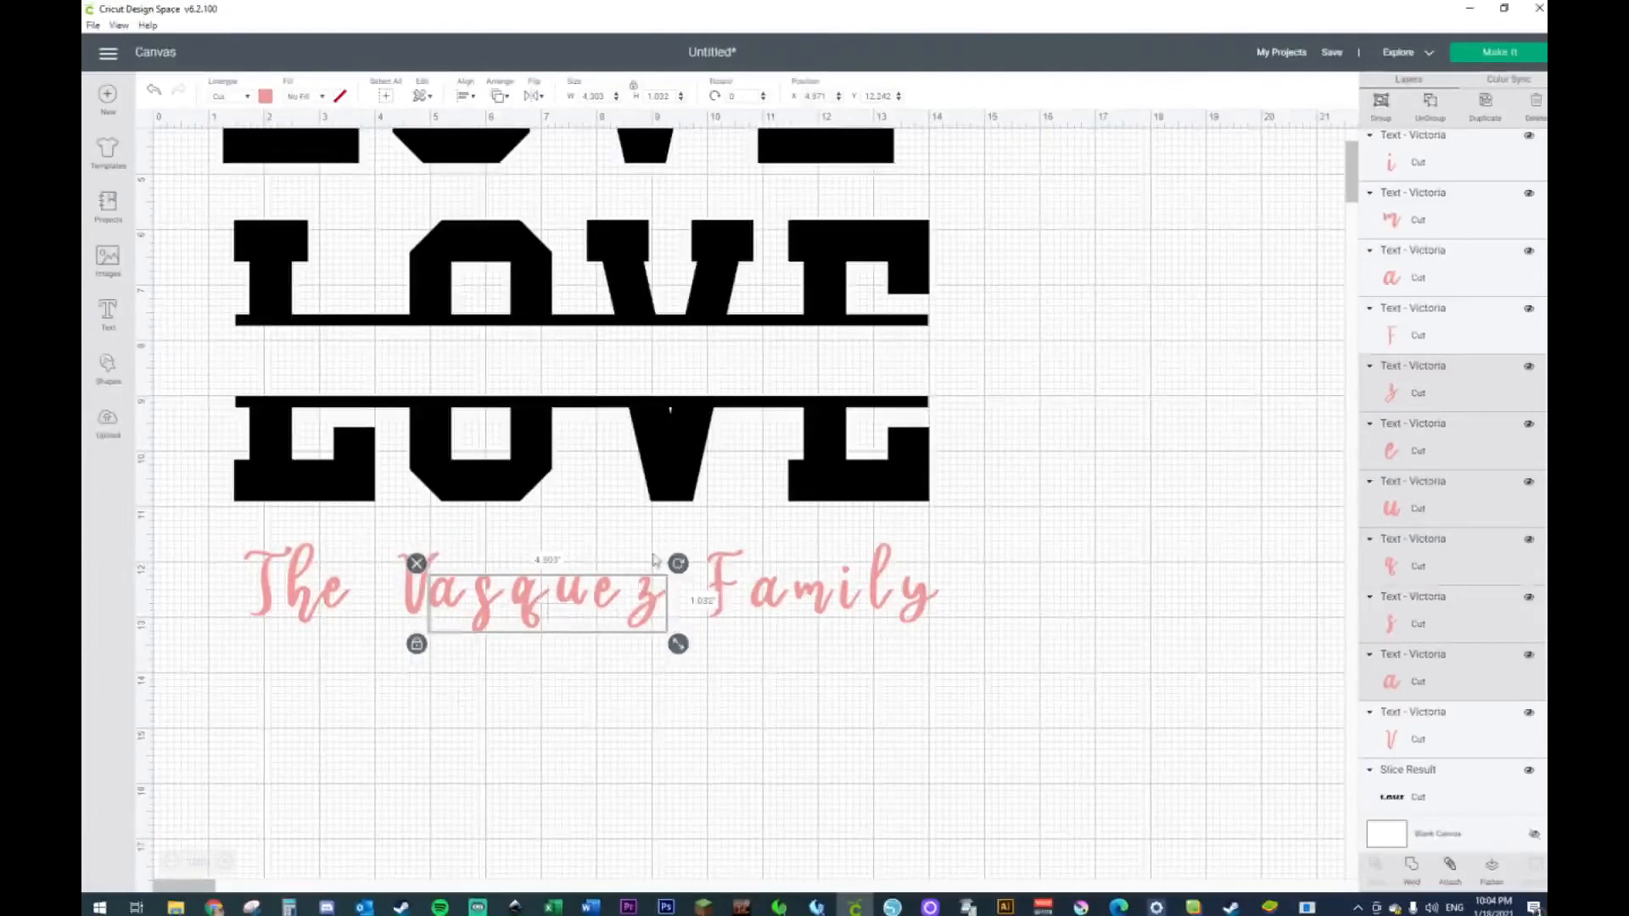
left_click(660, 553)
left_click_drag(684, 558, 477, 683)
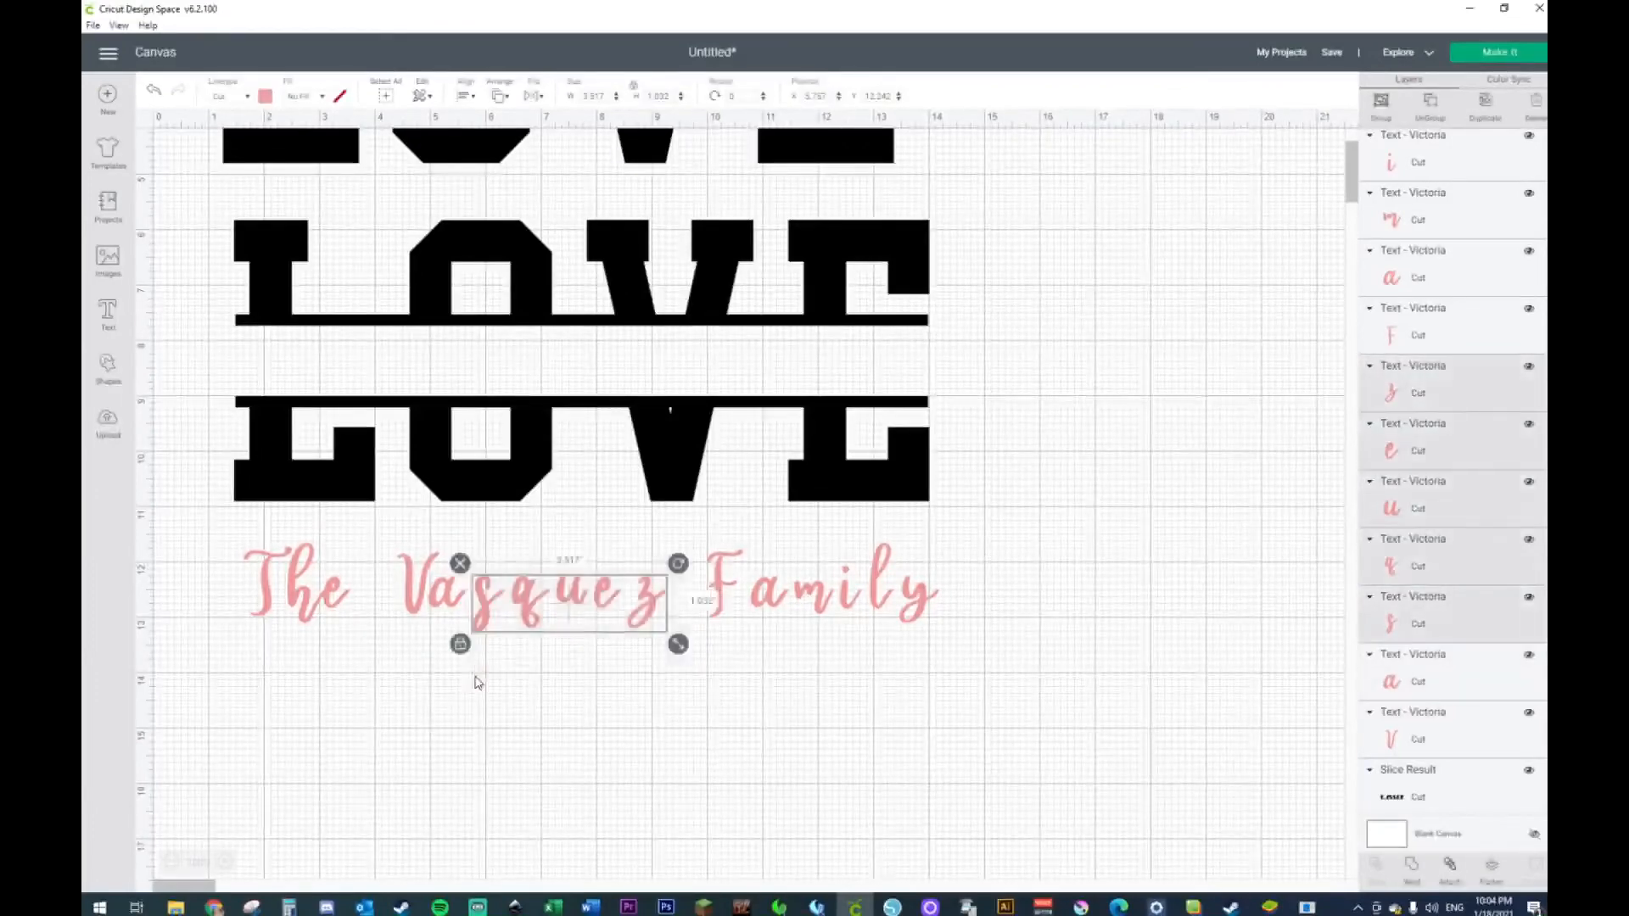
key("Left")
key("Left")
key("Left")
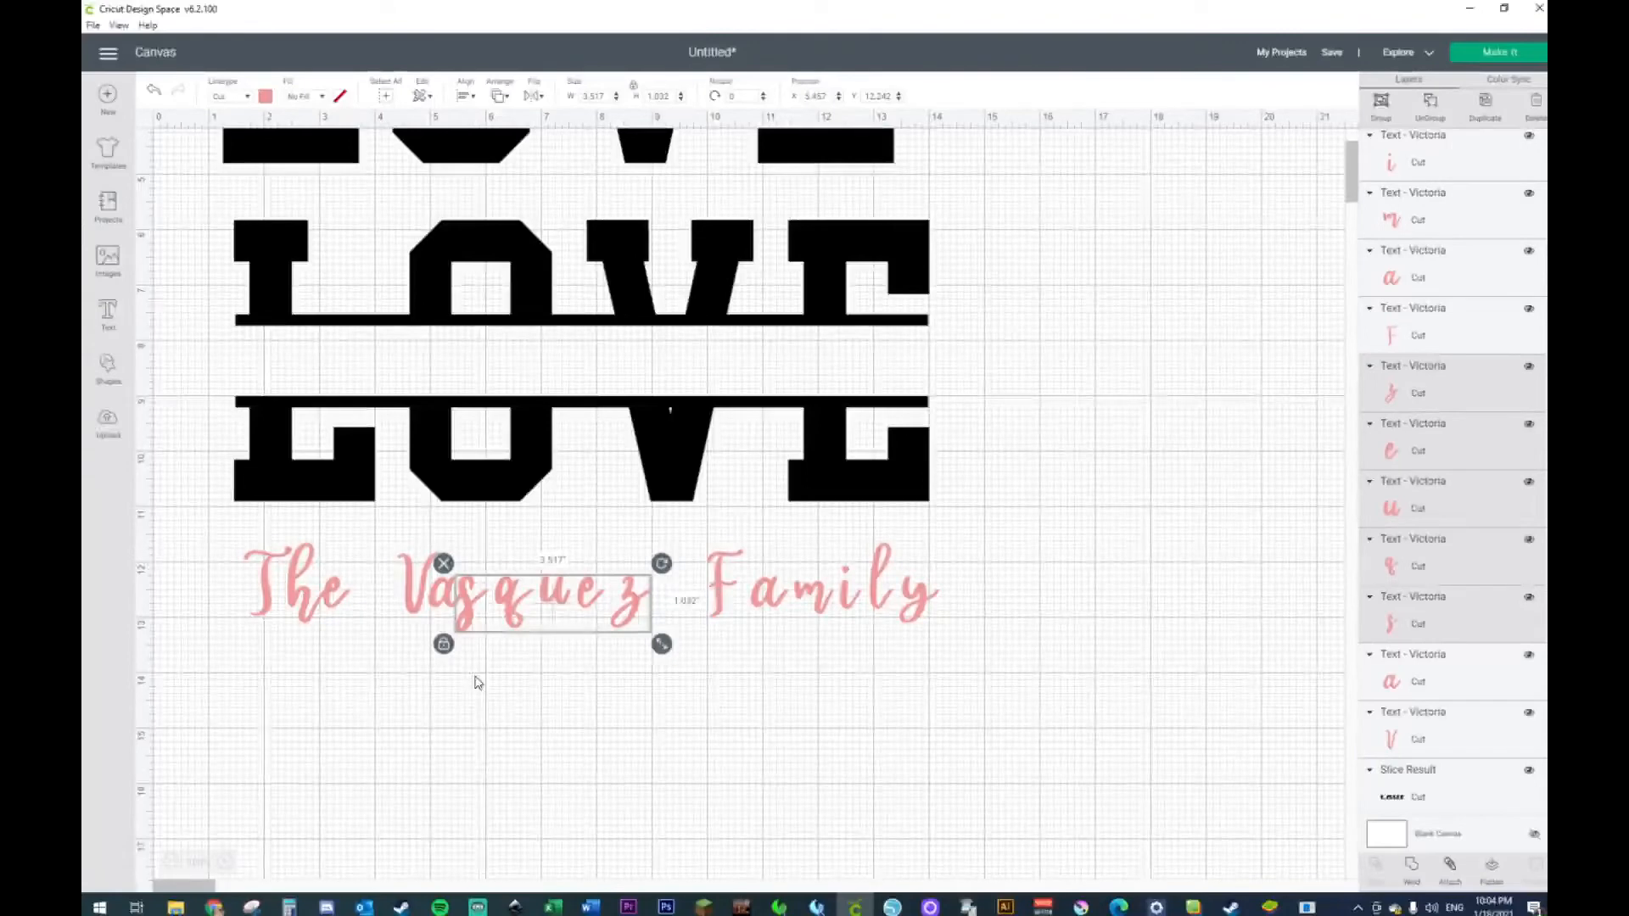
- Shift the surname's letters from the fourth onward, and again from the fifth onward, until each connects to the preceding letter
left_click(643, 701)
left_click_drag(675, 544, 490, 671)
key("Left")
key("Left")
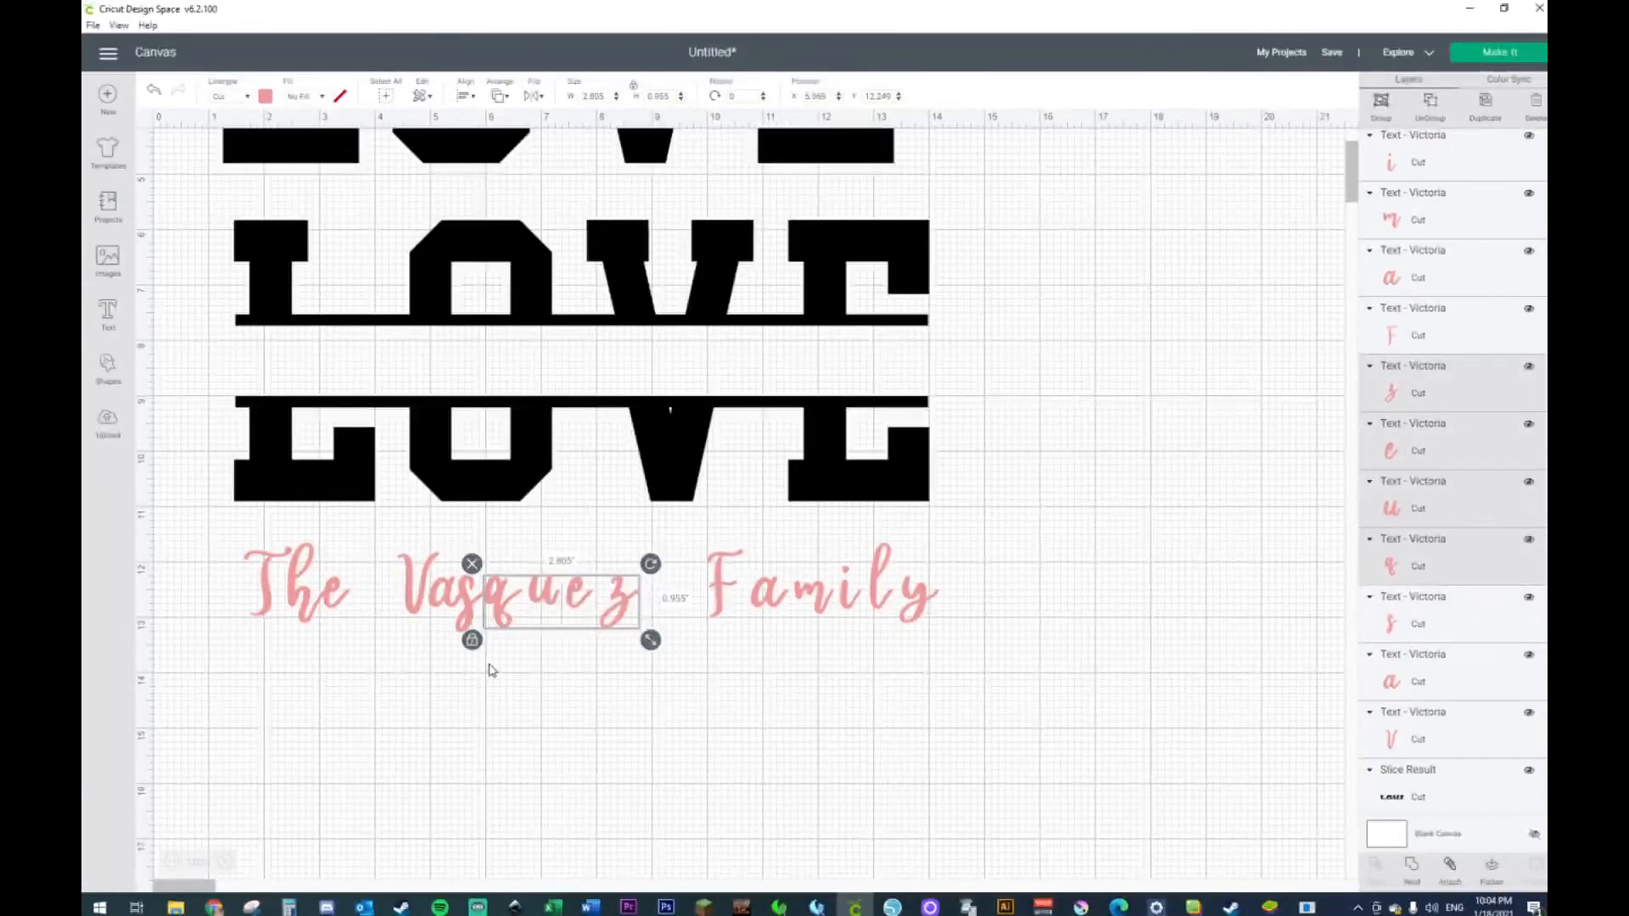
left_click(577, 753)
left_click_drag(638, 561, 535, 663)
key("Left")
key("Left")
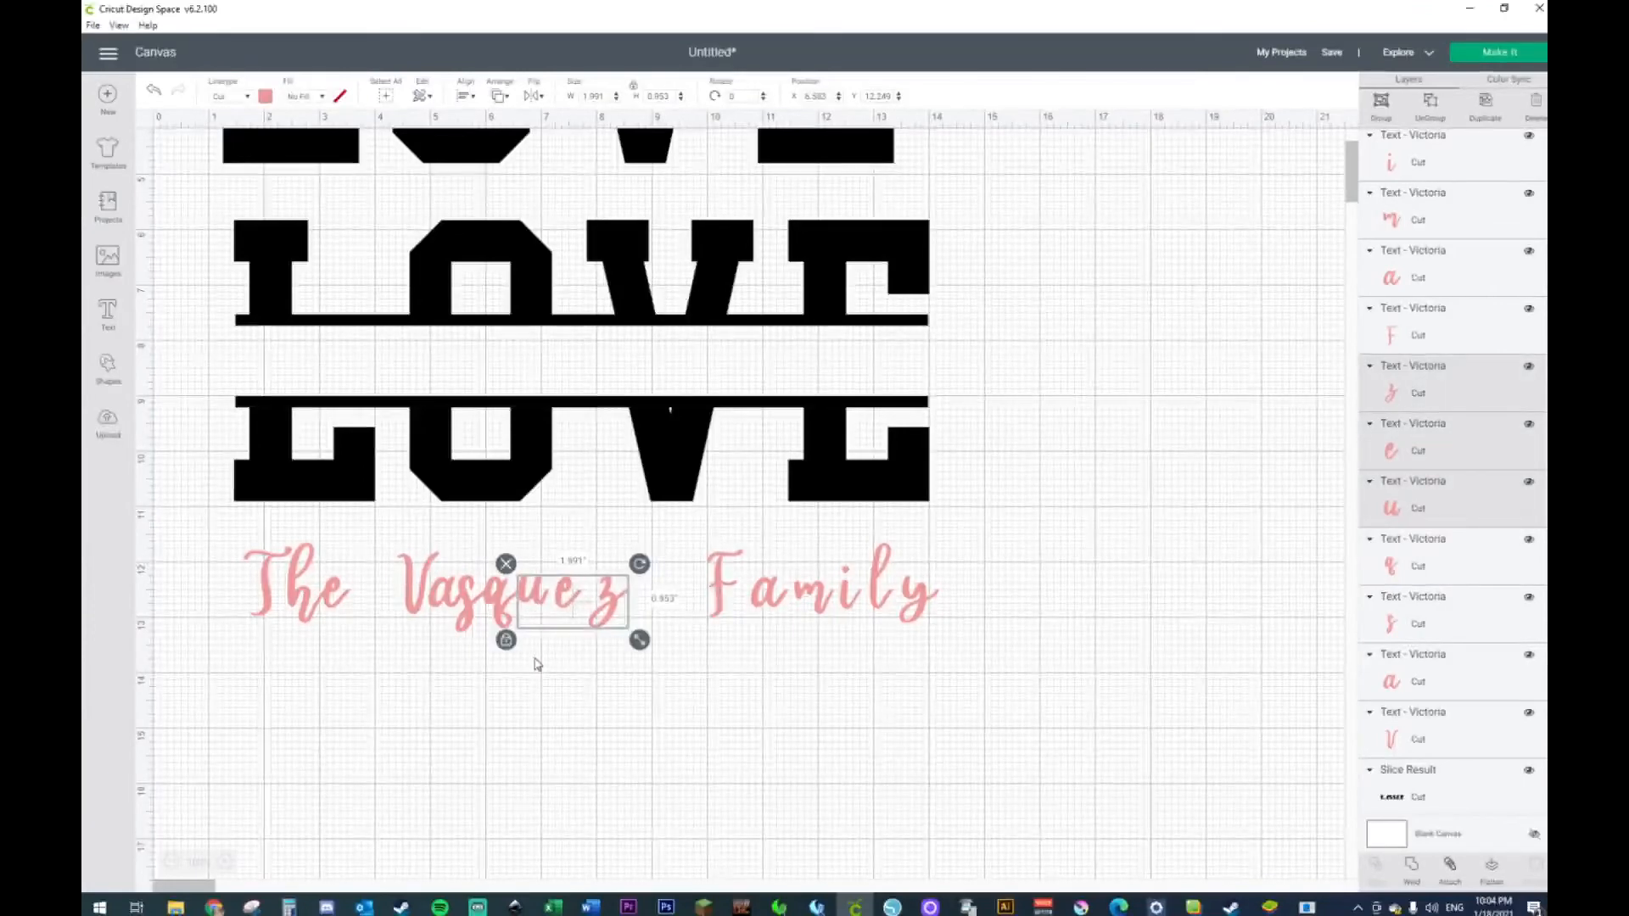
- Join the surname's last two letters to the preceding one, fit its final letter against them and raise that letter slightly
left_click(556, 692)
left_click_drag(636, 534, 557, 672)
key("Left")
key("Left")
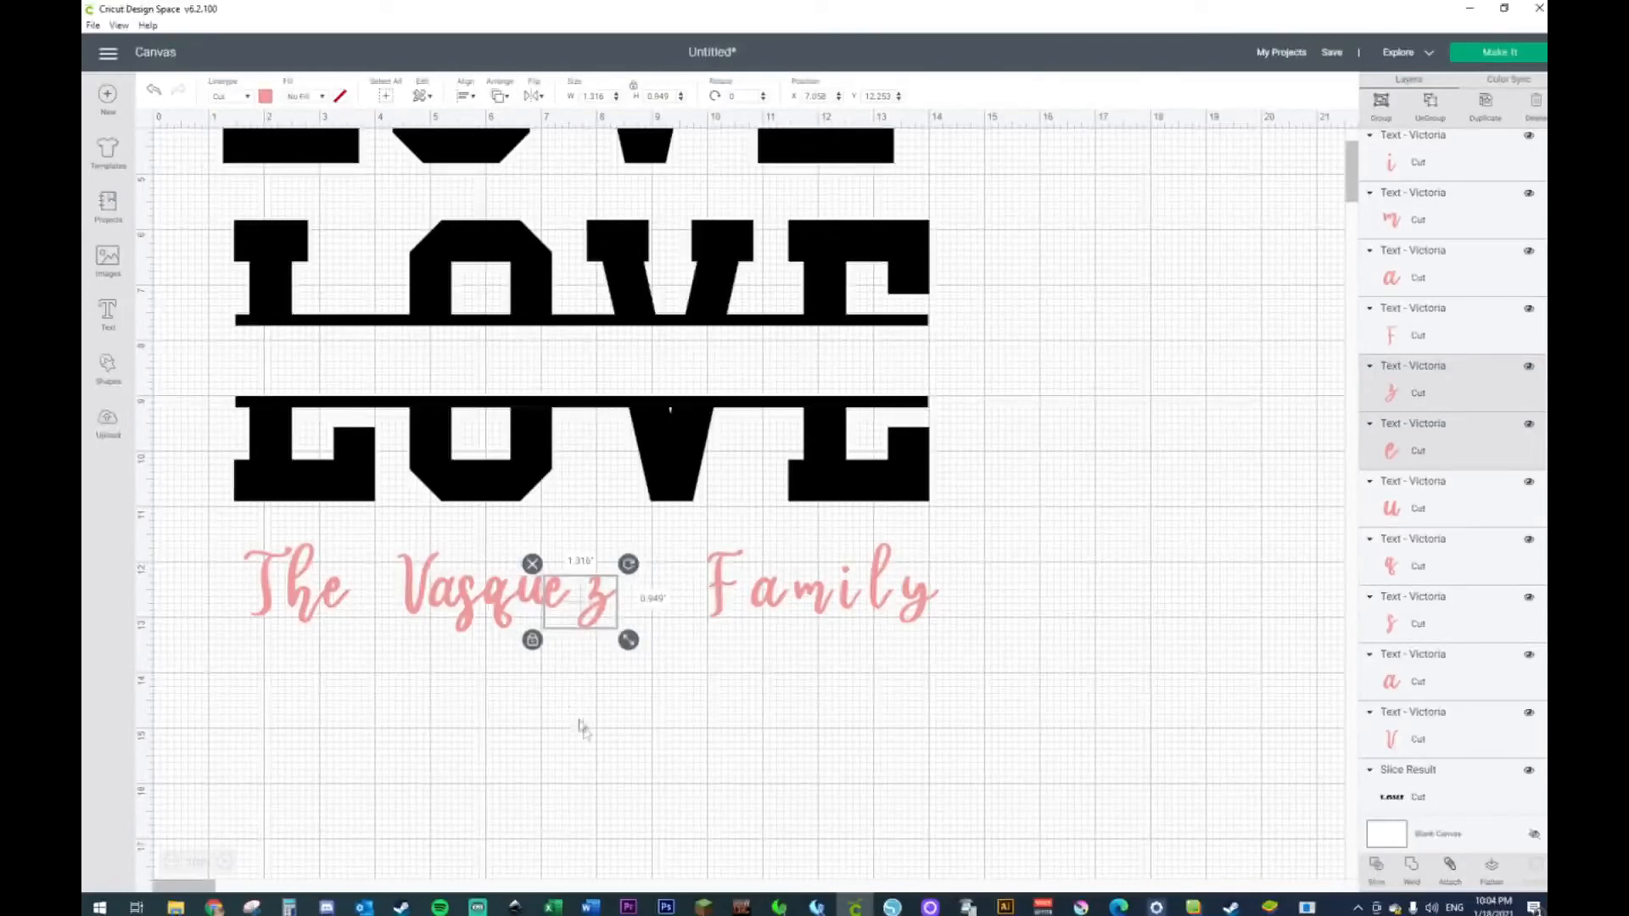
left_click(582, 727)
left_click_drag(672, 567, 574, 627)
key("Left")
key("Left")
key("Left")
key("Left")
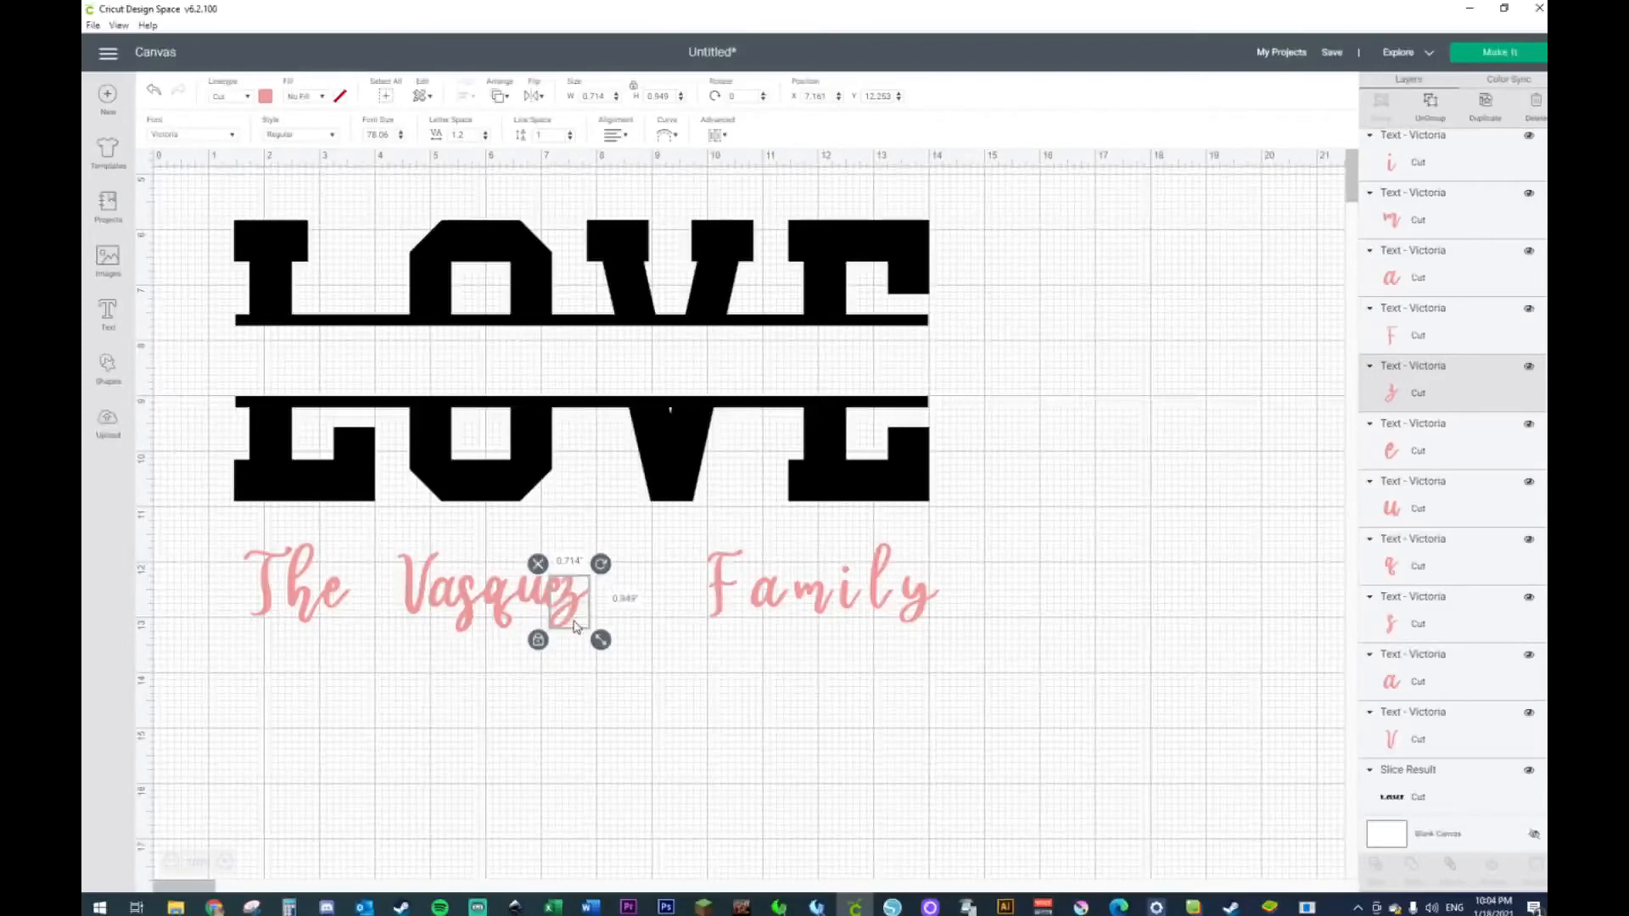
key("Up")
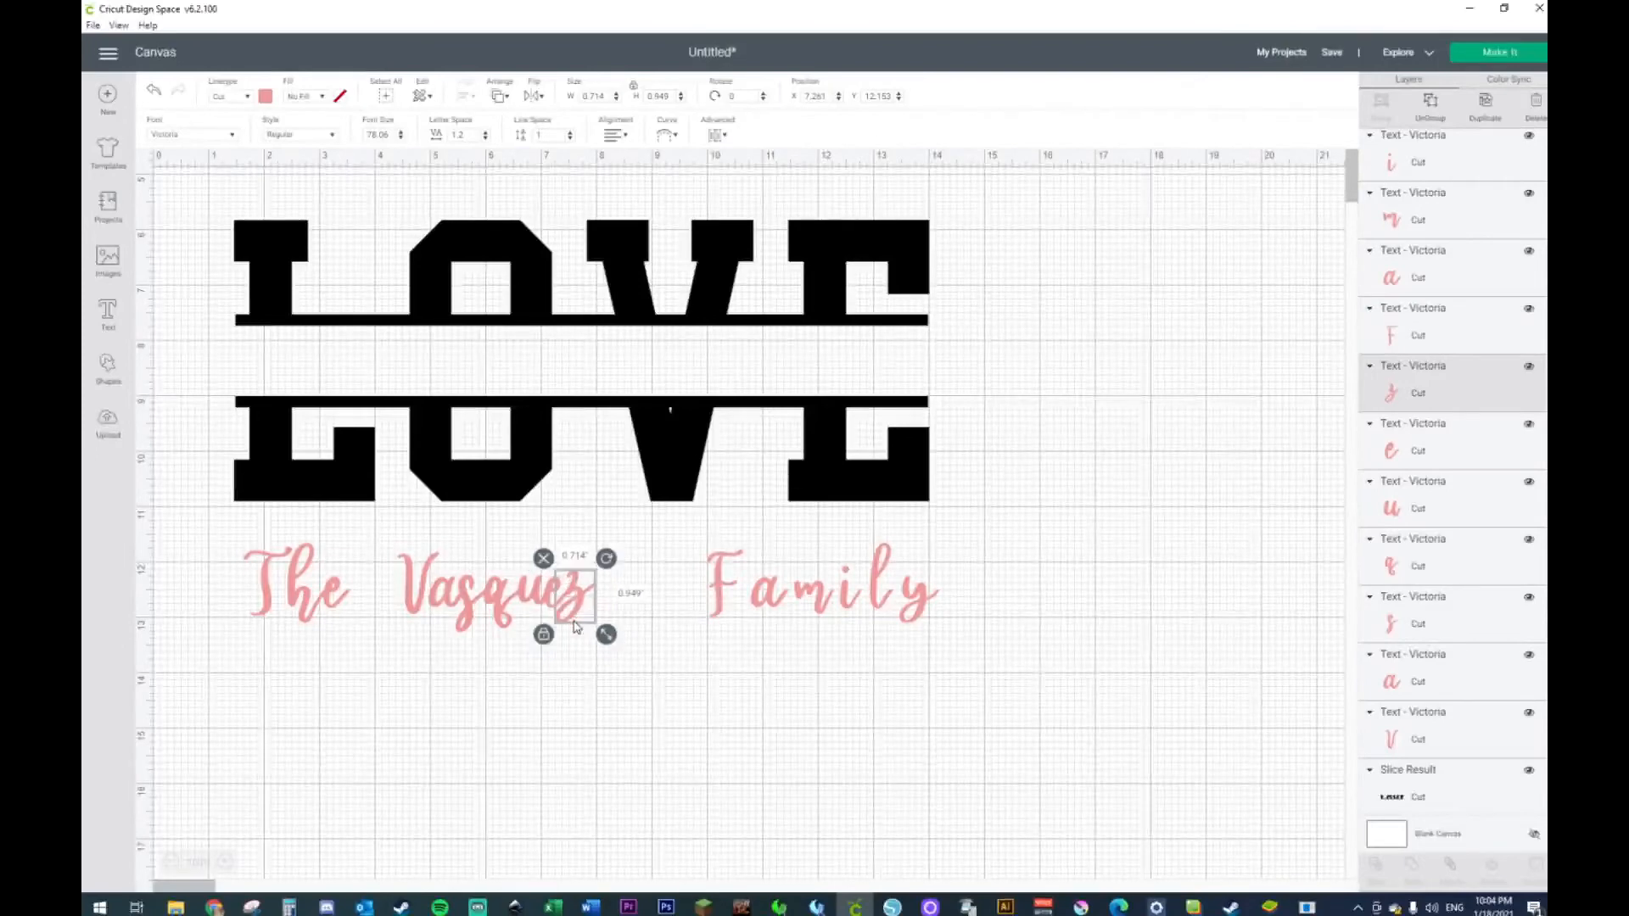
- Select all letters of the surname and weld them into one shape
left_click(653, 787)
left_click_drag(377, 532, 662, 678)
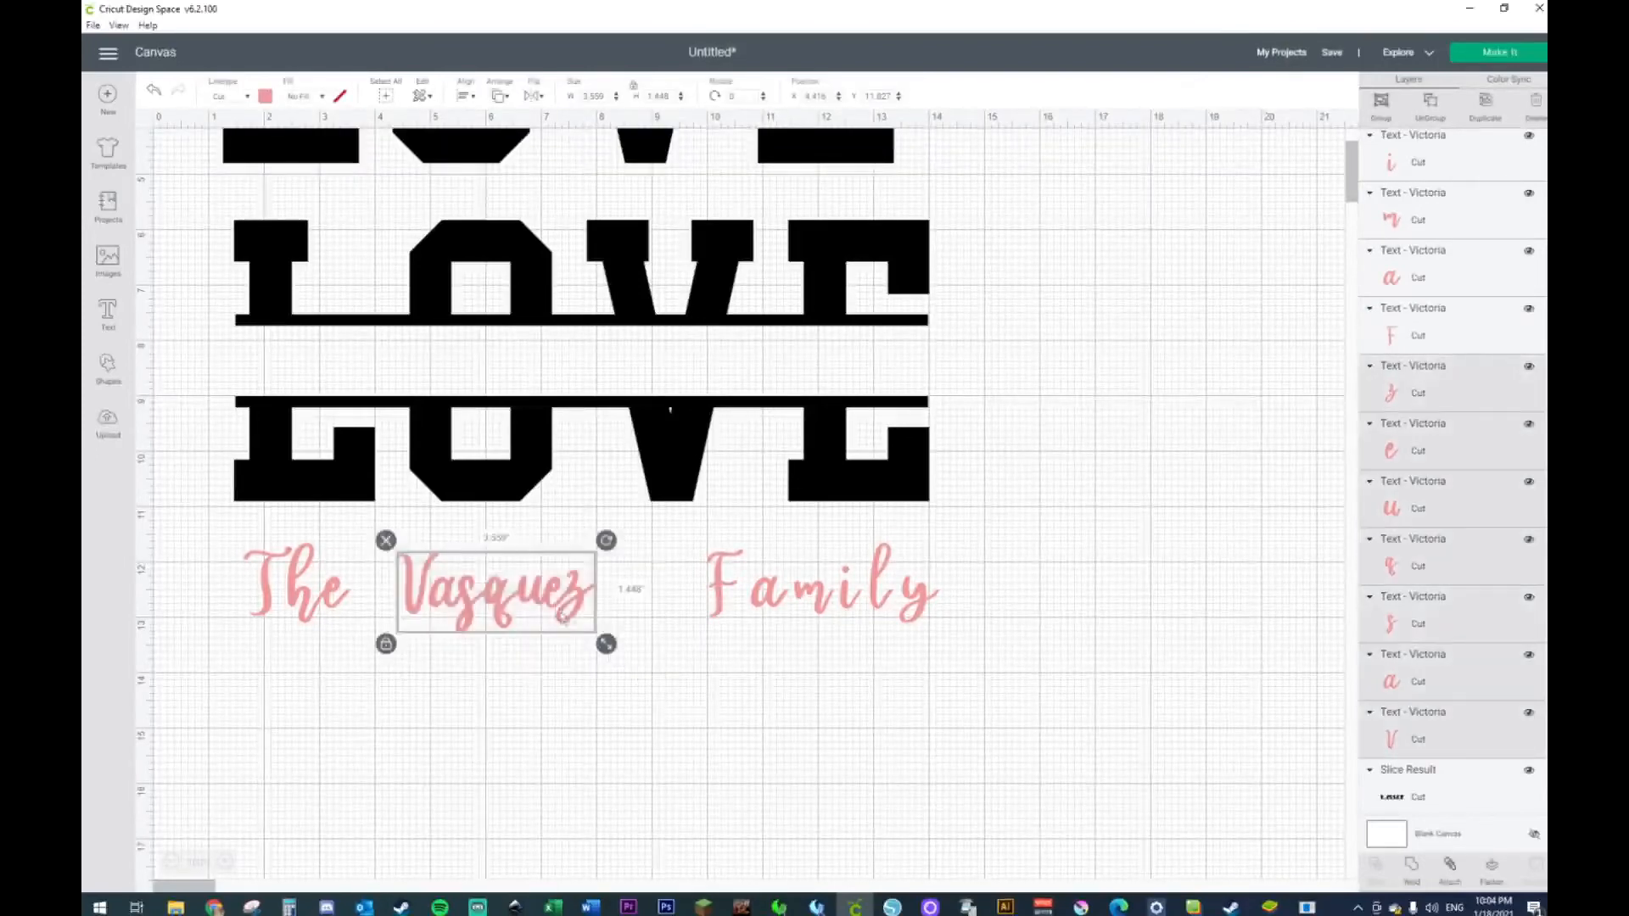
right_click(563, 616)
left_click(575, 752)
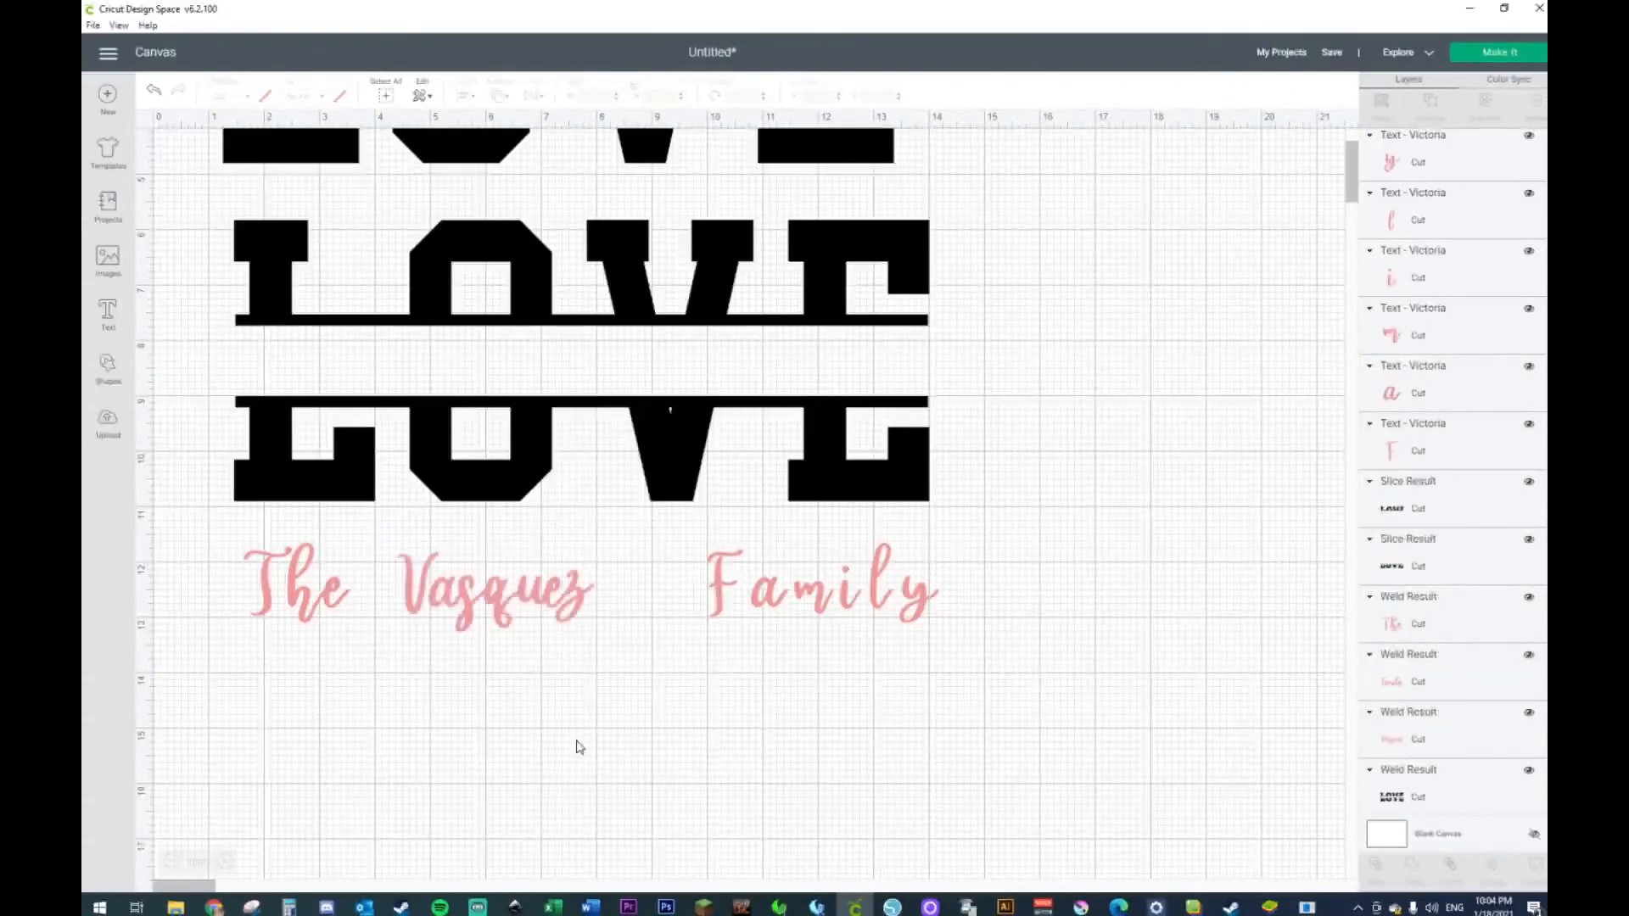
- Shift "amily" against the F of "Family", and shift "mily" against the a
left_click_drag(1010, 555, 771, 662)
key("Left")
key("Left")
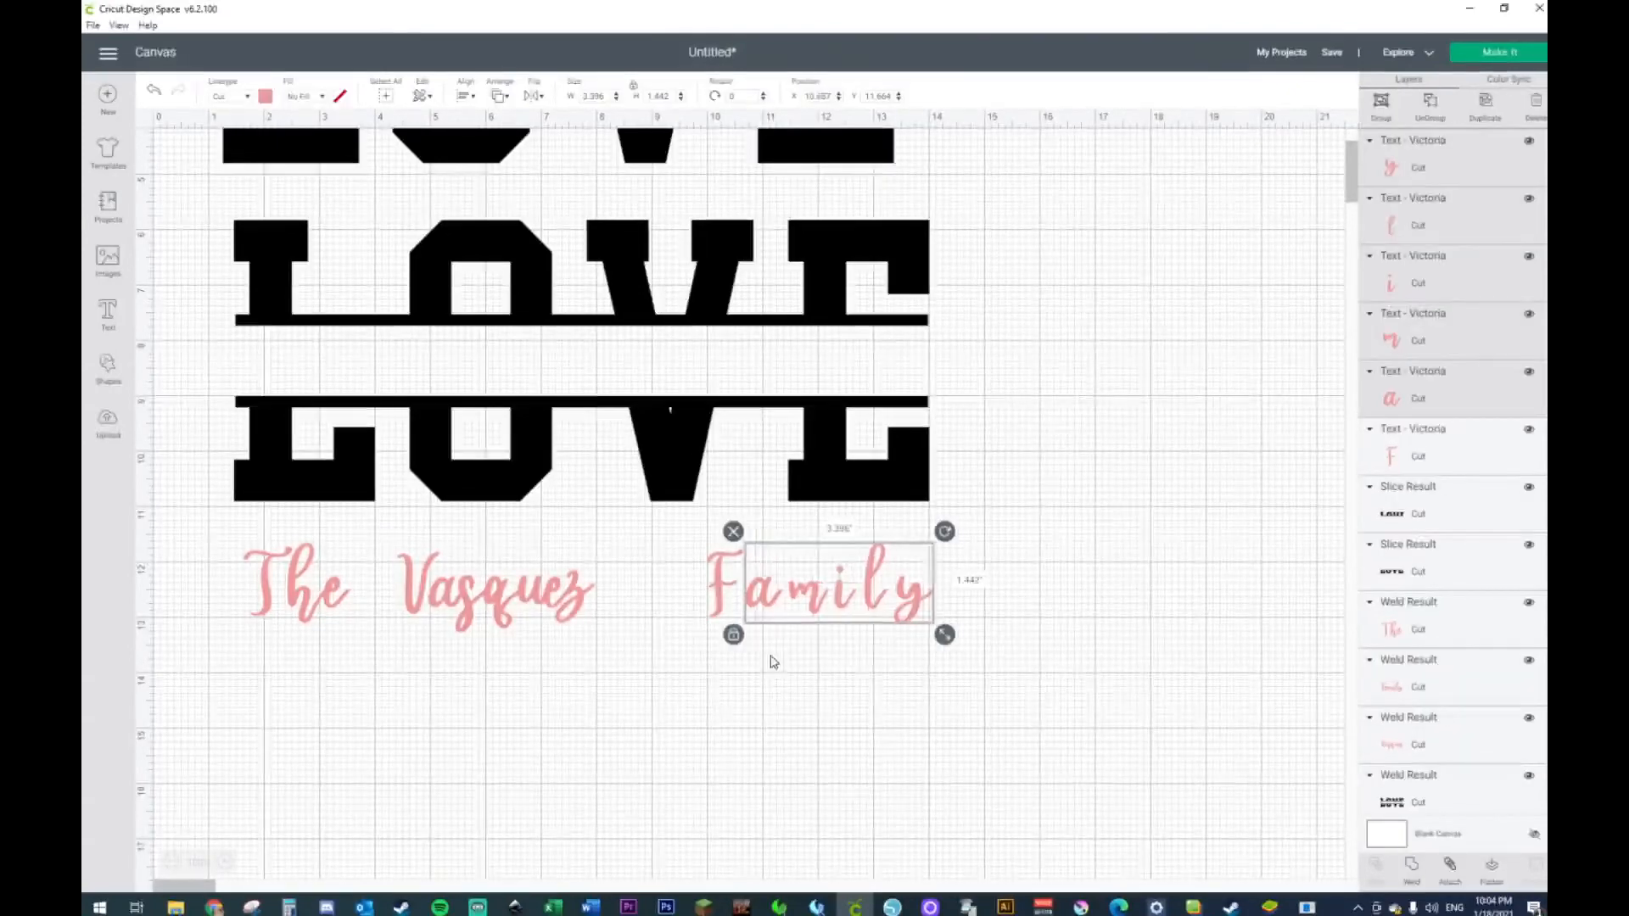
left_click(1055, 583)
left_click_drag(978, 520, 804, 682)
key("Left")
key("Left")
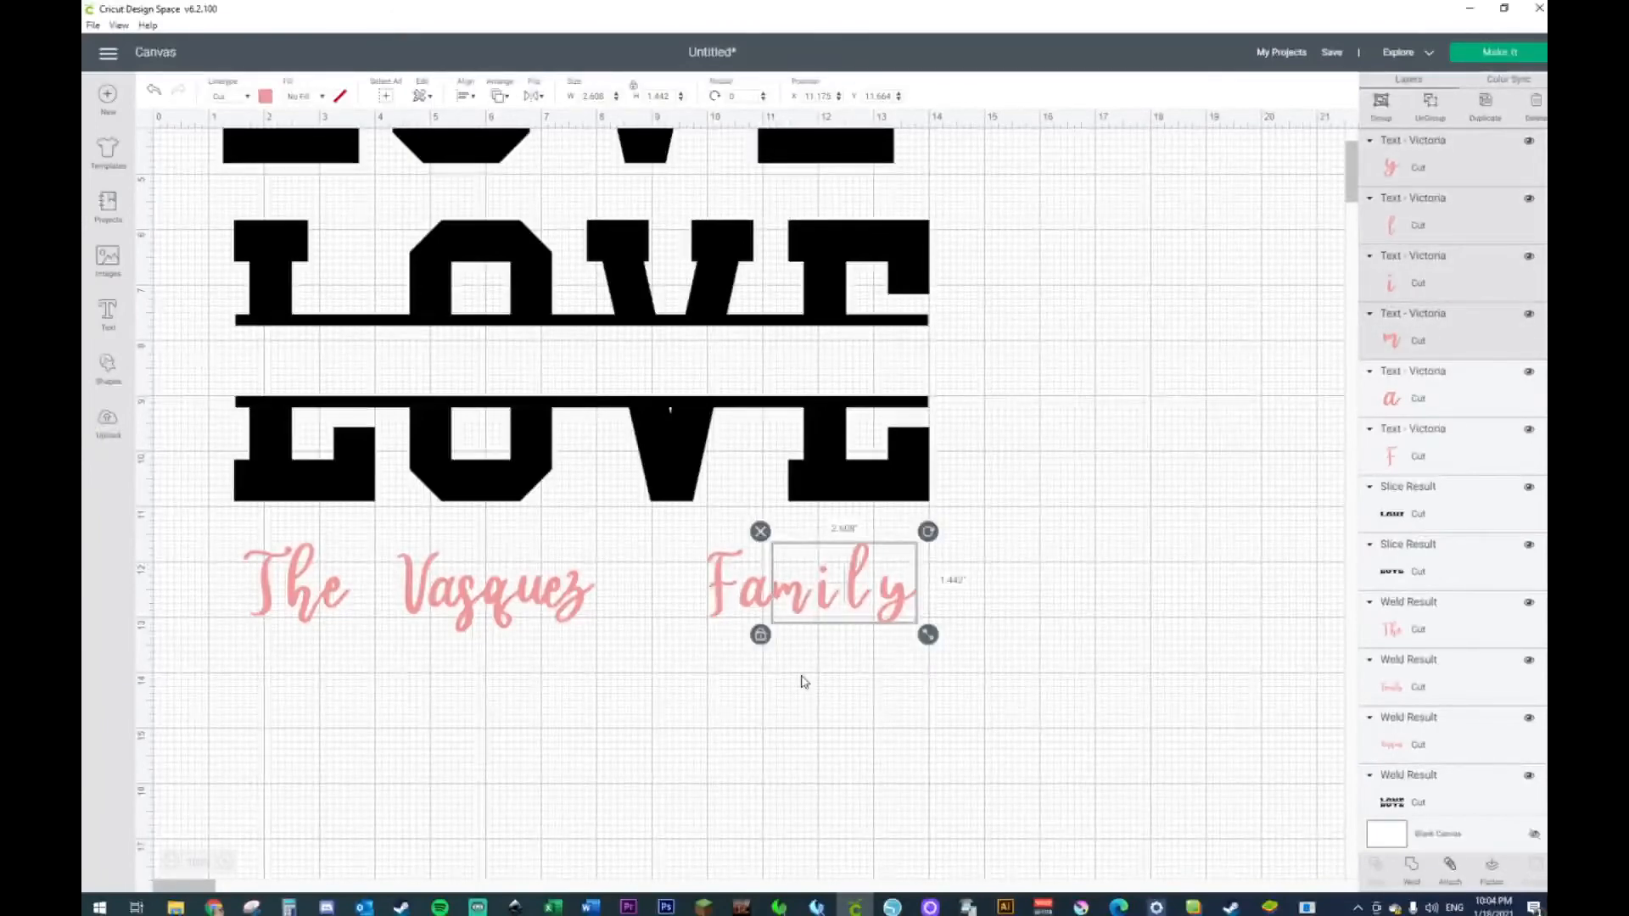
- Shift "ily" against the m of "Family", and shift "ly" against the i
left_click(960, 609)
left_click_drag(944, 531, 823, 666)
key("Left")
key("Left")
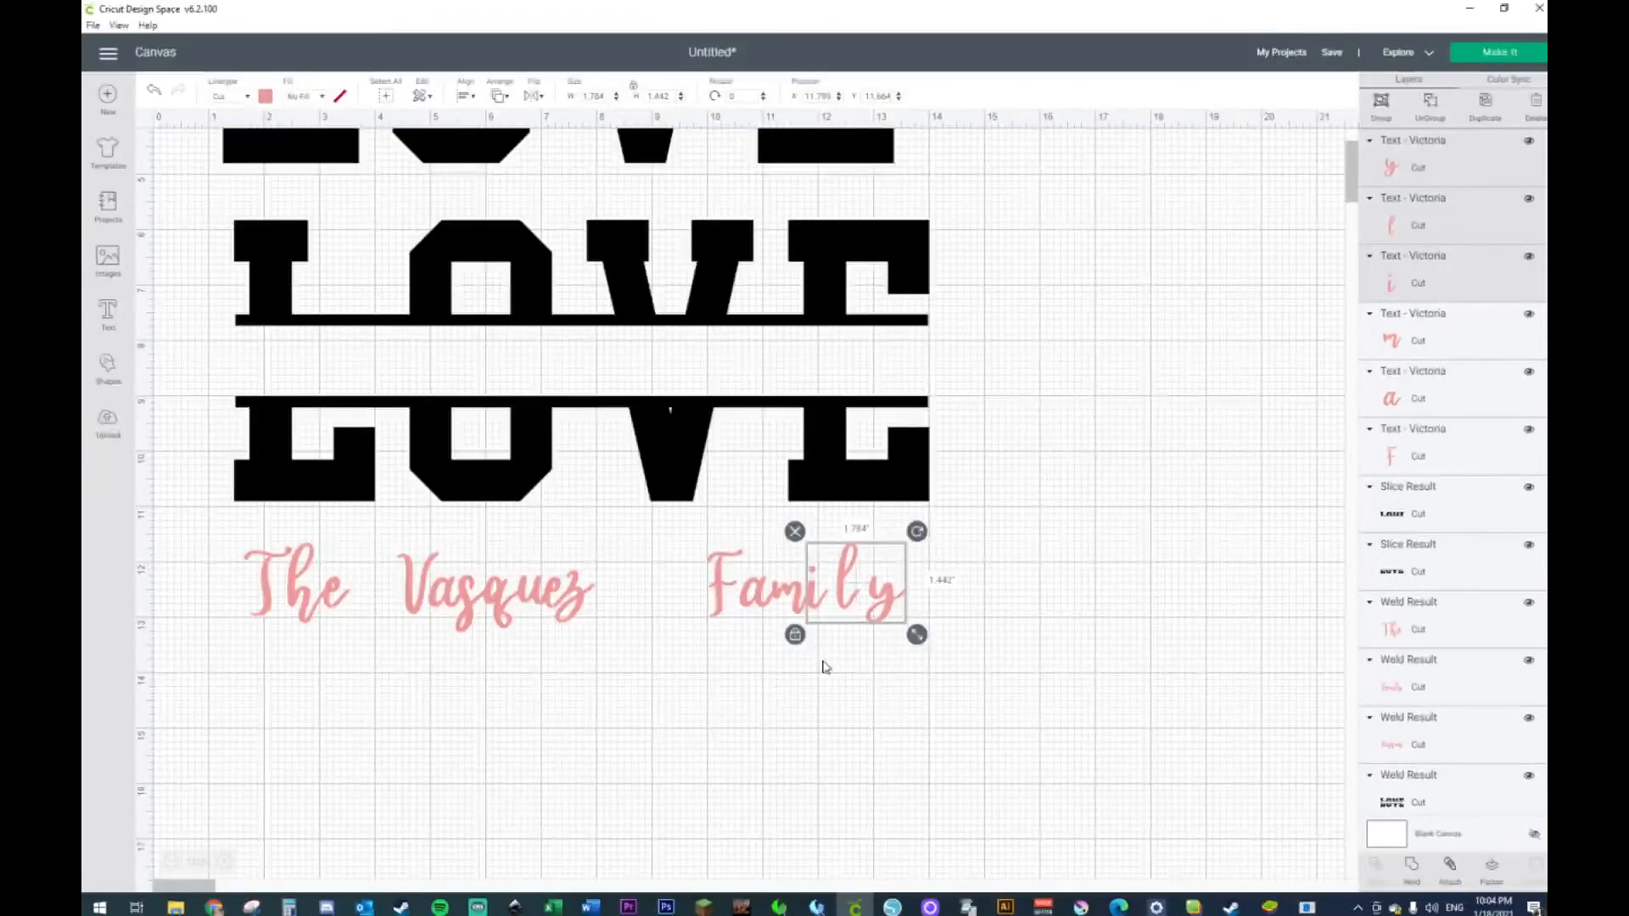
left_click(950, 598)
left_click_drag(947, 530, 836, 628)
key("Left")
key("Left")
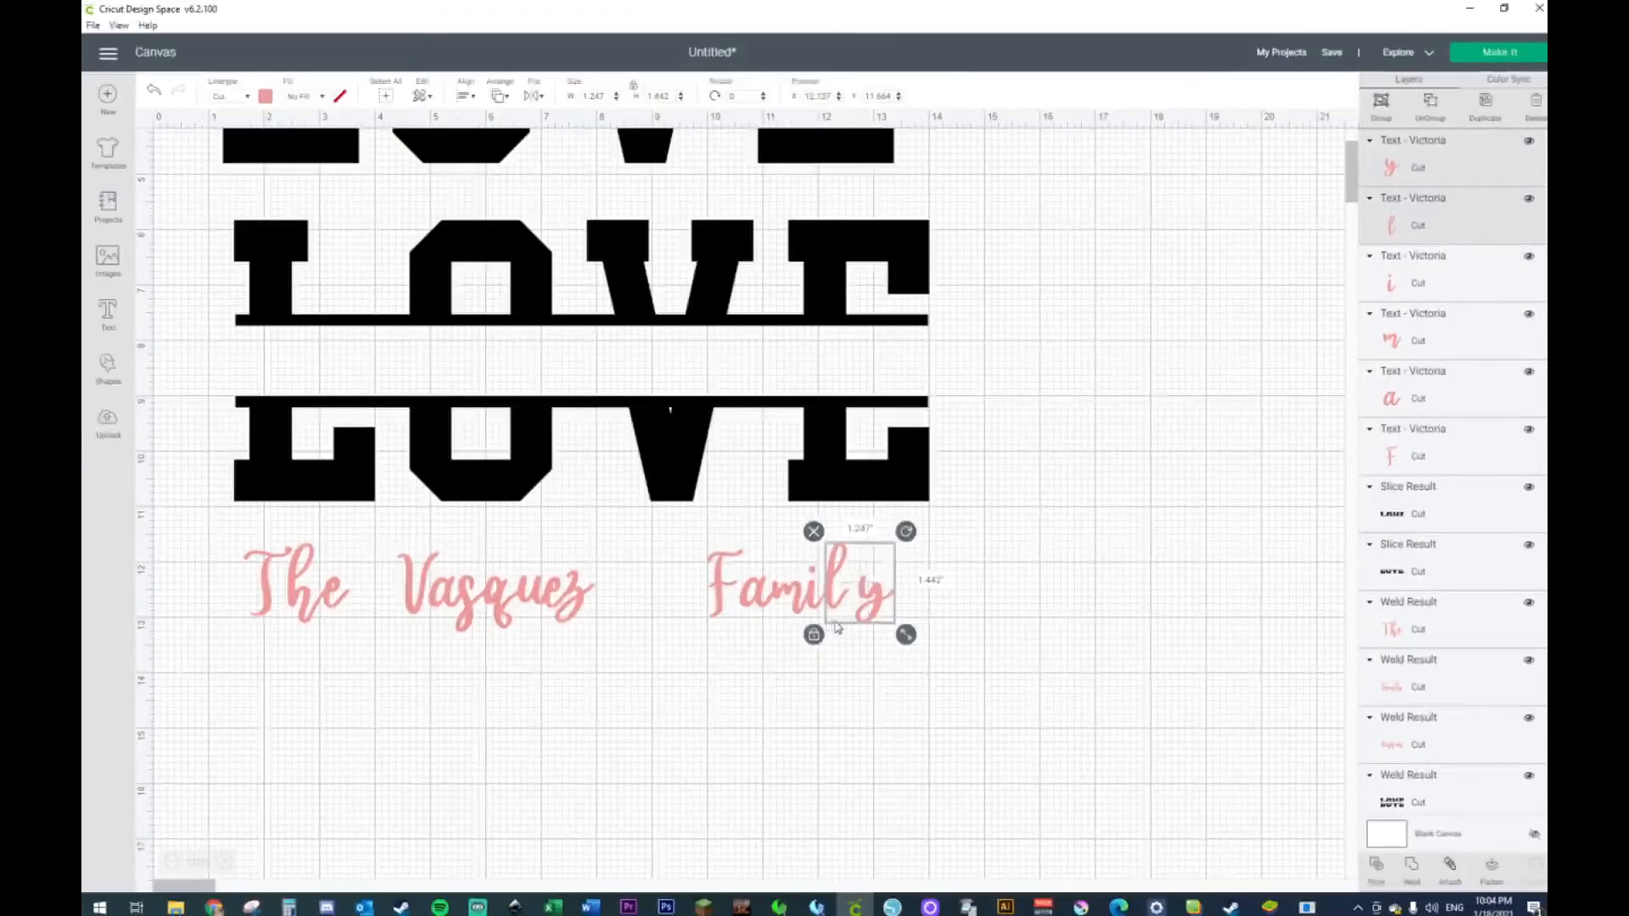
left_click(912, 594)
left_click(849, 617)
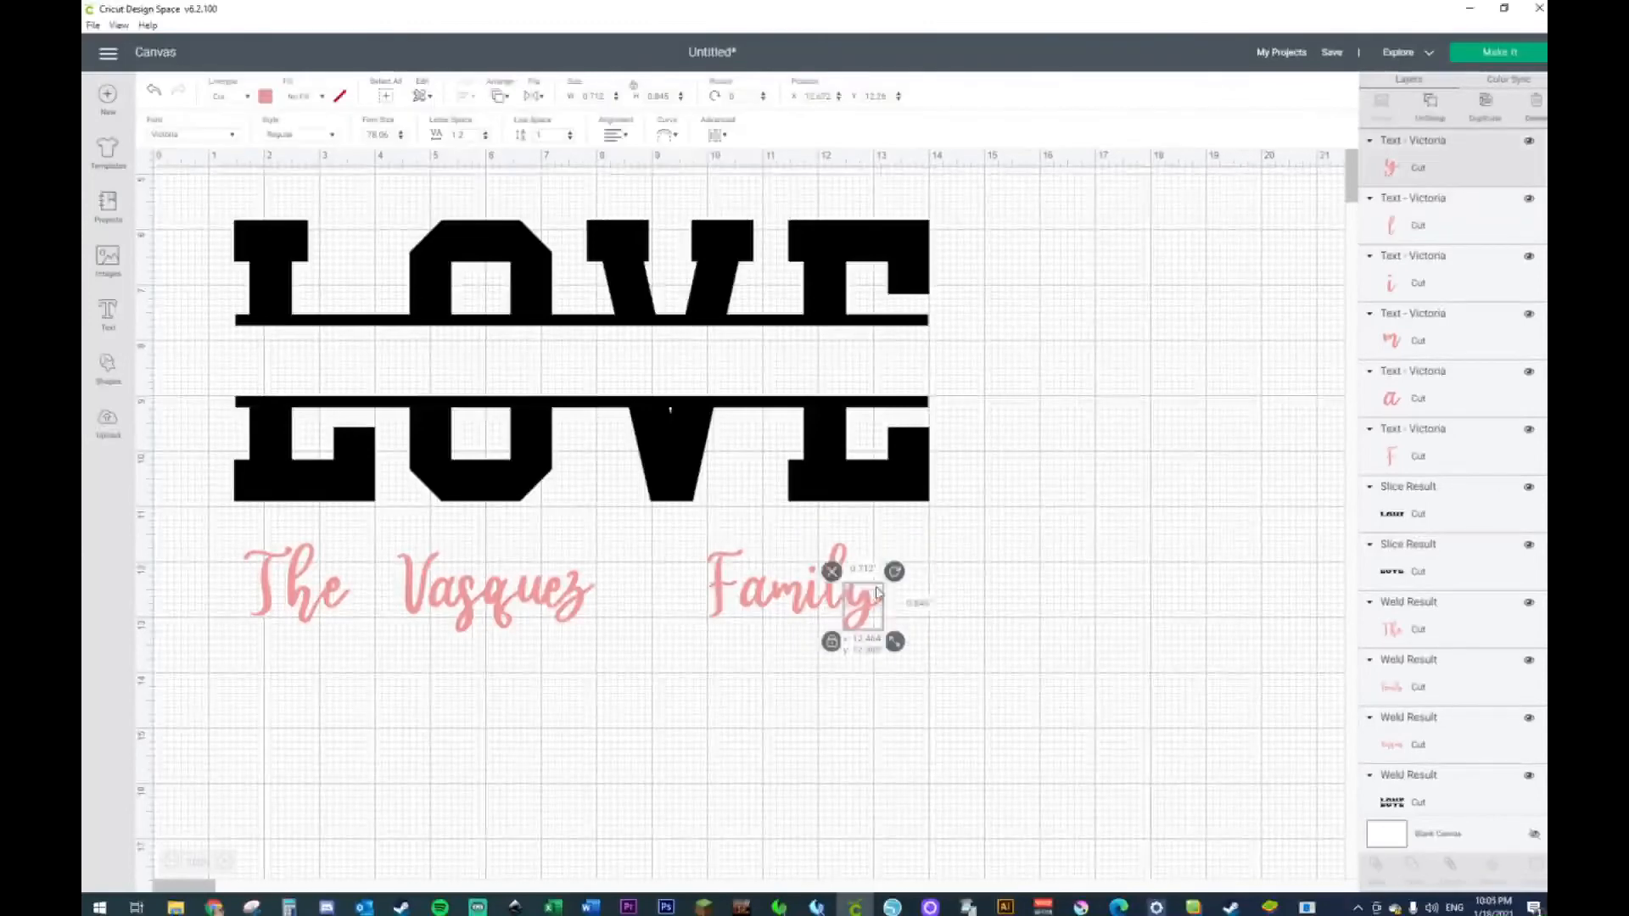
left_click(156, 92)
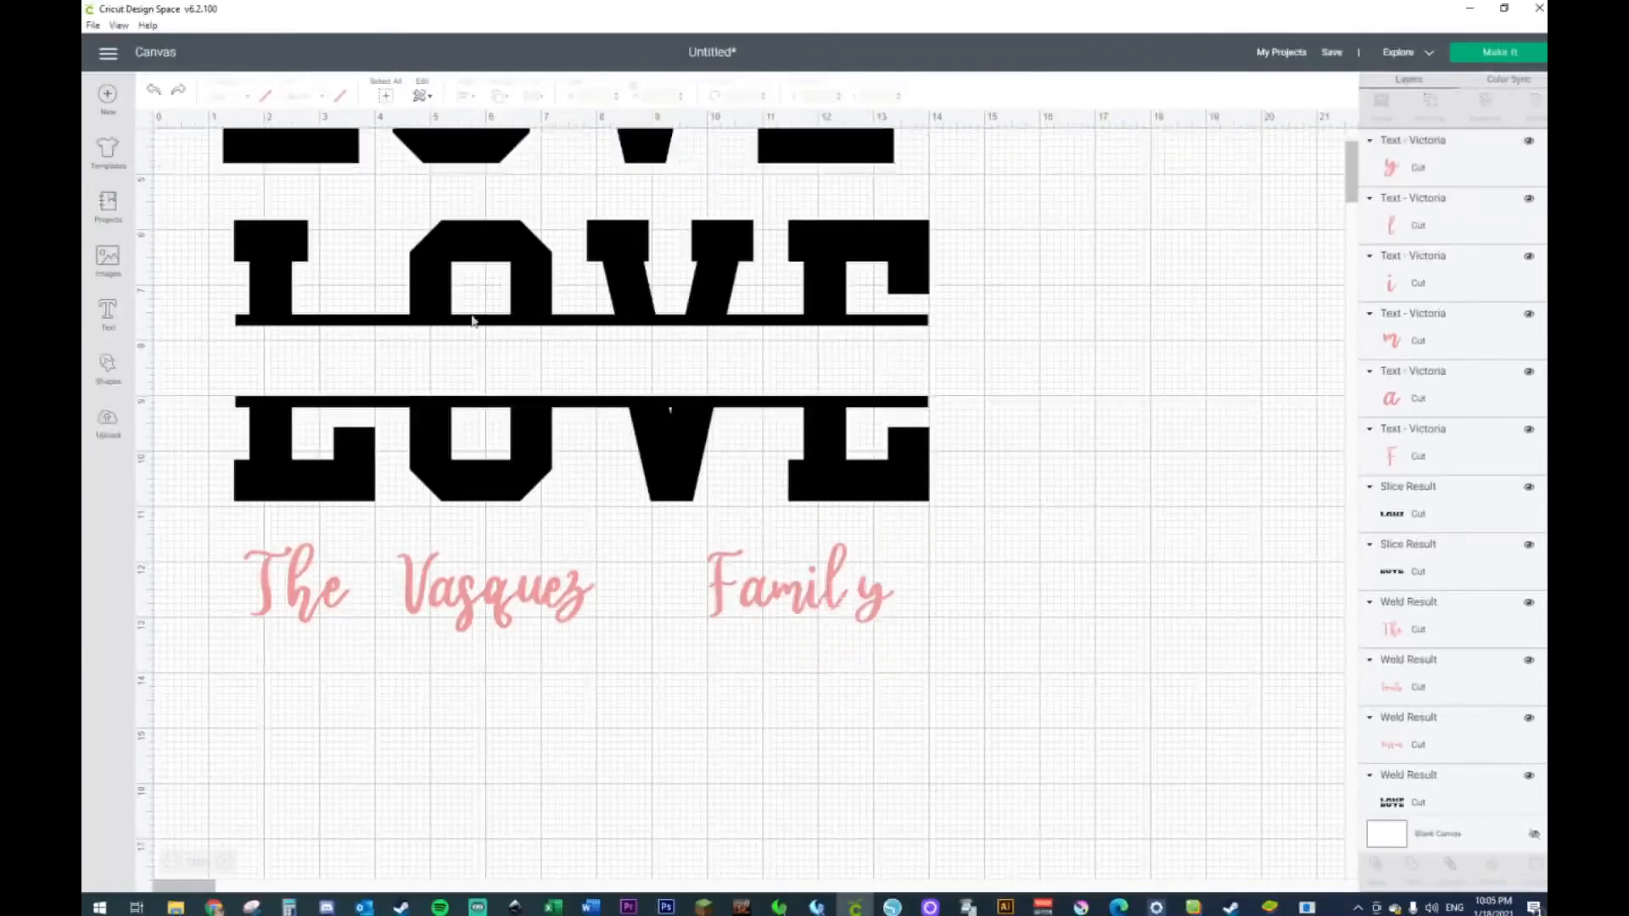
- Nudge the "y" of "Family" horizontally until it connects to the l
left_click(869, 606)
key("Left")
key("Left")
key("Left")
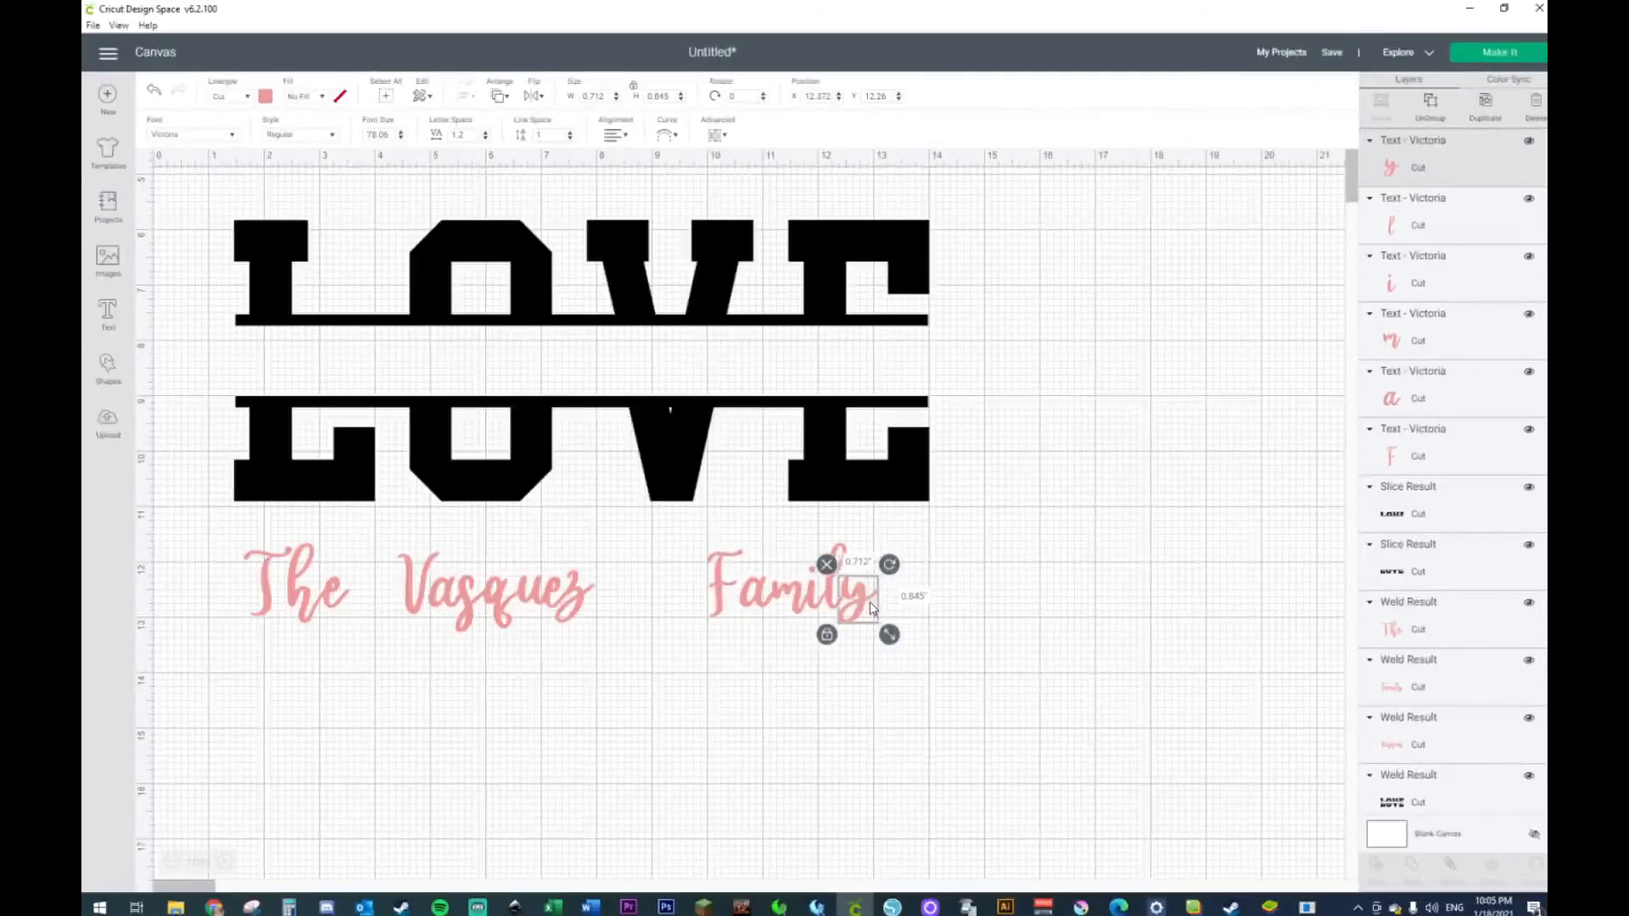
left_click(1067, 656)
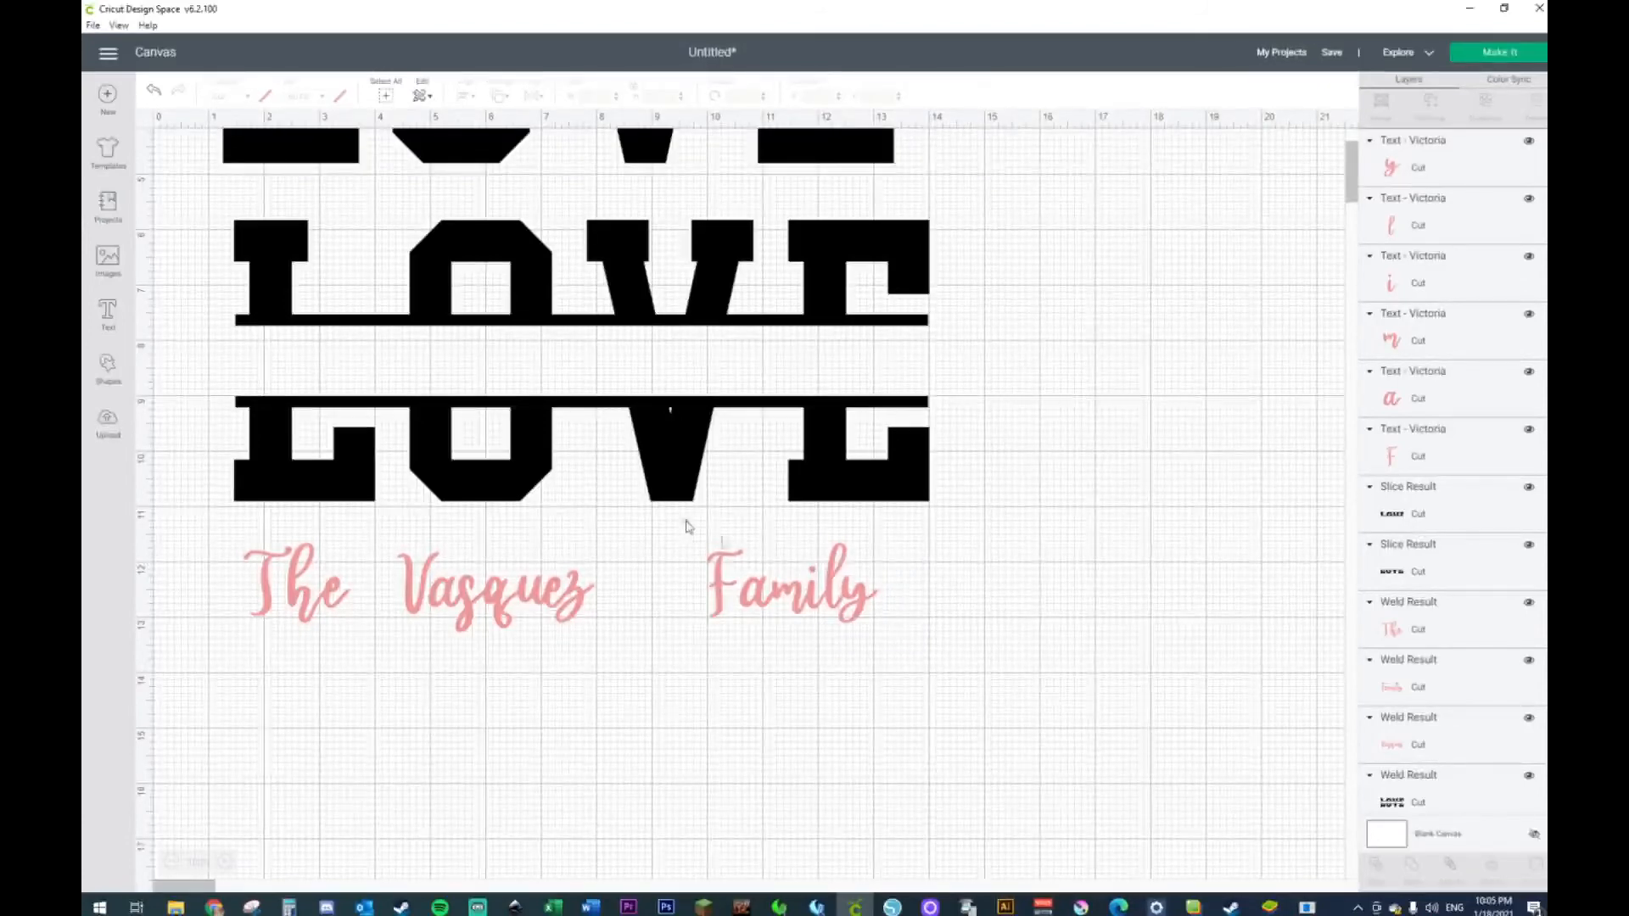
- Select all letters of "Family" and weld them into one shape
left_click_drag(684, 526, 934, 667)
right_click(802, 636)
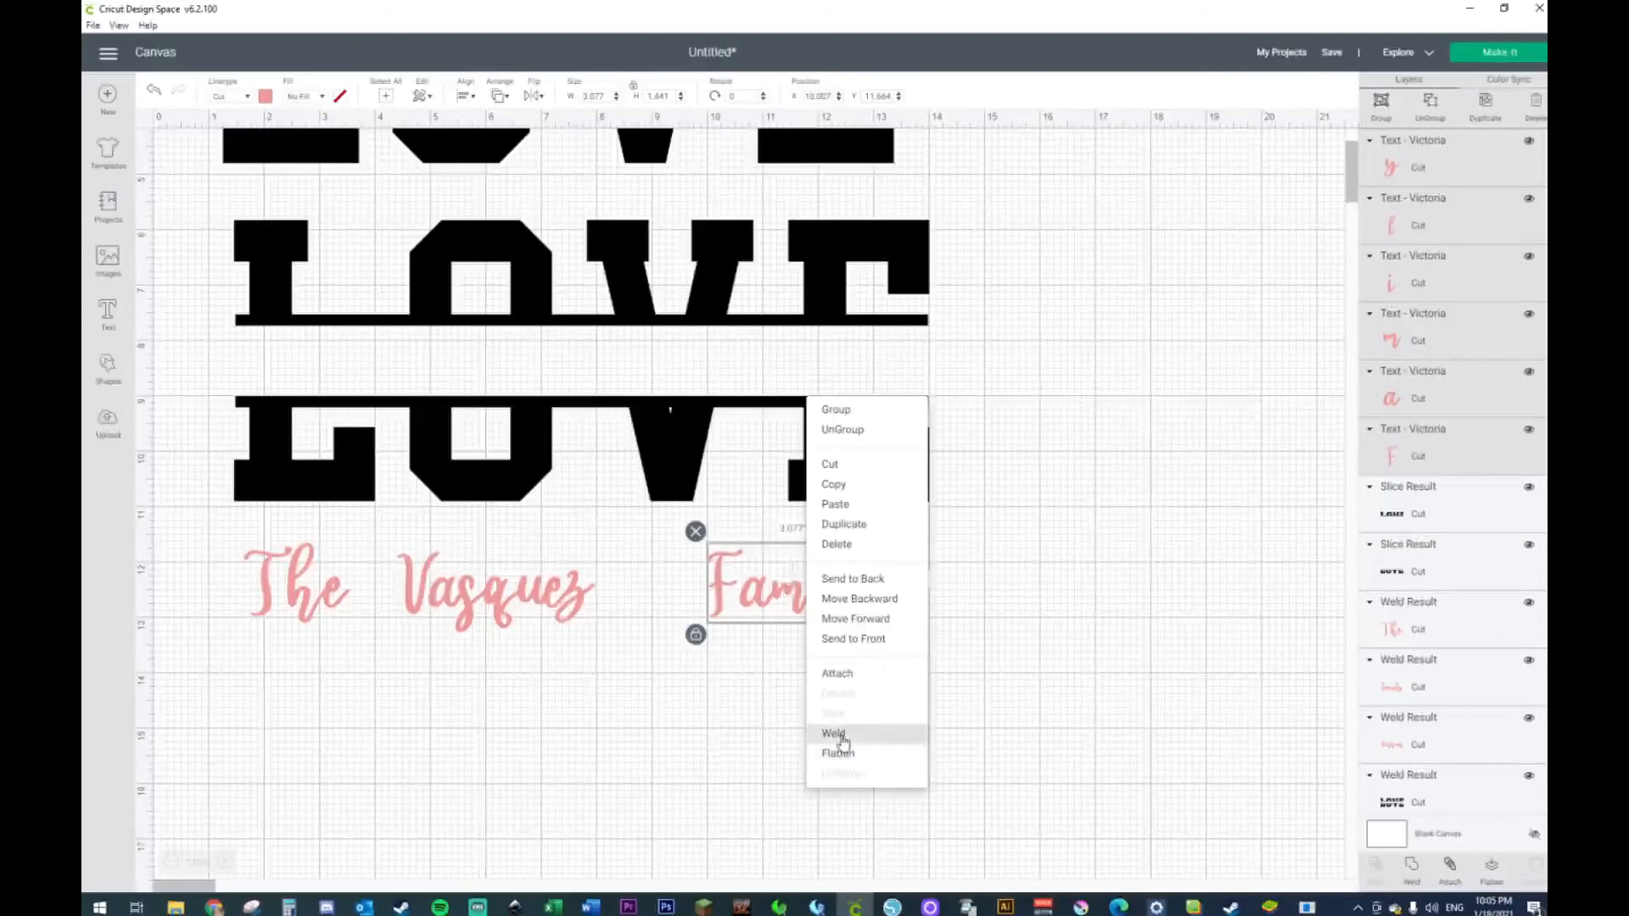
left_click(833, 734)
- Move the welded words "Family" and "The" closer to the surname between them
left_click(722, 608)
left_click_drag(722, 608, 673, 608)
left_click_drag(343, 598, 381, 596)
- Select the three welded words together, place them in the gap of the lower LOVE and enlarge them slightly to fill it
left_click_drag(251, 538, 797, 674)
left_click_drag(711, 627, 902, 438)
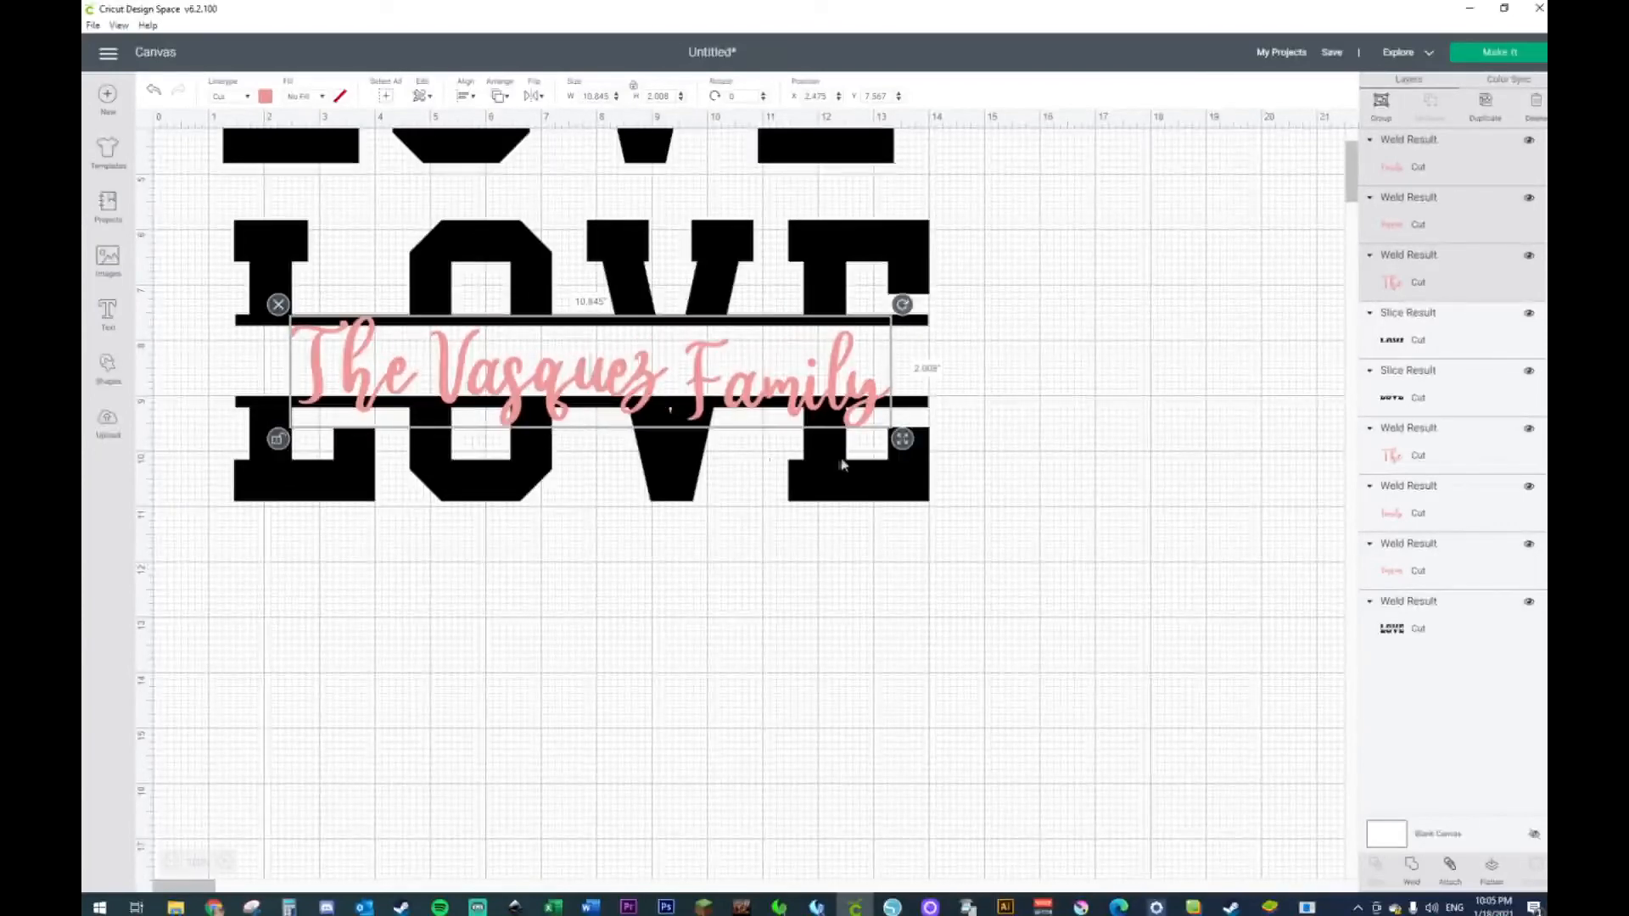
left_click_drag(897, 447, 923, 442)
left_click_drag(814, 388, 790, 386)
- Raise "Family" slightly and fine-tune the surname's position so the three words line up across the gap
left_click(1099, 400)
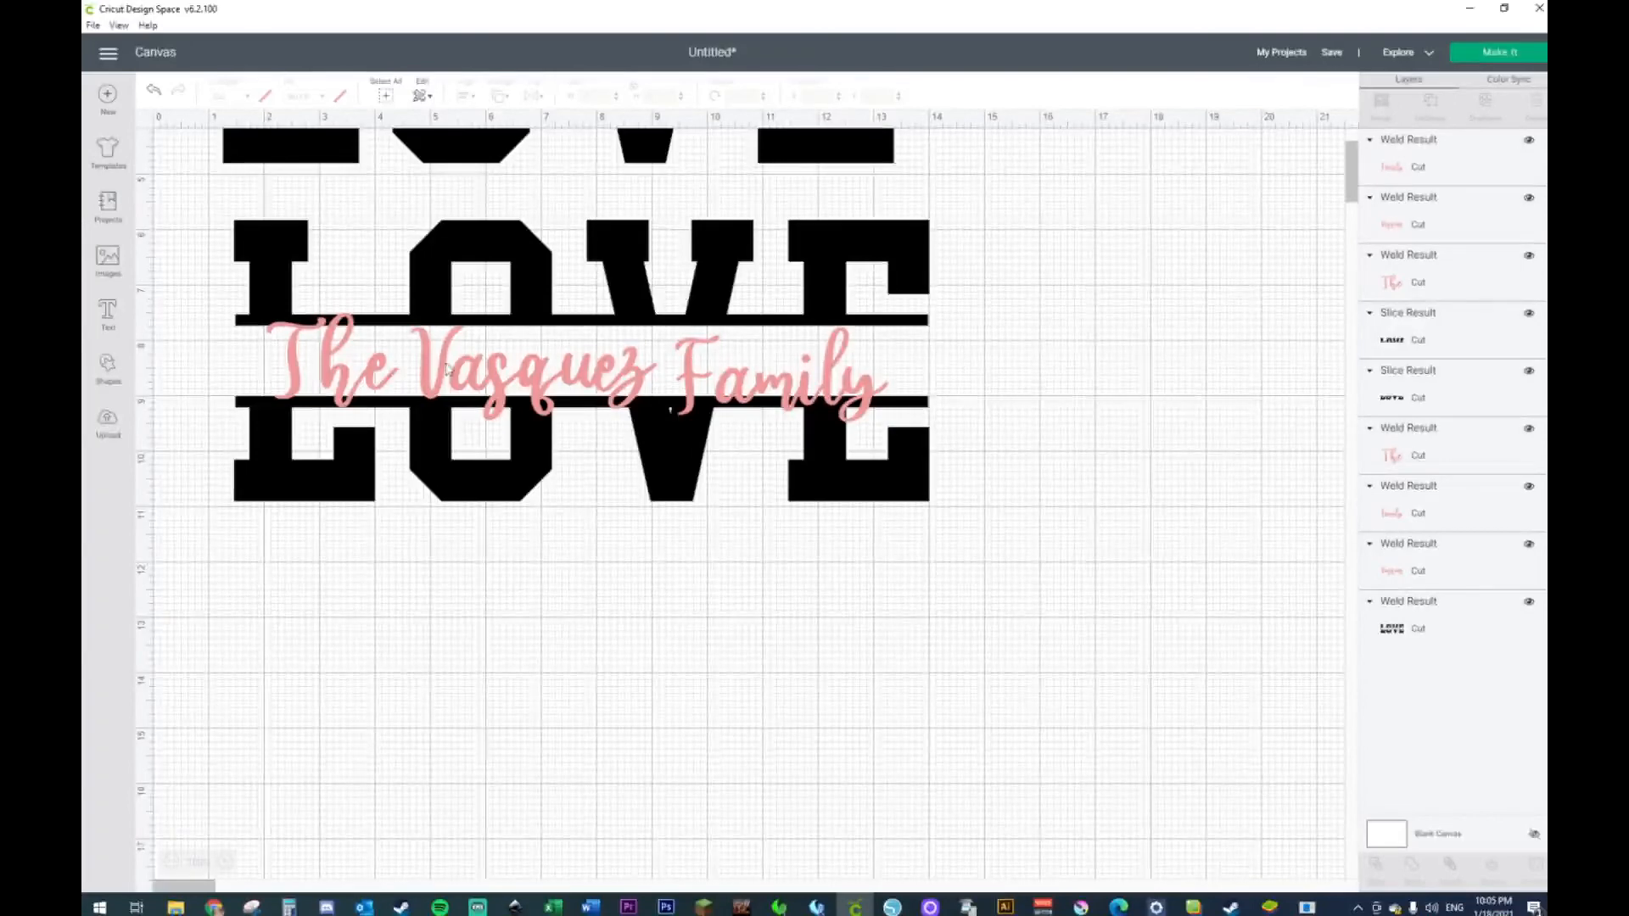
left_click(735, 384)
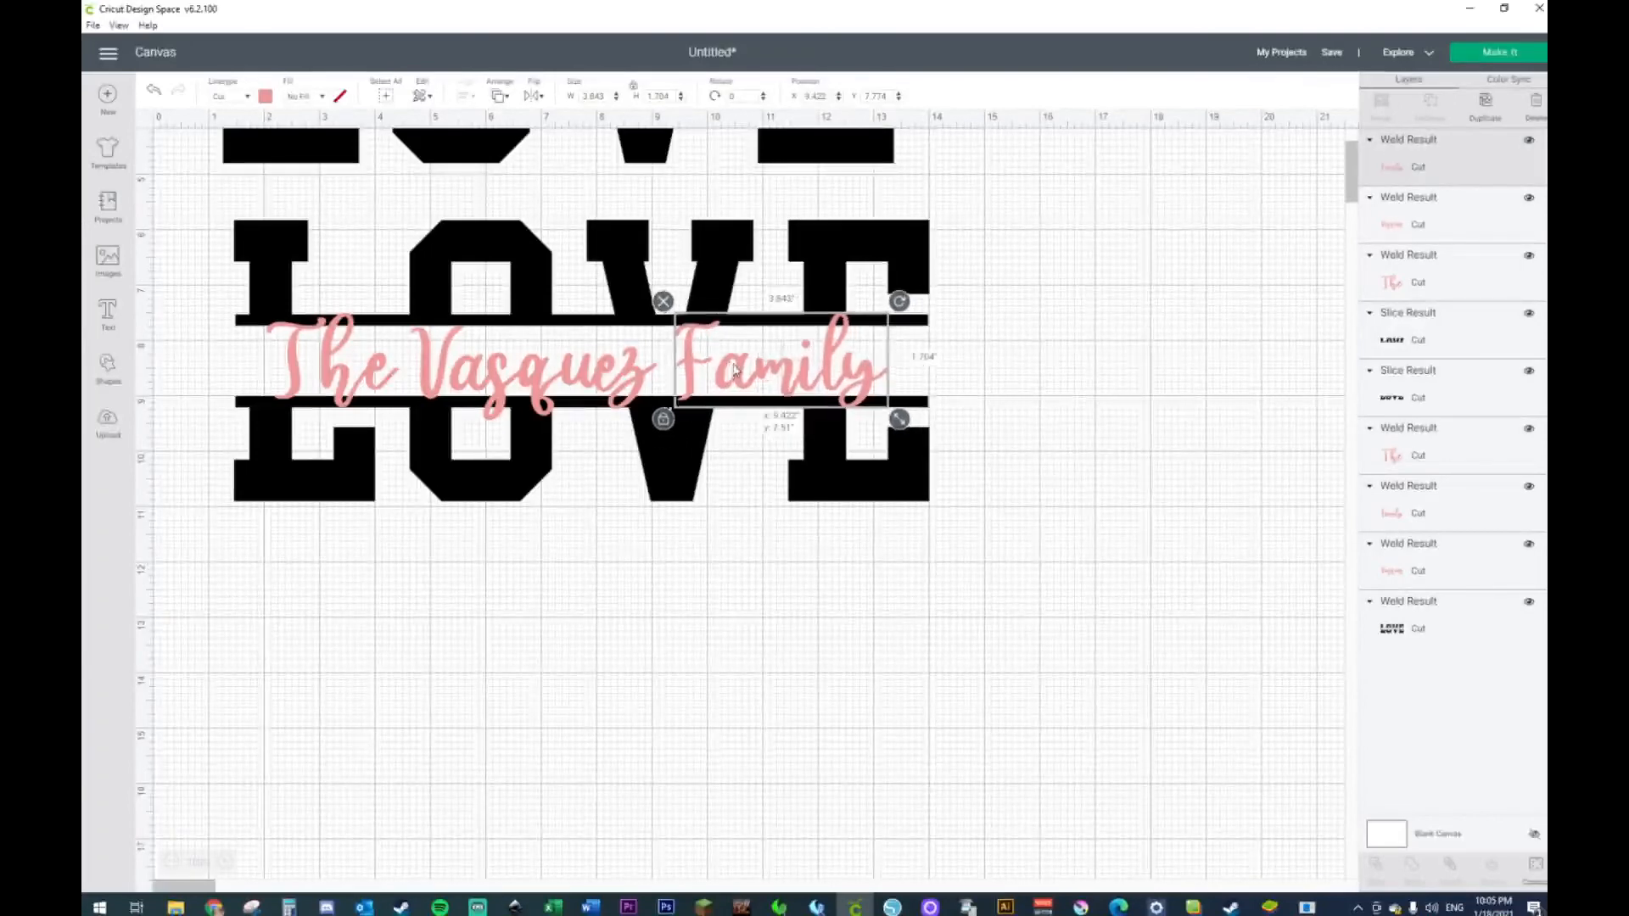
left_click_drag(517, 380, 525, 380)
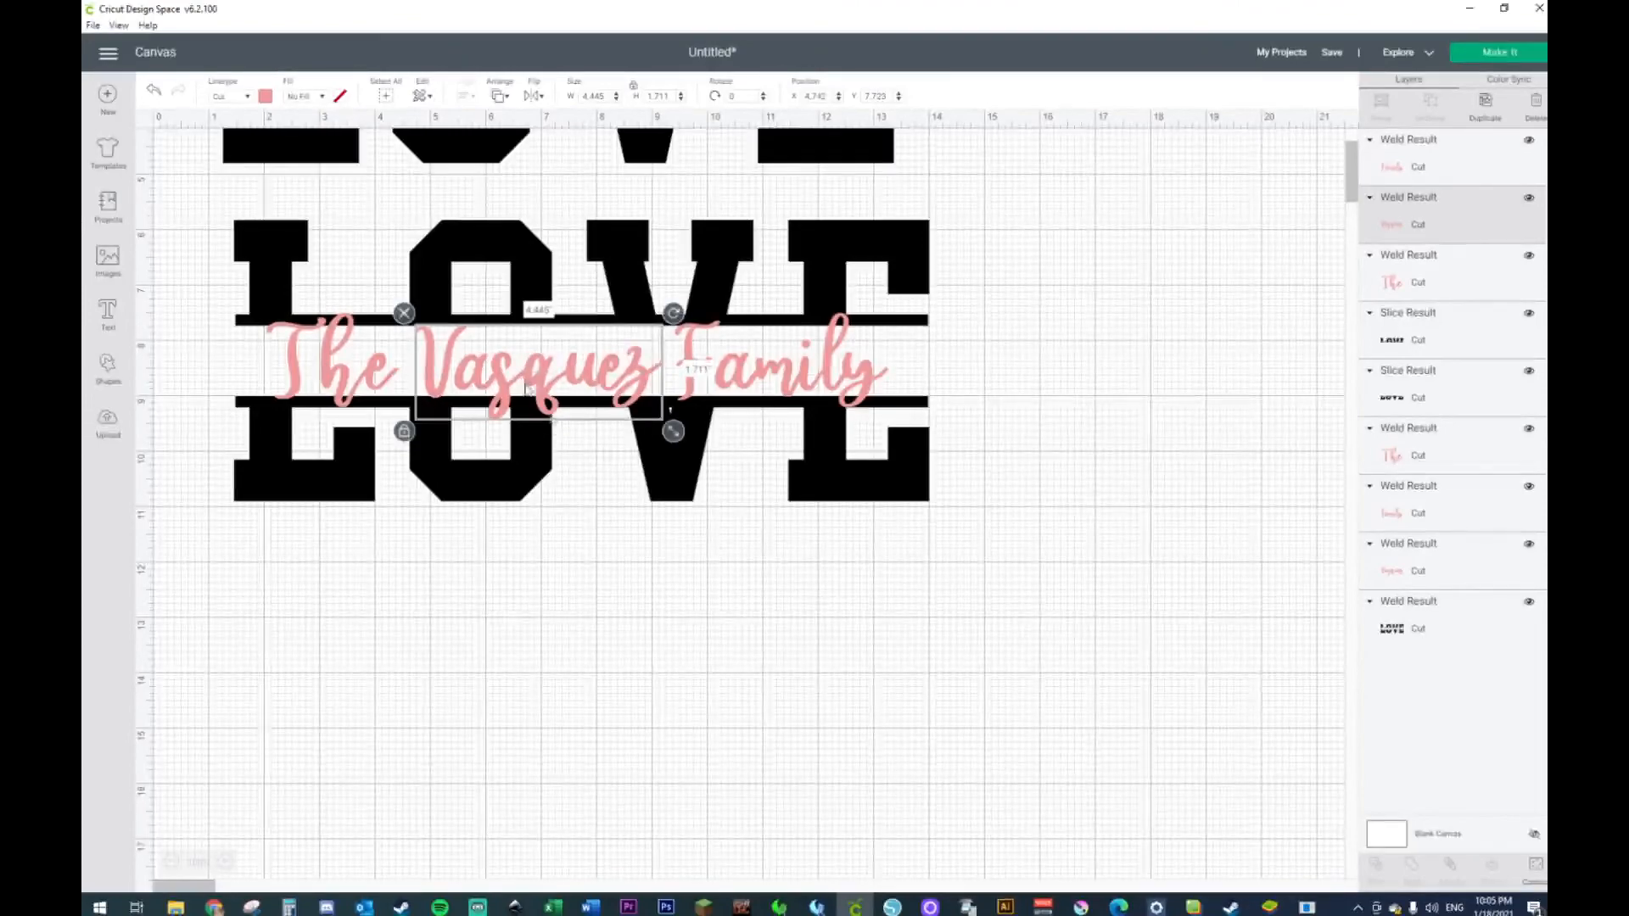
left_click(772, 706)
scroll(779, 776, "up", 3)
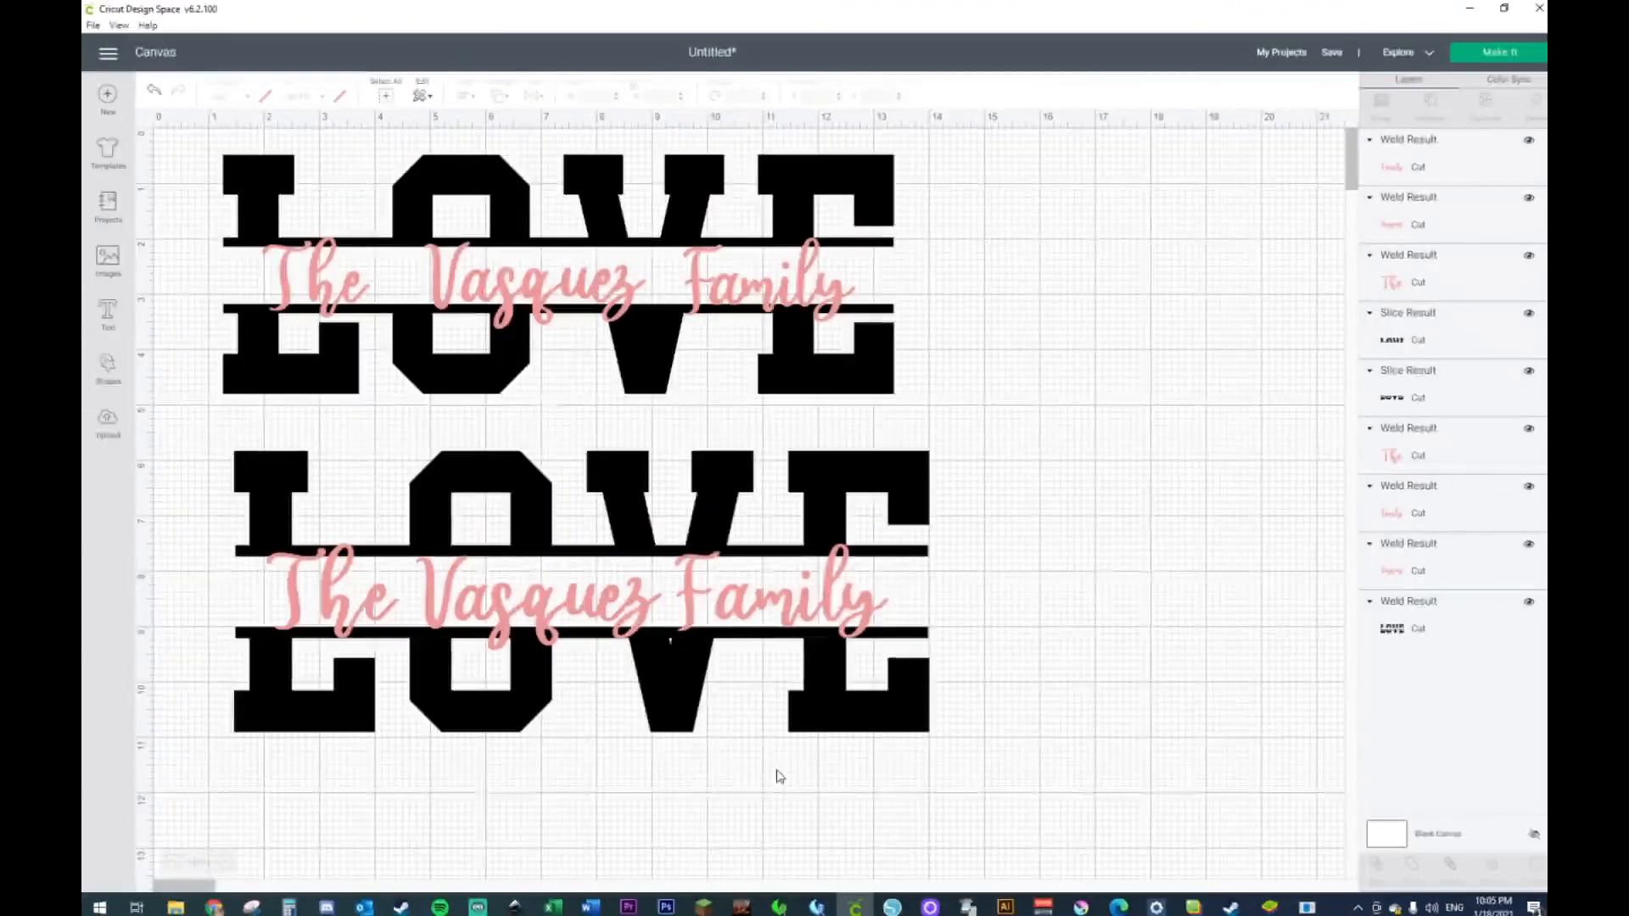